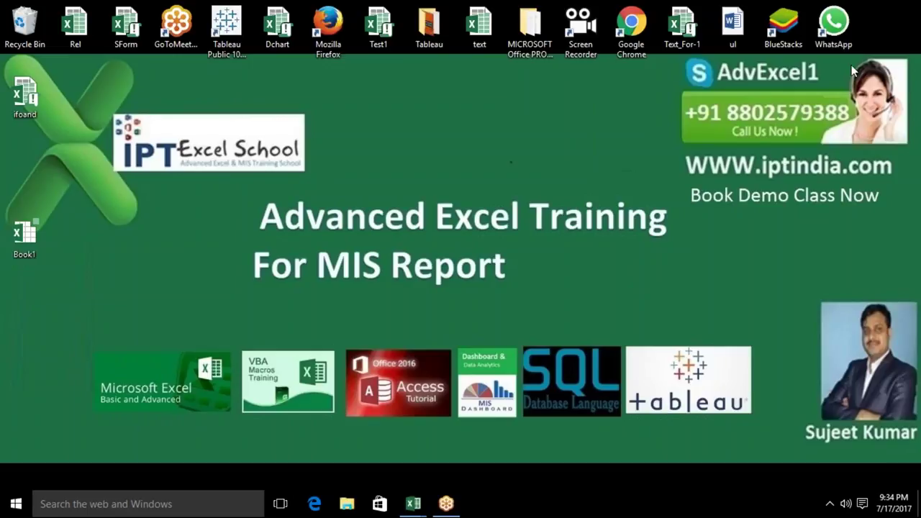
Bring up the VLookup workbook with its employee data and R&D lookup table
mouse_move(415, 502)
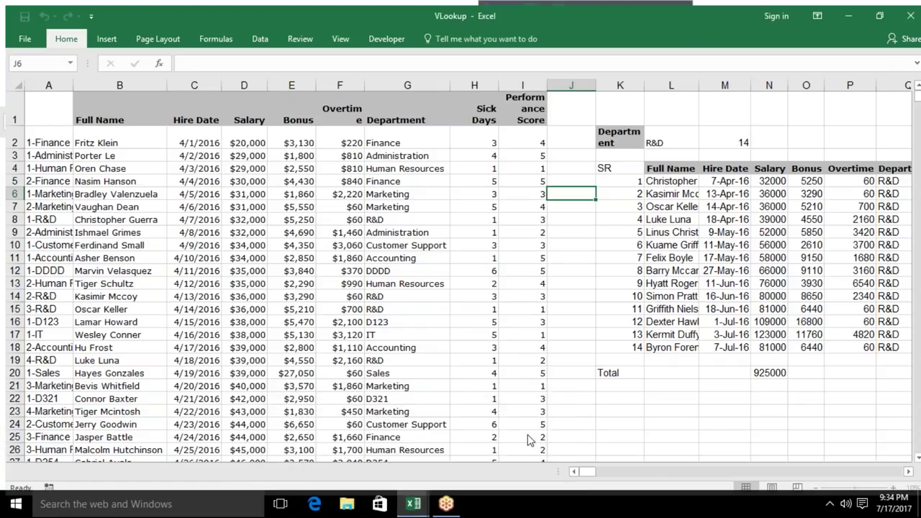
Review Sheet1's employee data, then return to the Sheet2 lookup table
left_click(528, 435)
left_click(19, 465)
left_click(20, 465)
left_click(20, 465)
left_click(19, 465)
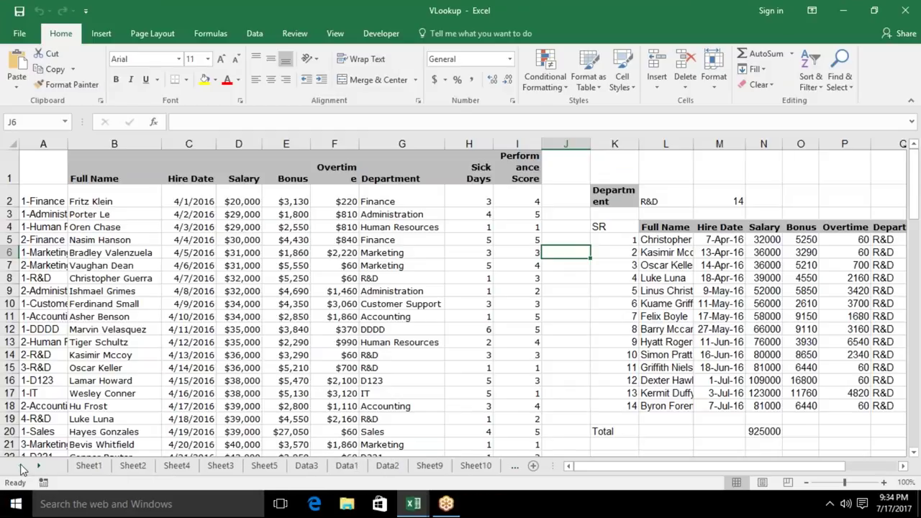
left_click(88, 465)
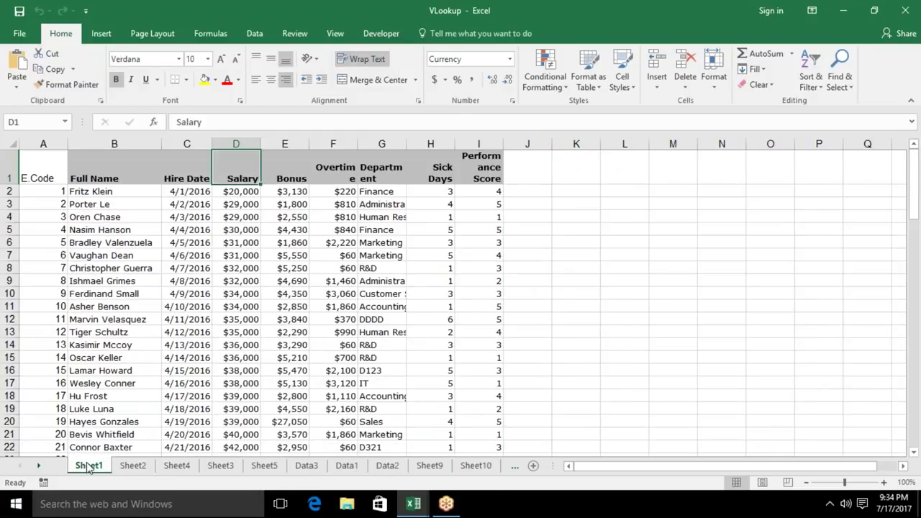
left_click(129, 467)
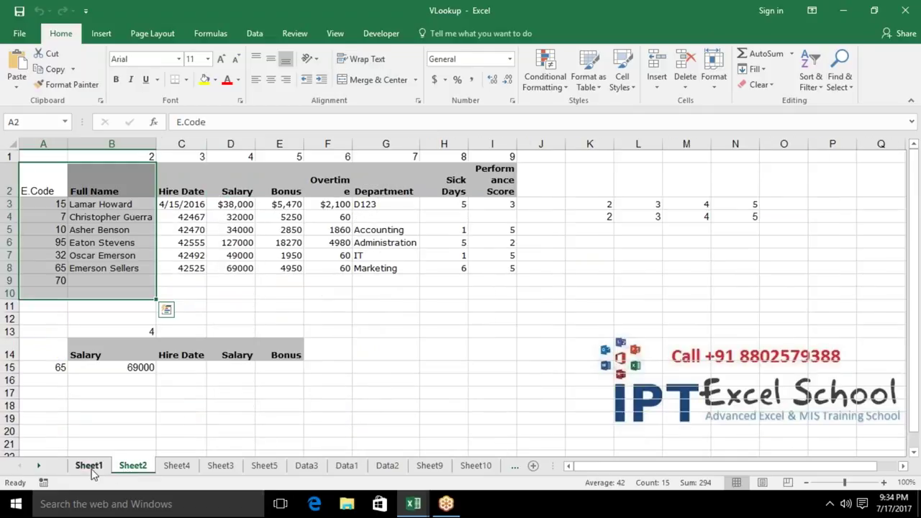
Clear the old lookup results in B3:I8 and the helper numbers in K2:O6
left_click(297, 291)
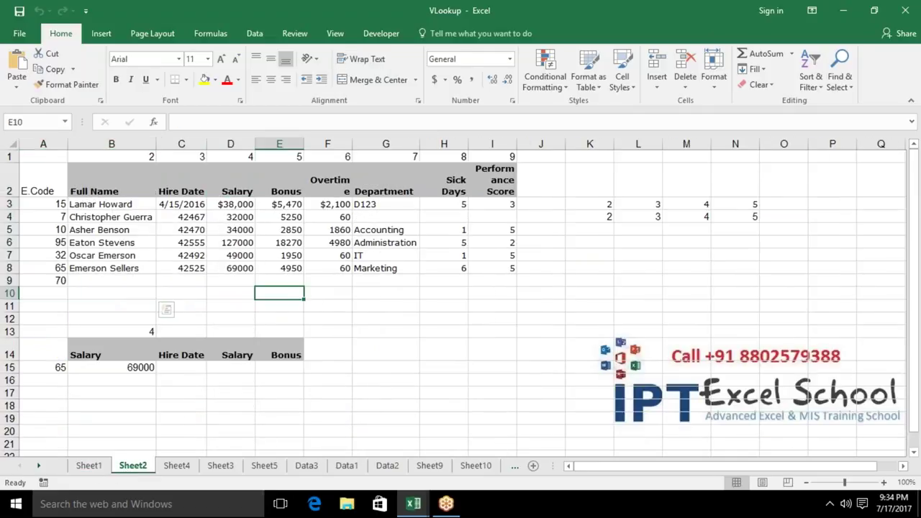
left_click(111, 217)
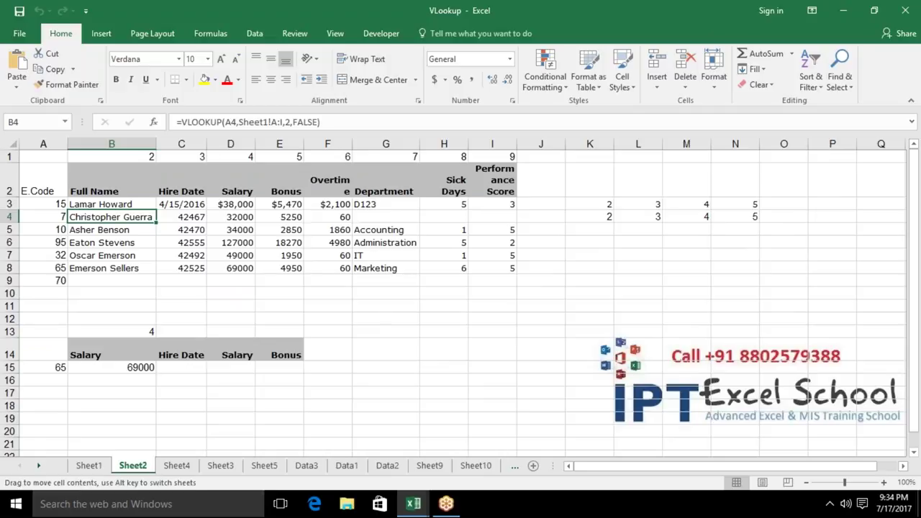
mouse_move(108, 204)
left_mouse_down()
mouse_move(485, 256)
mouse_move(492, 267)
left_mouse_up()
key("Delete")
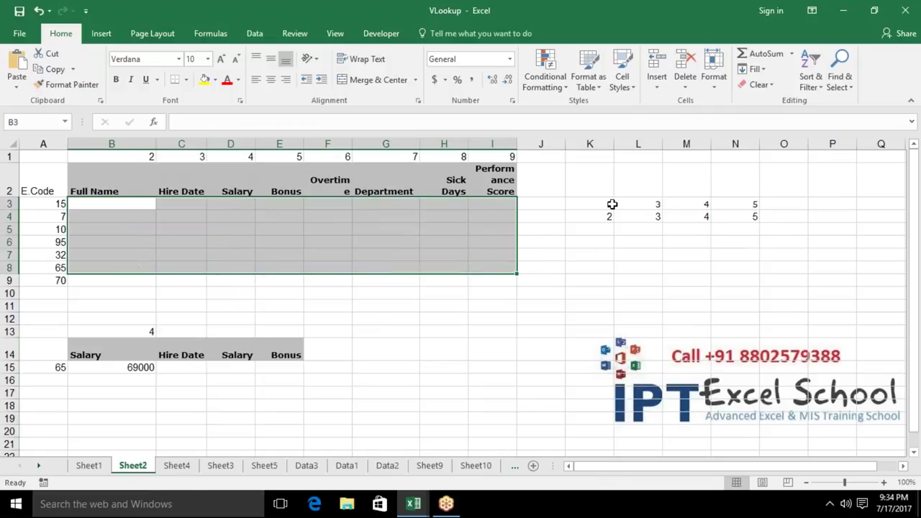
left_click_drag(600, 185, 796, 237)
key("Delete")
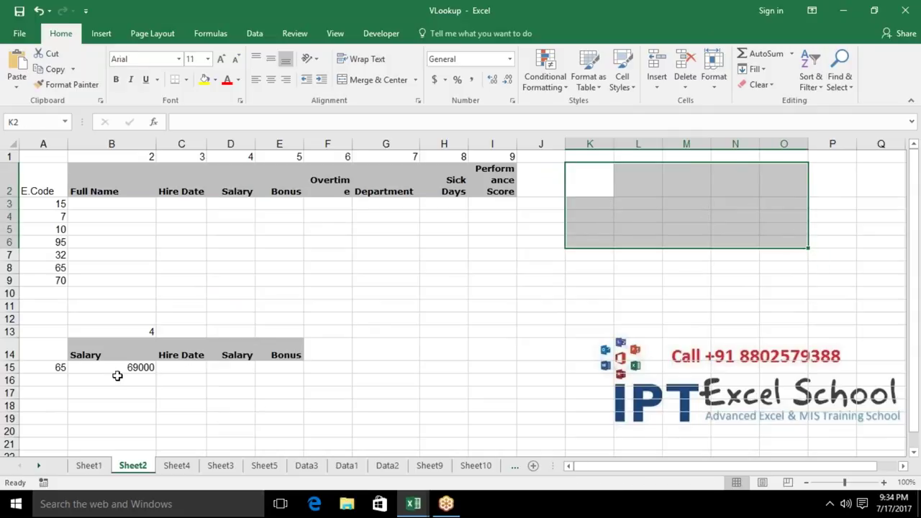
Clear the salary result in B15 and the MATCH formula in B13, then select the E.Code list
left_click(119, 372)
key("Delete")
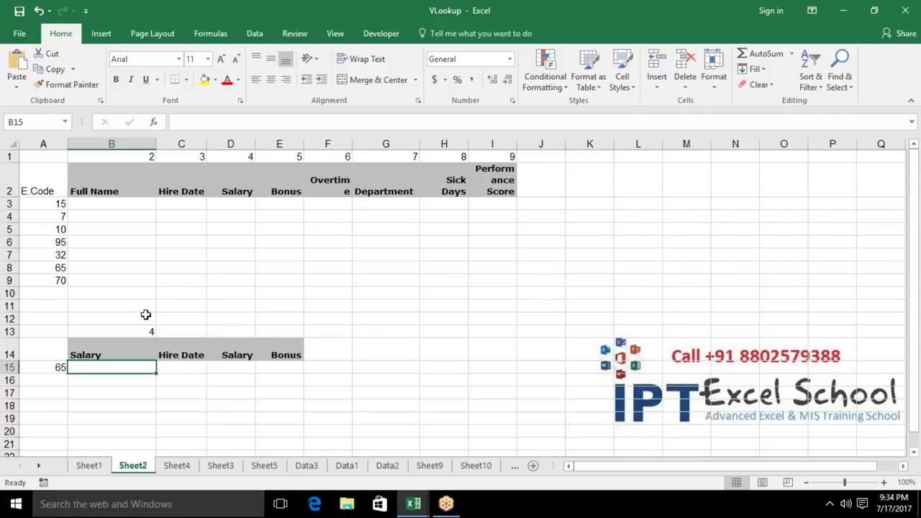
left_click(148, 331)
key("Delete")
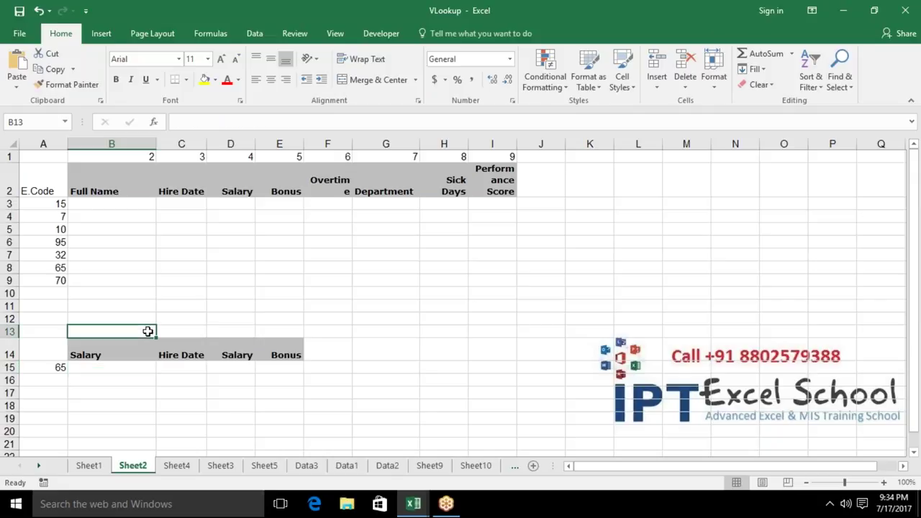
left_click_drag(26, 204, 45, 282)
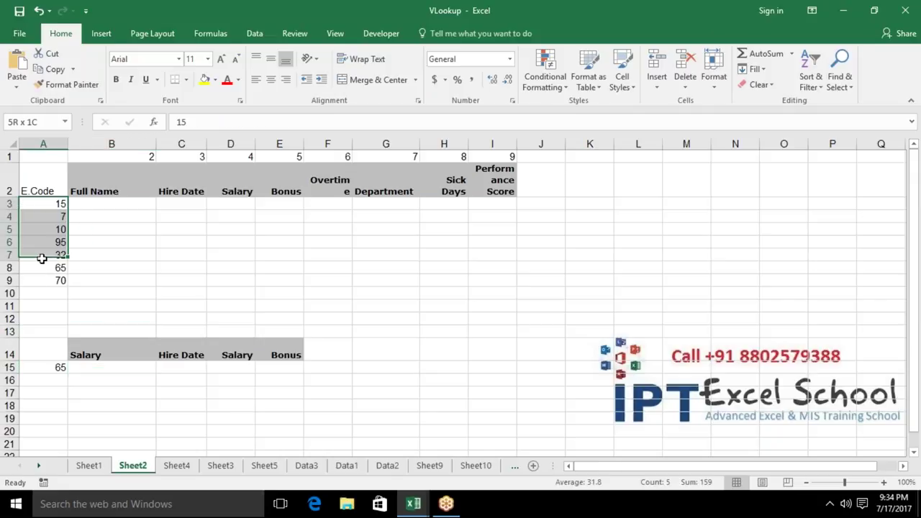
left_click(91, 467)
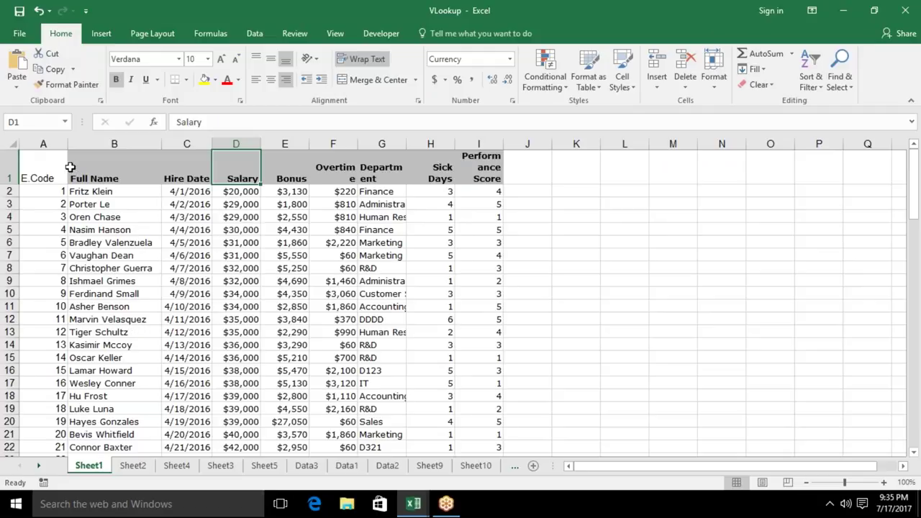
left_click(43, 144)
left_click(113, 144)
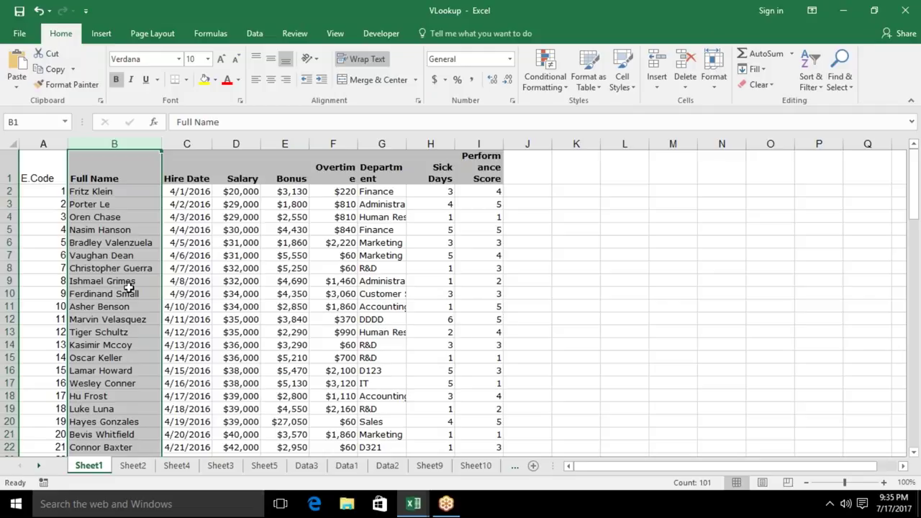
left_click(142, 466)
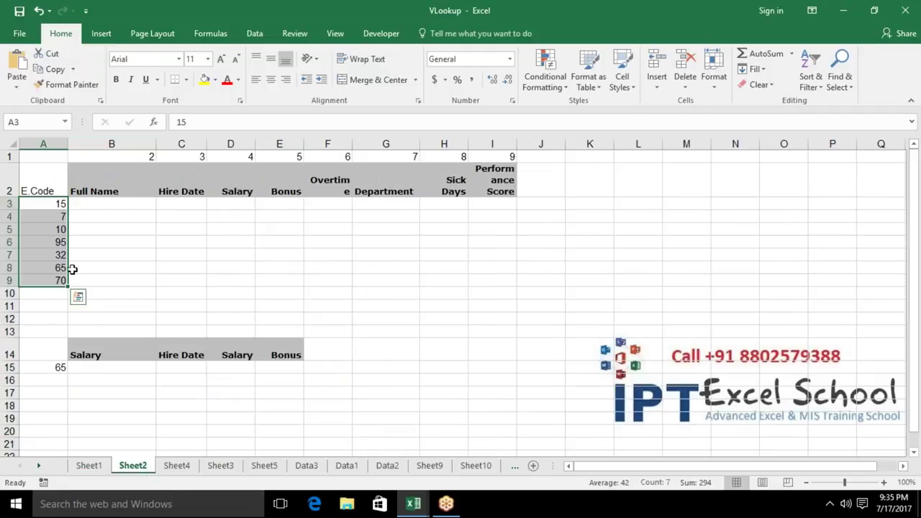
left_click(84, 203)
left_click_drag(85, 202, 474, 204)
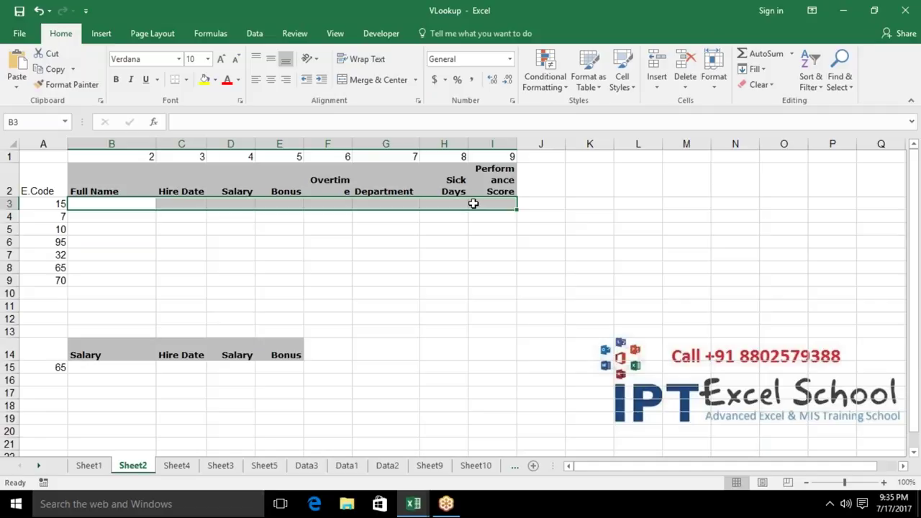
key("Left")
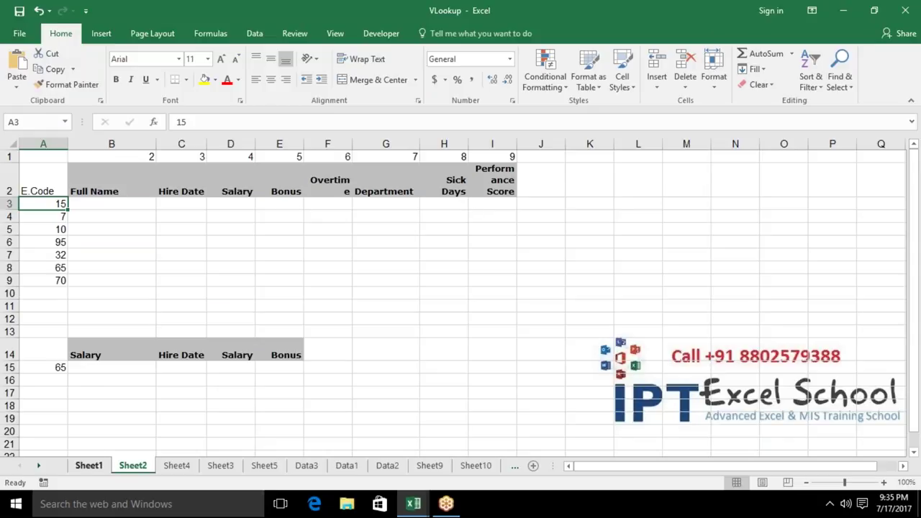
left_click(96, 466)
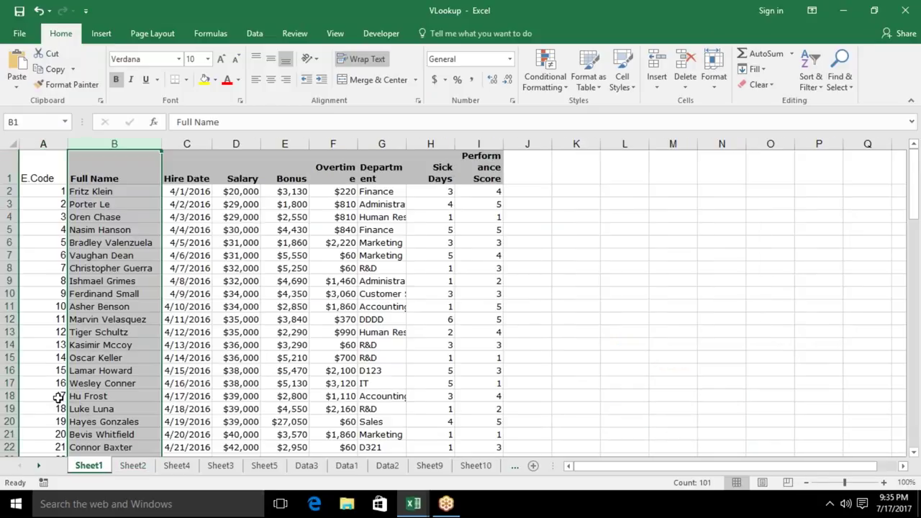
left_click(74, 370)
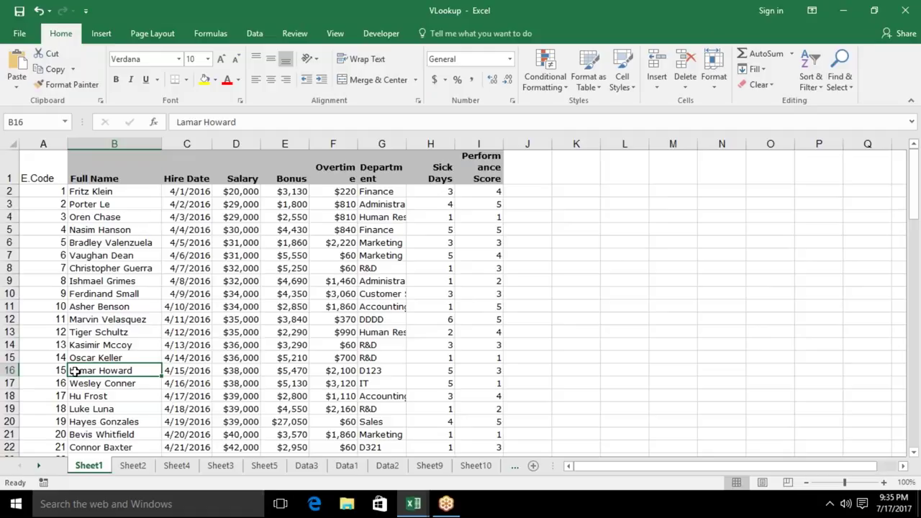
key("ctrl+shift+Right")
key("ctrl+c")
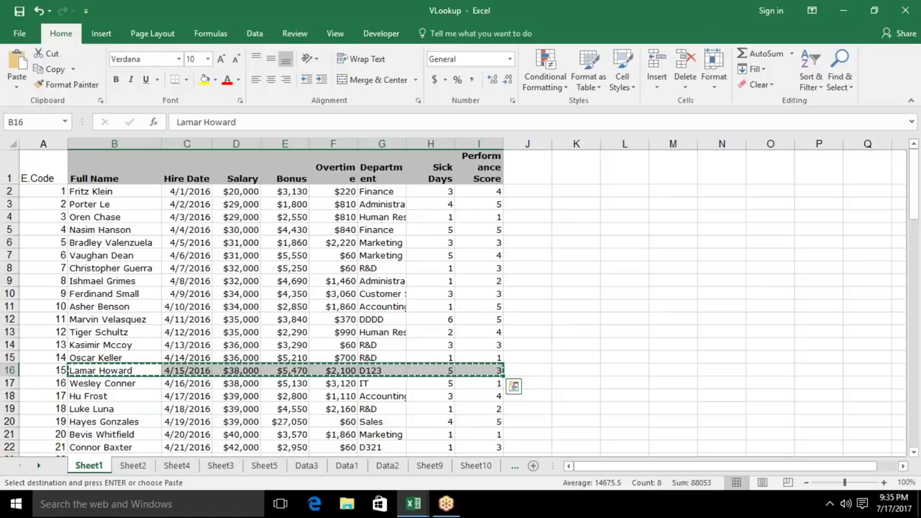
left_click(137, 467)
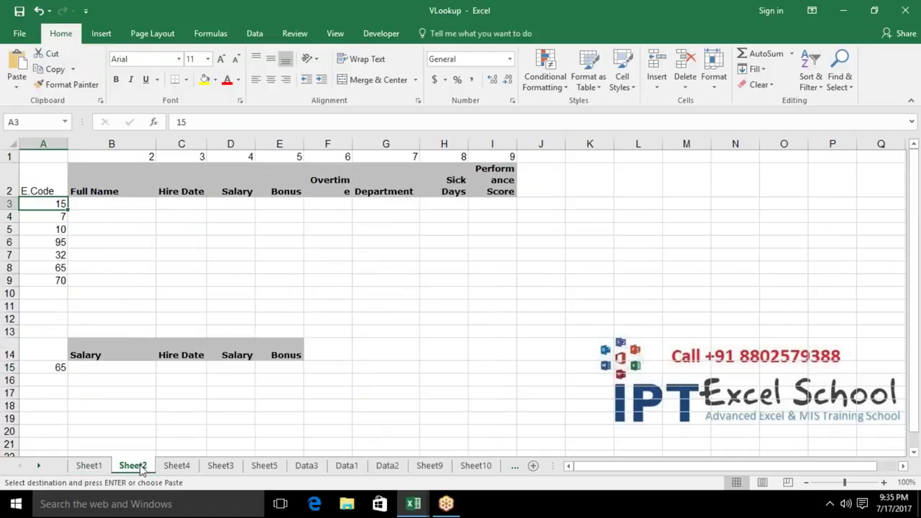
left_click(133, 204)
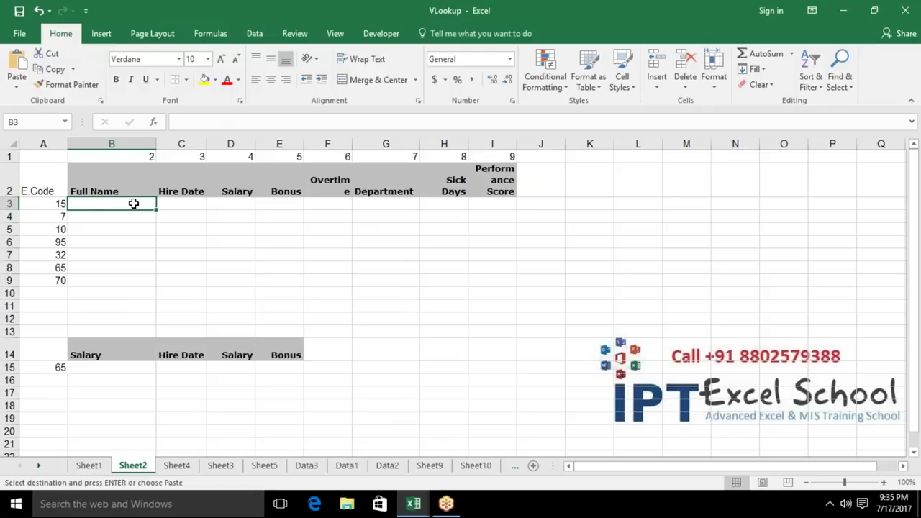
key("ctrl+v")
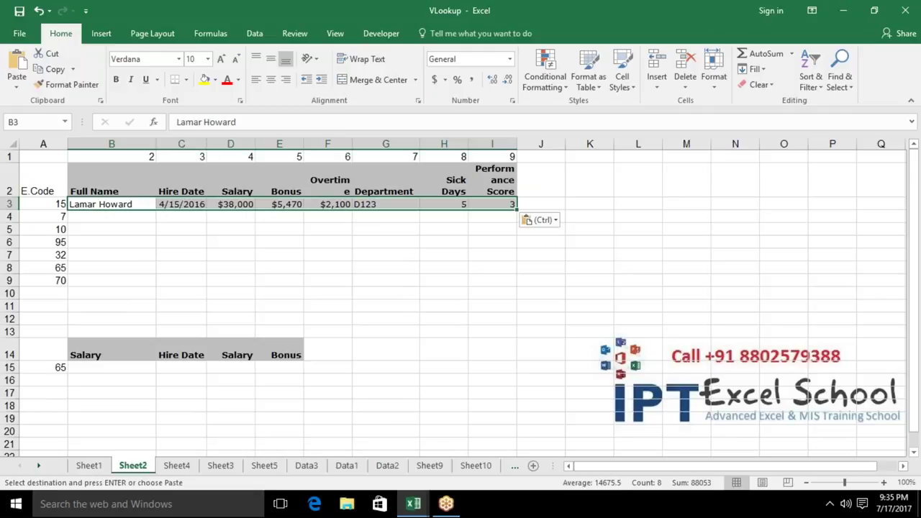
key("Delete")
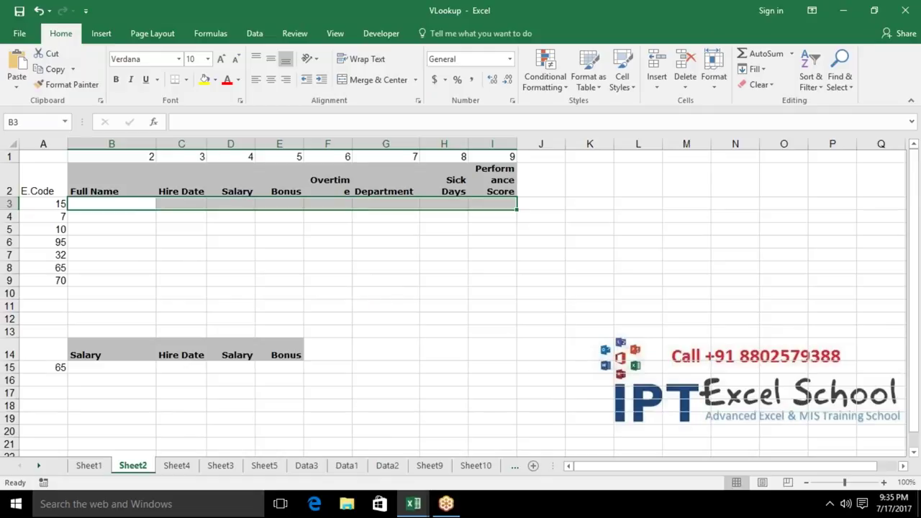
Start B3's formula as =VLOOKUP(A3, with Sheet1 showing for the table array
key("shift+Left")
key("shift+Left")
key("shift+Left")
key("shift+Left")
key("shift+Left")
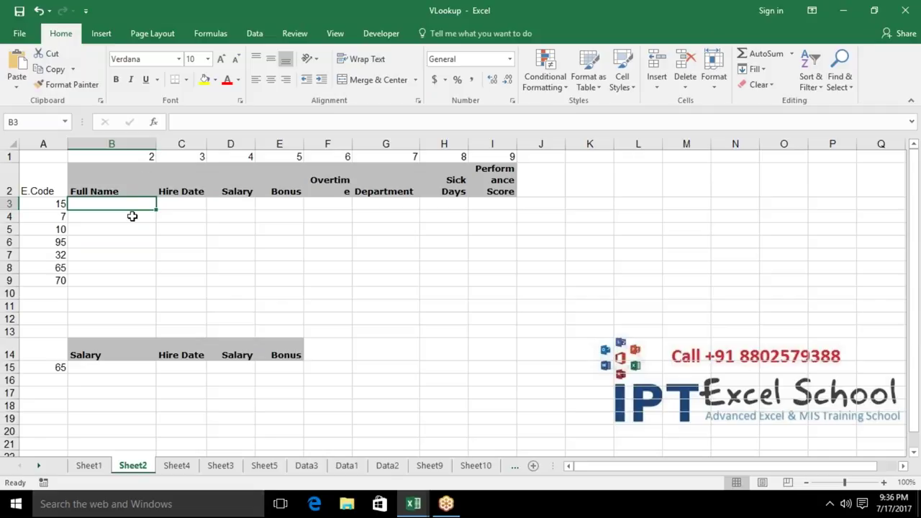
type("=")
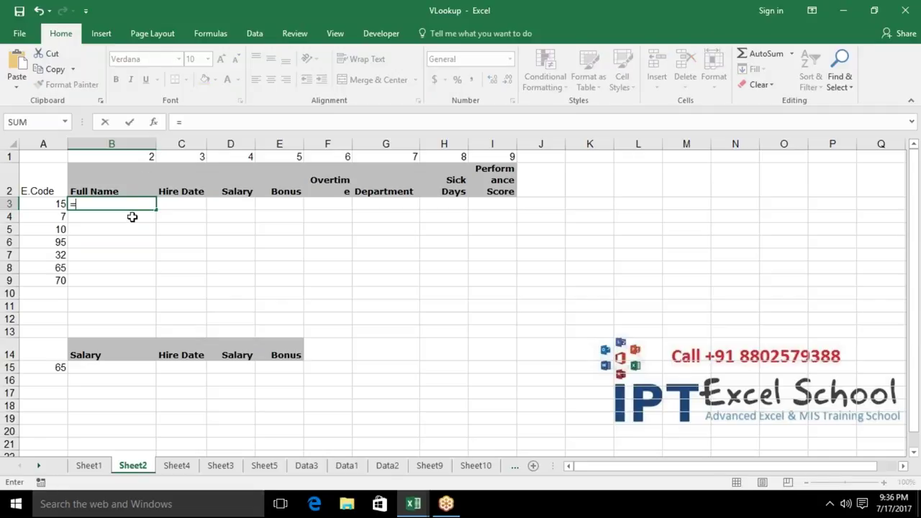
type("vl")
key("Tab")
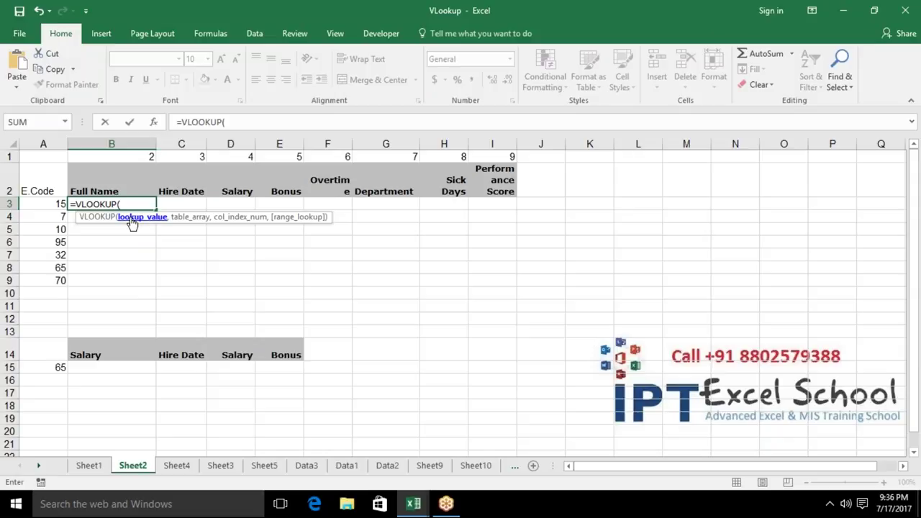
left_click(52, 202)
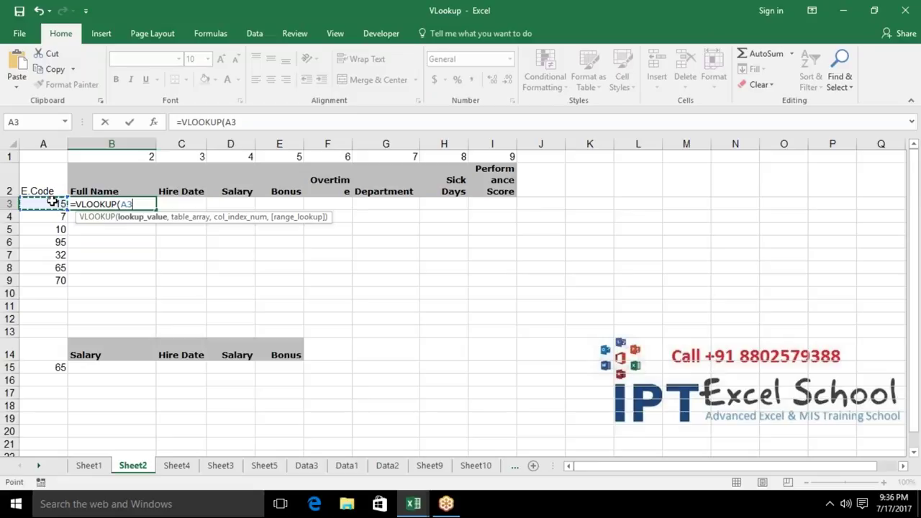
type(",")
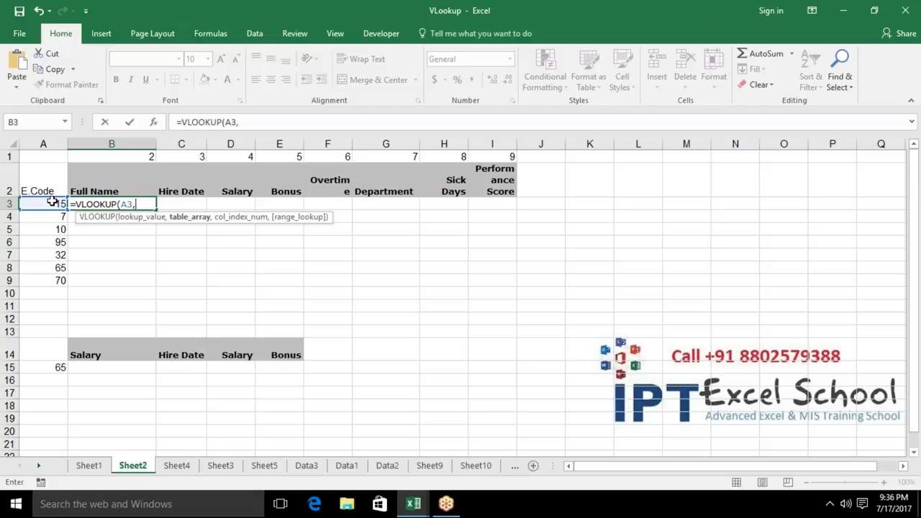
left_click(98, 468)
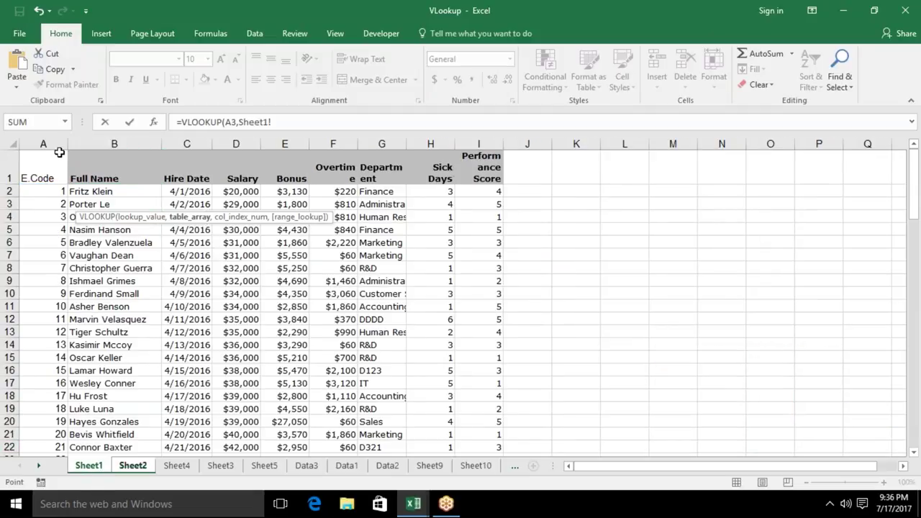
Complete B3 as =VLOOKUP(A3,Sheet1!A:I,2,FALSE) to return code 15's full name
left_click_drag(59, 147, 484, 148)
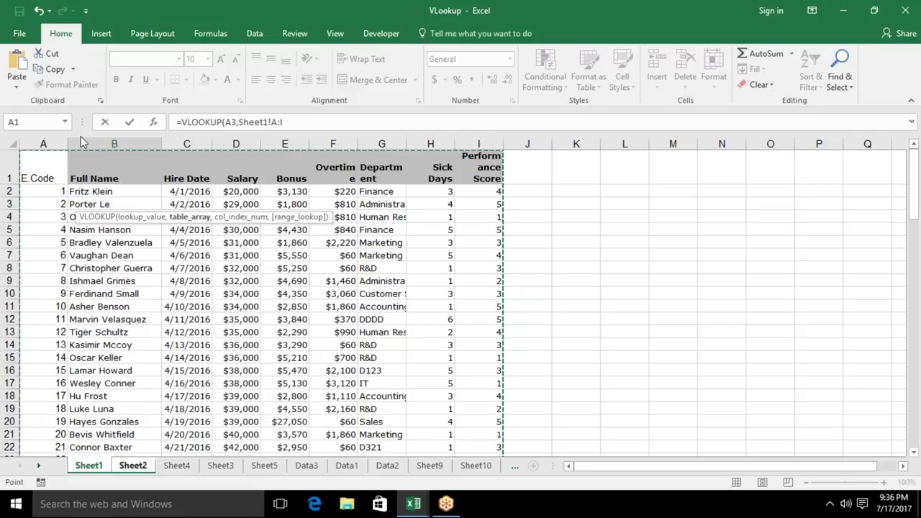
type(",")
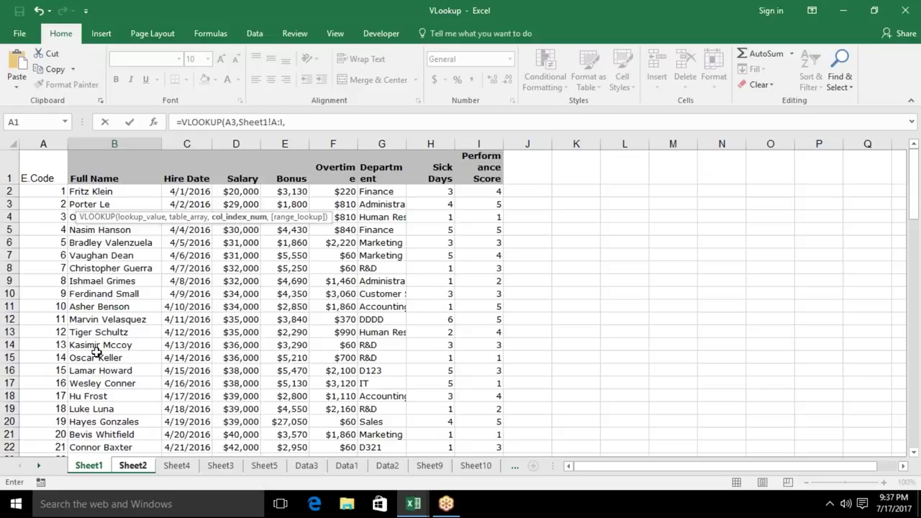
type("2,")
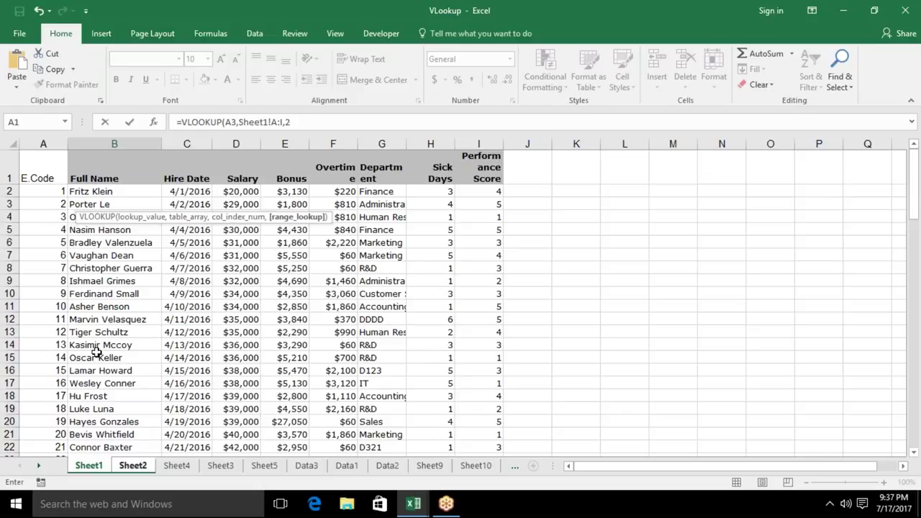
key("Right")
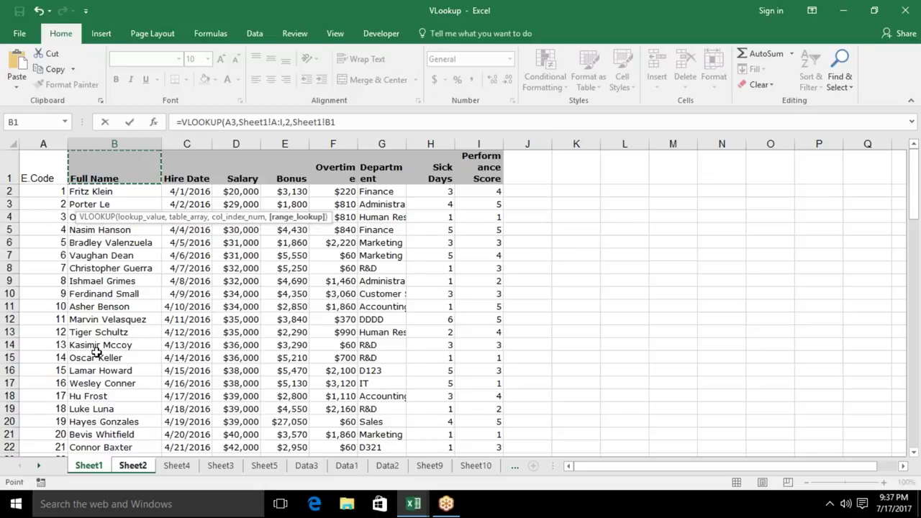
key("BackSpace")
key("BackSpace")
key("BackSpace")
key("BackSpace")
key("BackSpace")
key("BackSpace")
key("BackSpace")
key("BackSpace")
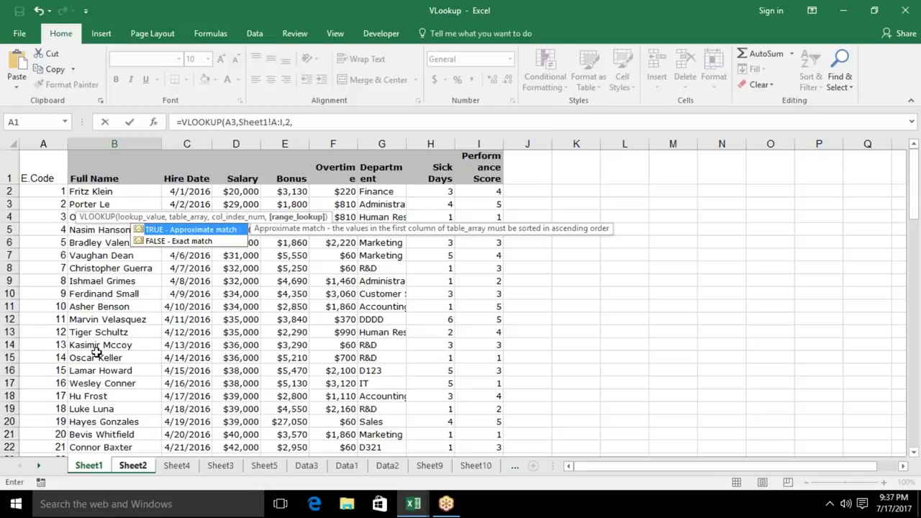
key("Down")
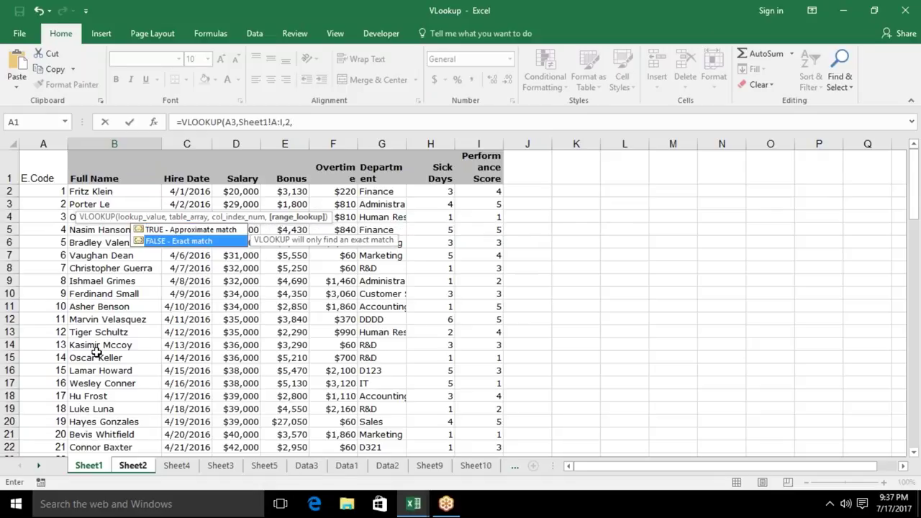
key("Tab")
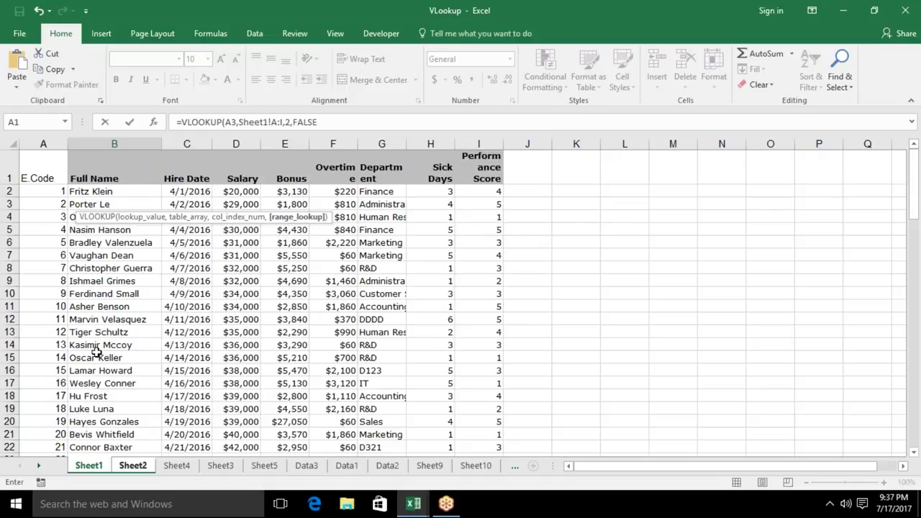
type(")")
key("Return")
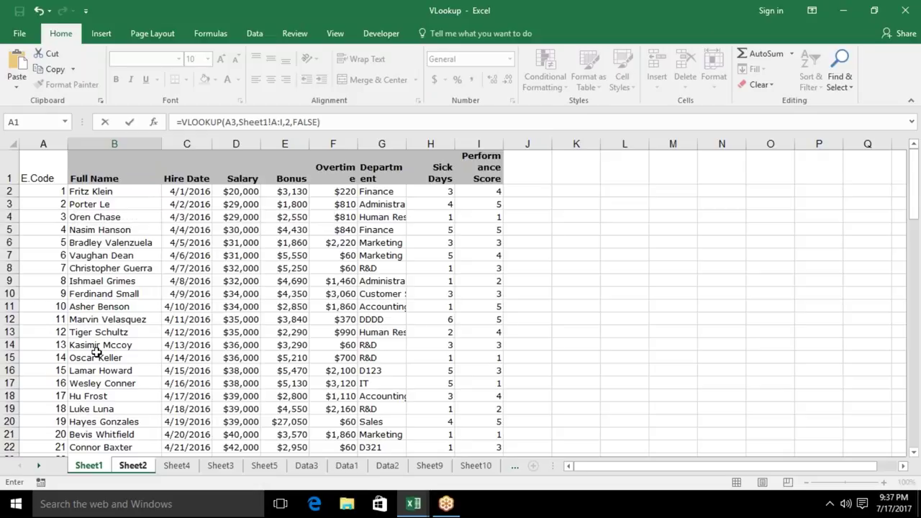
key("Return")
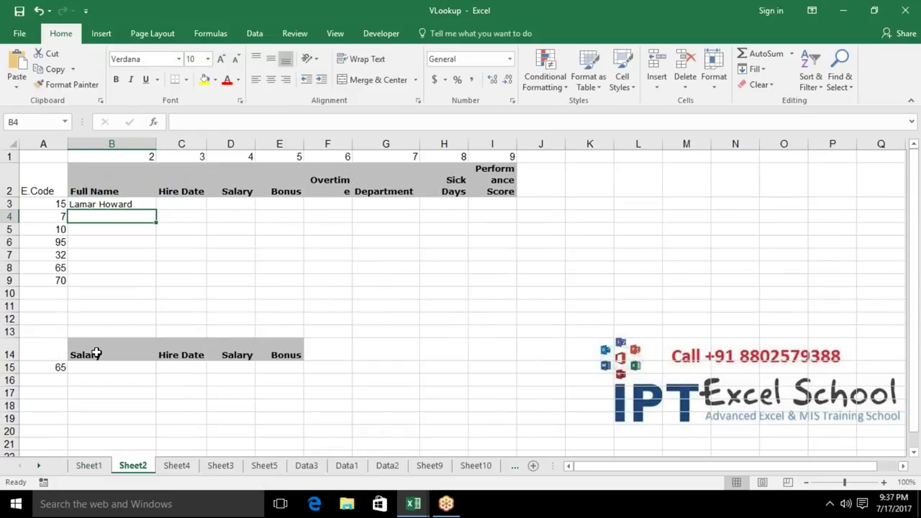
Build =VLOOKUP(A3,Sheet1!A:I,3,0) in C3 to fetch the hire date from column 3
key("Up")
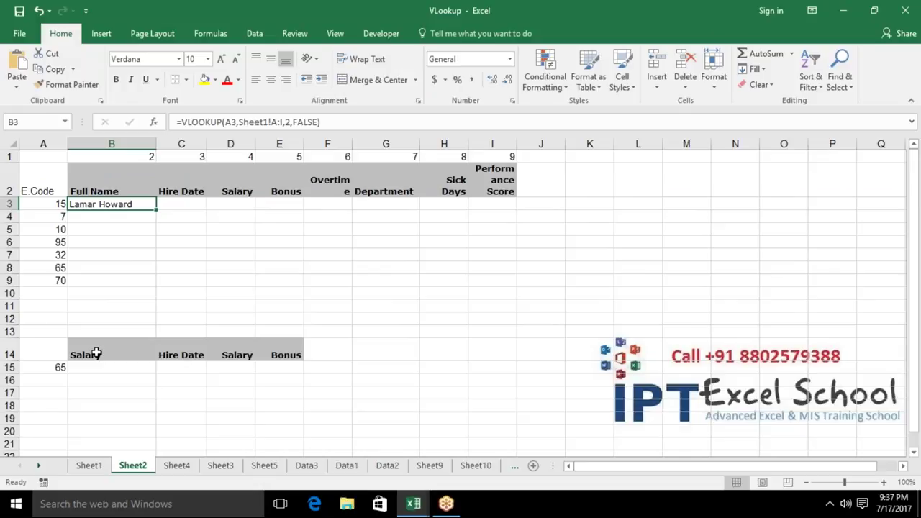
key("BackSpace")
key("Escape")
key("Right")
type("=v")
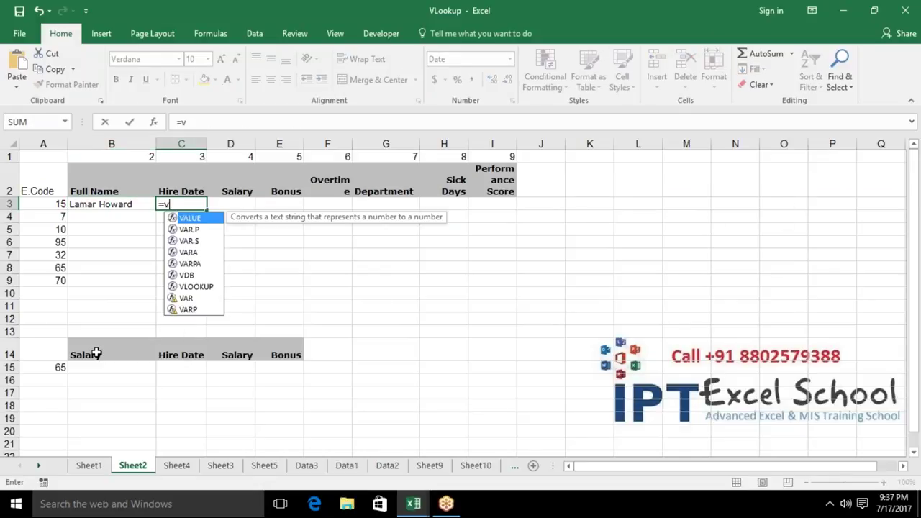
type("l")
key("Tab")
key("Left")
key("Left")
type(",")
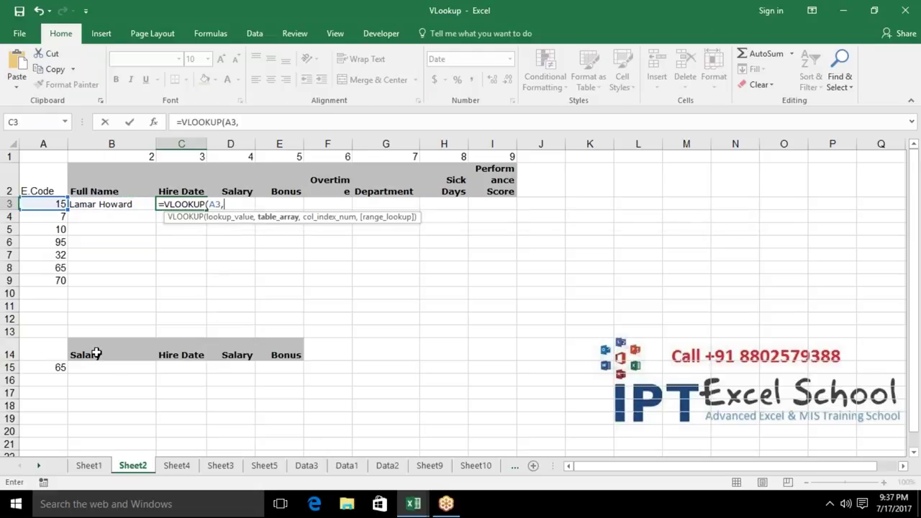
left_click(106, 469)
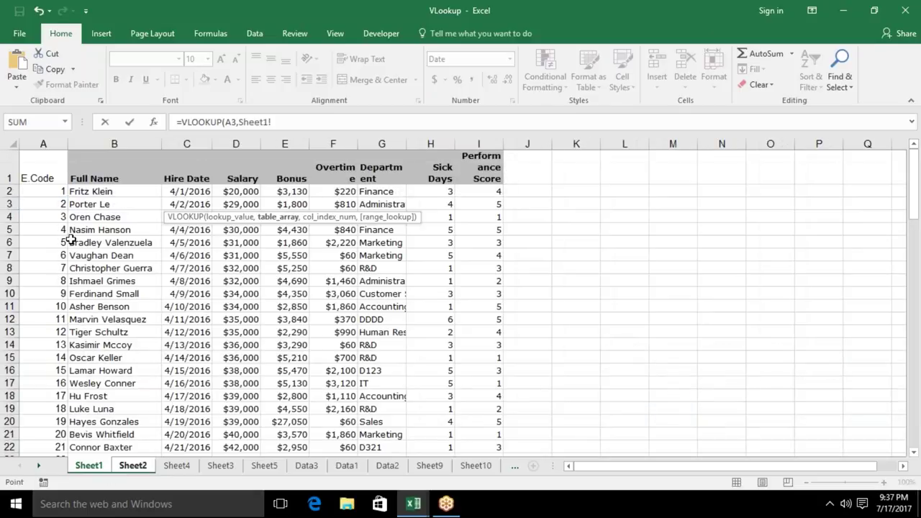
left_click_drag(41, 144, 477, 144)
type(",")
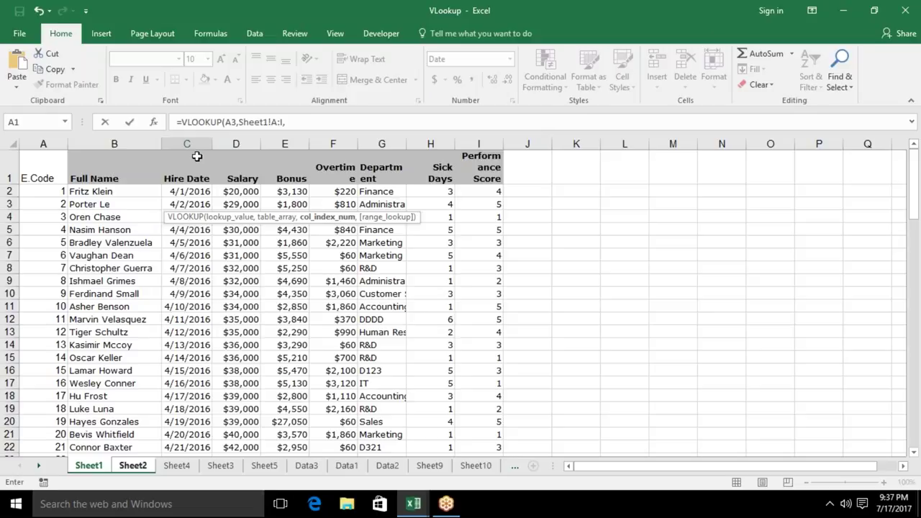
type("3,0")
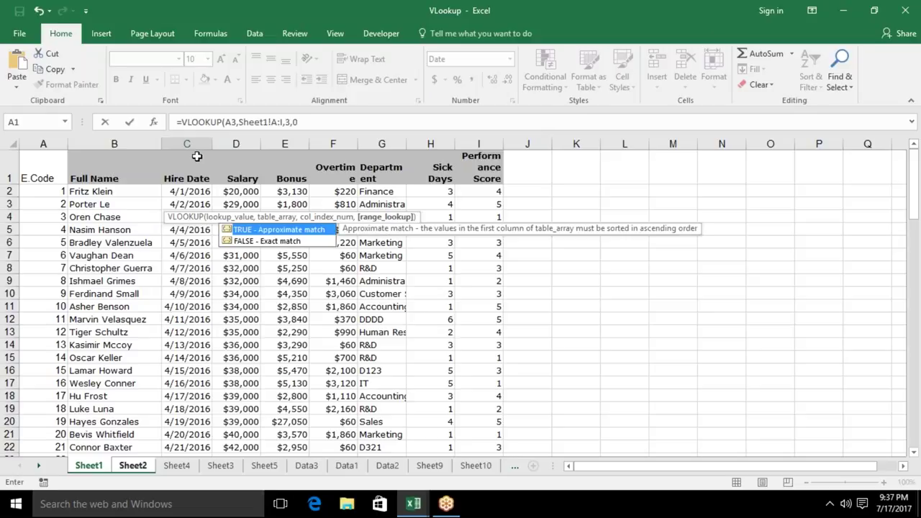
type(")")
Commit the hire-date lookup and enter =VLOOKUP(A3,Sheet1!A:I,4,0) in D3 for the $38,000 salary
key("Return")
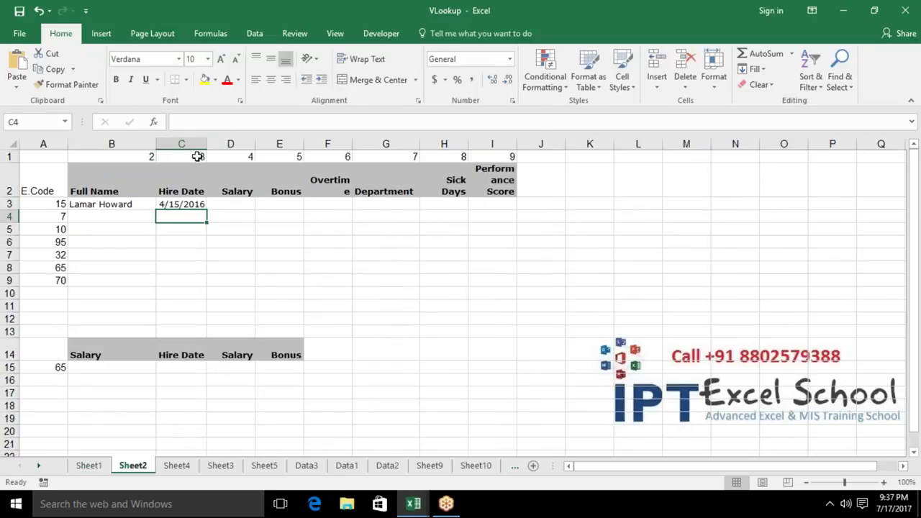
type("=")
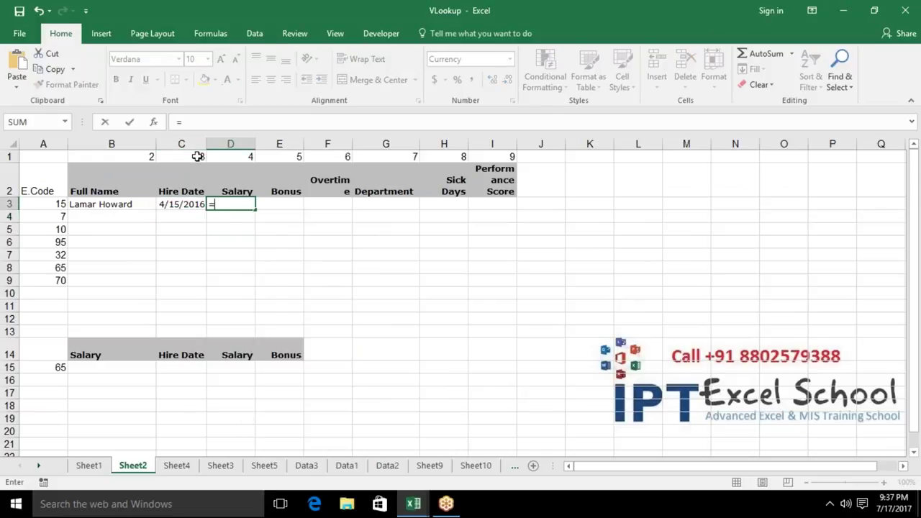
type("vl")
key("Tab")
key("Left")
key("Left")
key("Left")
type(",")
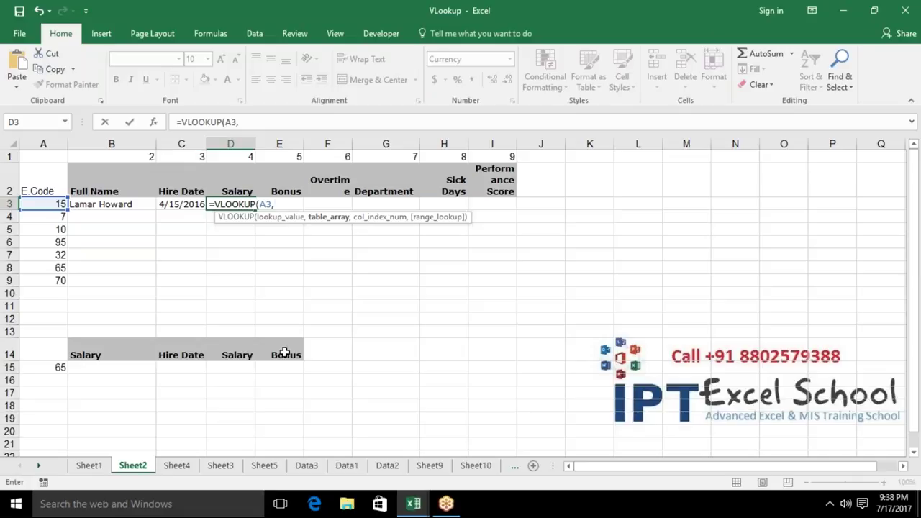
left_click(90, 467)
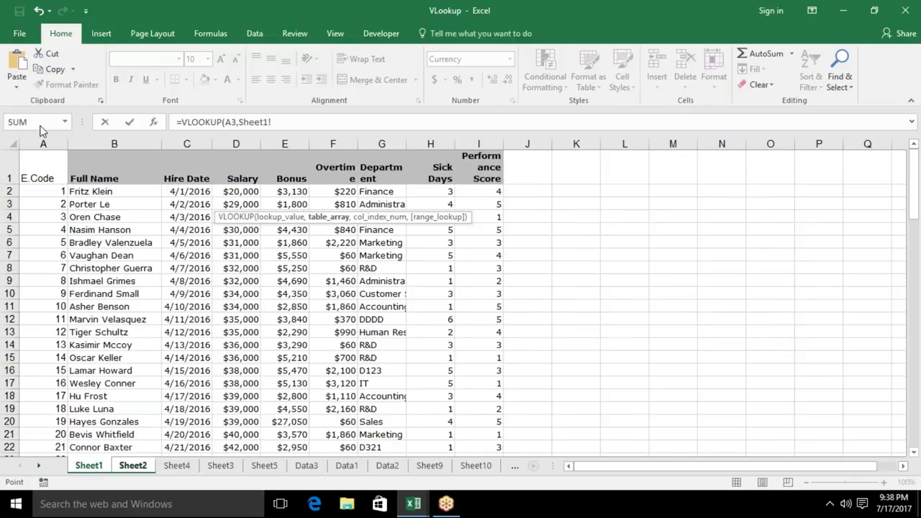
left_click_drag(43, 143, 479, 144)
type(",")
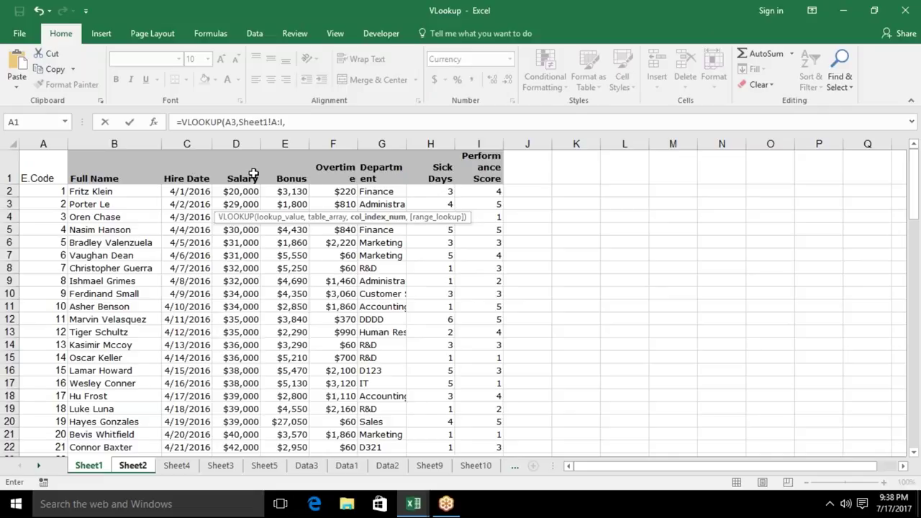
type("4,0")
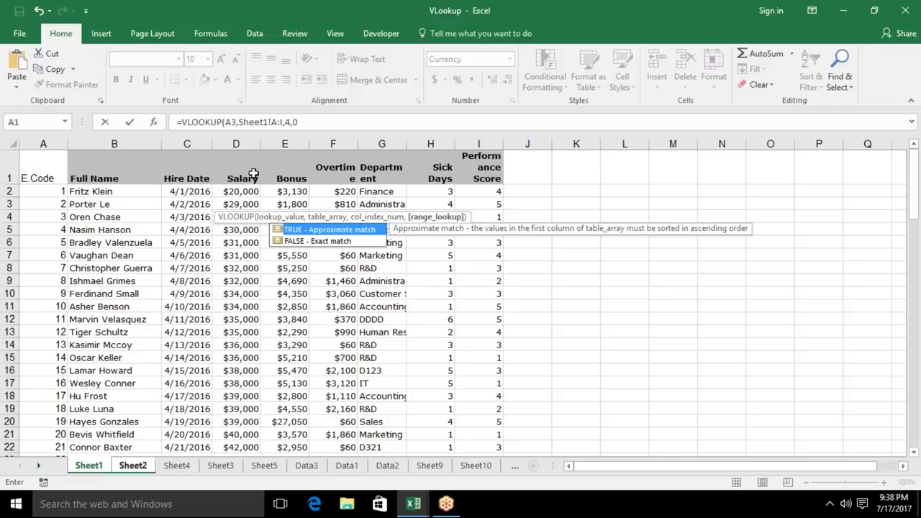
type(")")
key("Return")
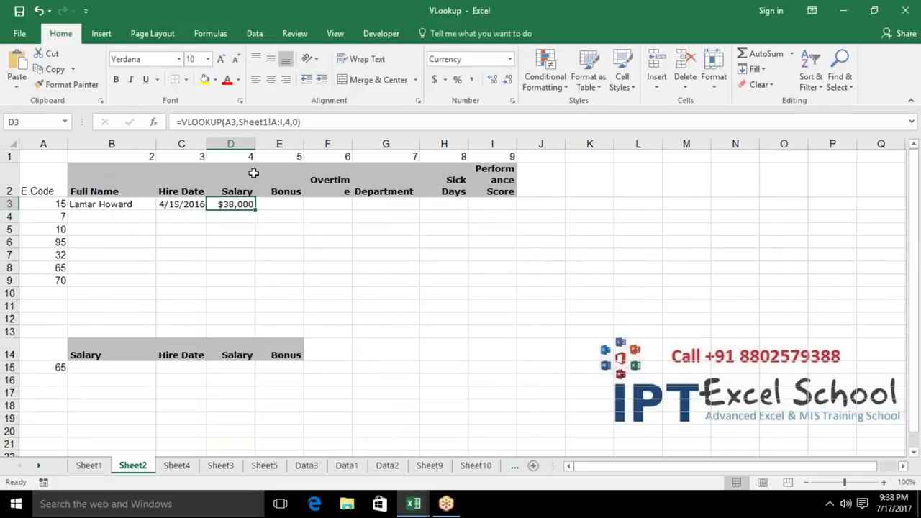
key("Right")
type("=vl")
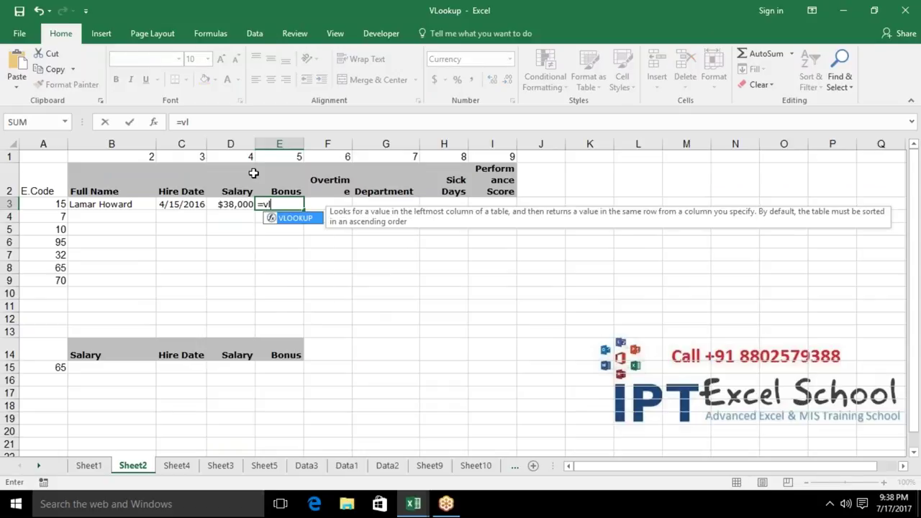
key("Tab")
key("Left")
key("Left")
key("Left")
key("Left")
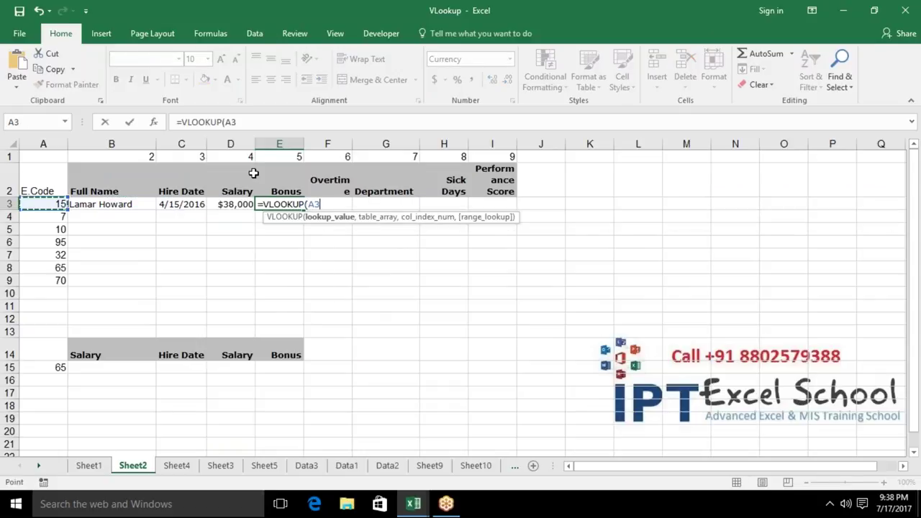
type(",")
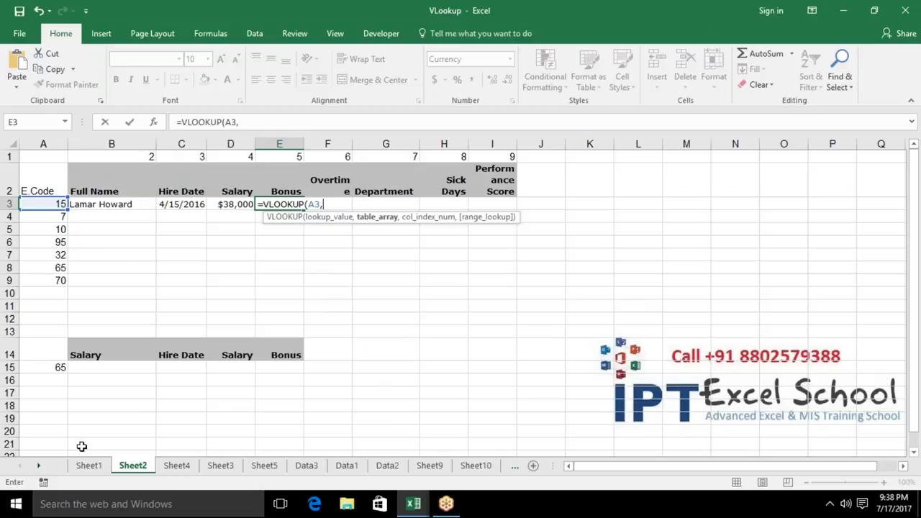
left_click(88, 467)
left_click_drag(45, 149, 458, 123)
type(",6")
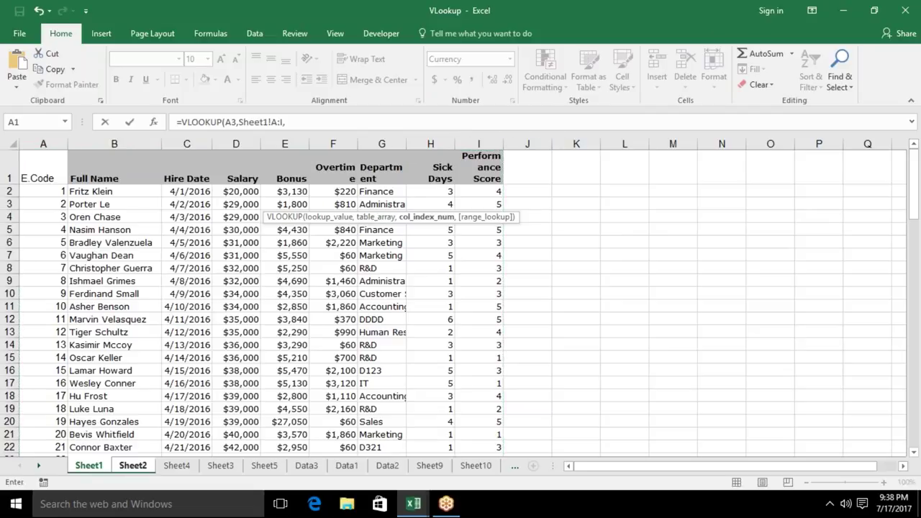
type(",0")
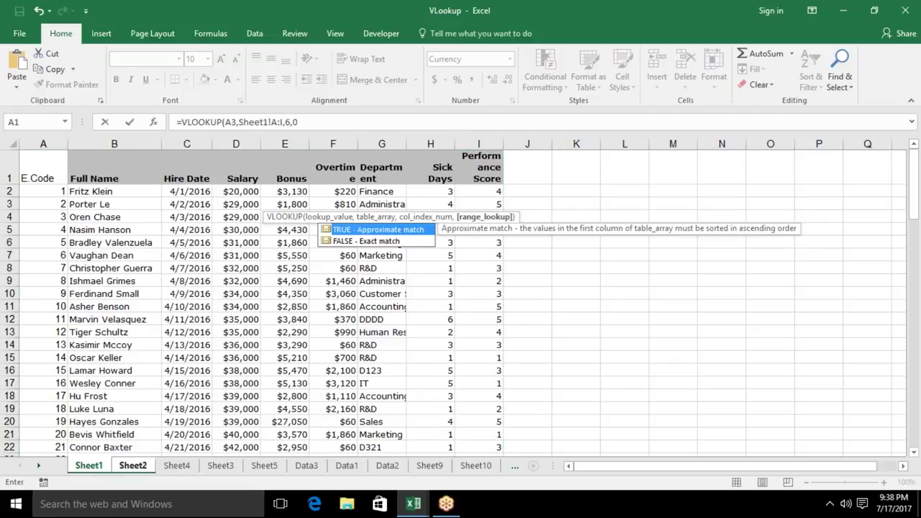
type(")")
key("Return")
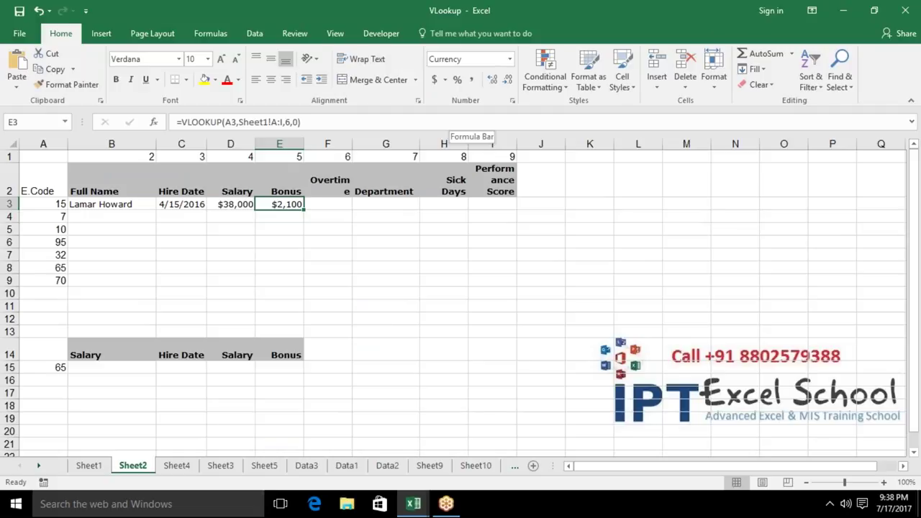
key("Right")
key("Right")
key("Left")
key("Left")
key("Left")
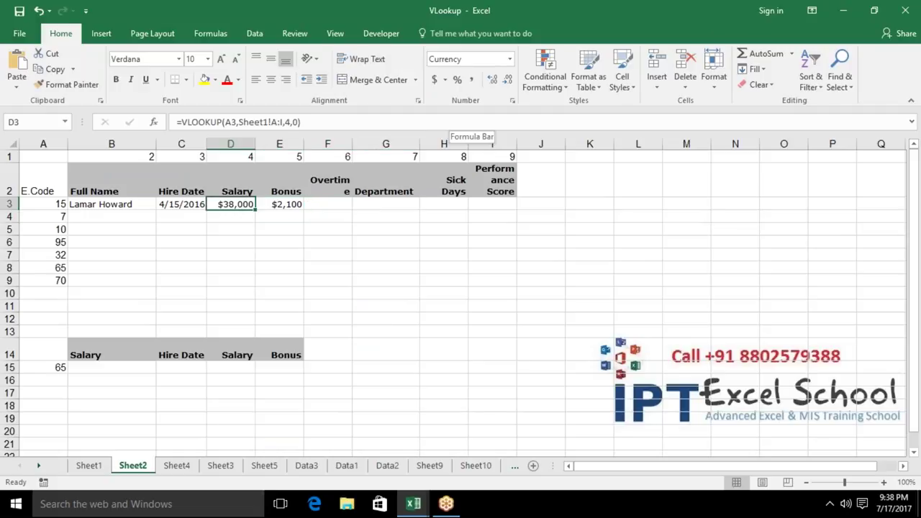
key("Left")
key("Left")
key("Left")
key("Down")
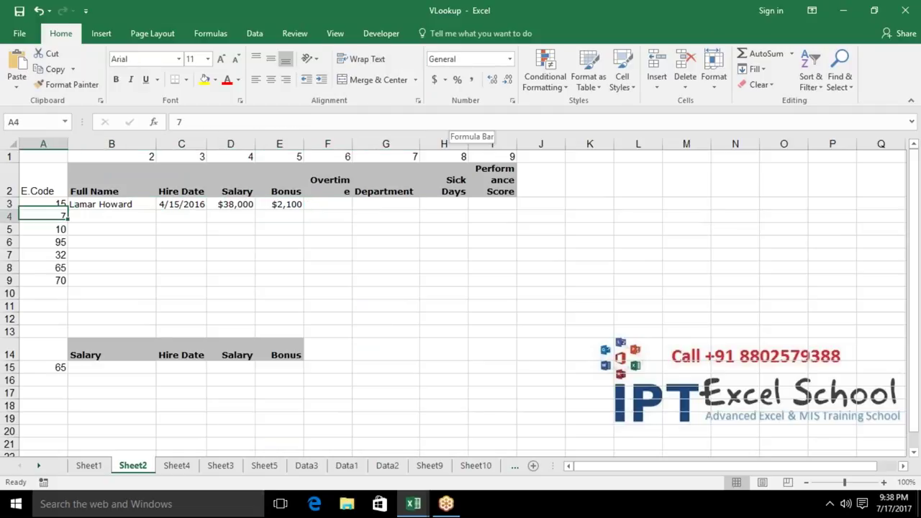
left_click(43, 204)
left_click(111, 204)
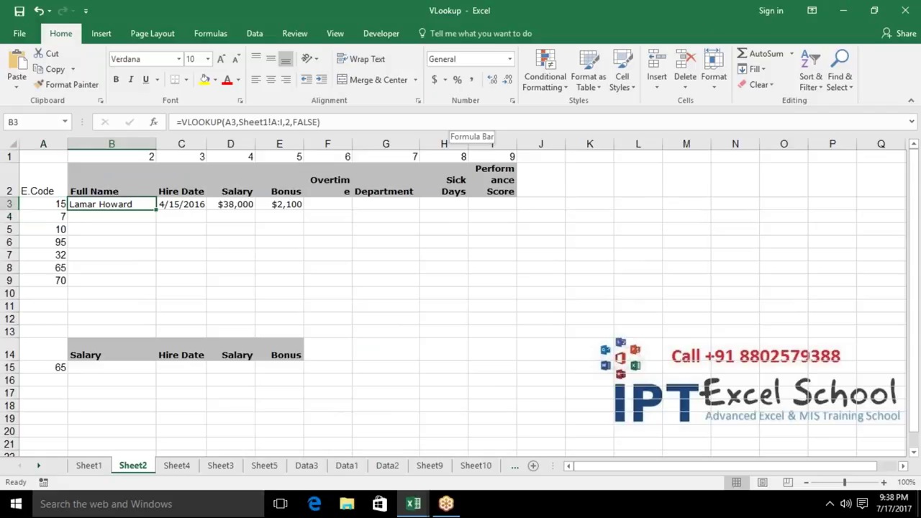
key("Right")
key("Right")
key("Right")
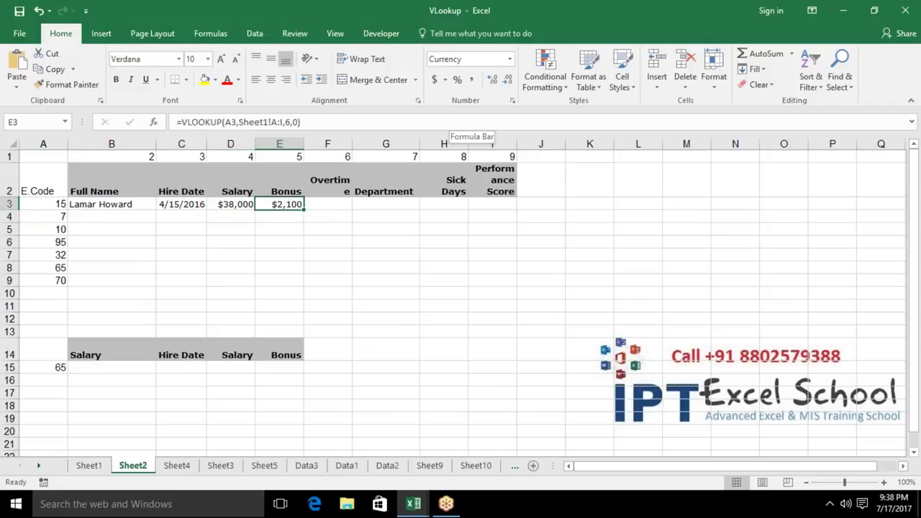
key("Right")
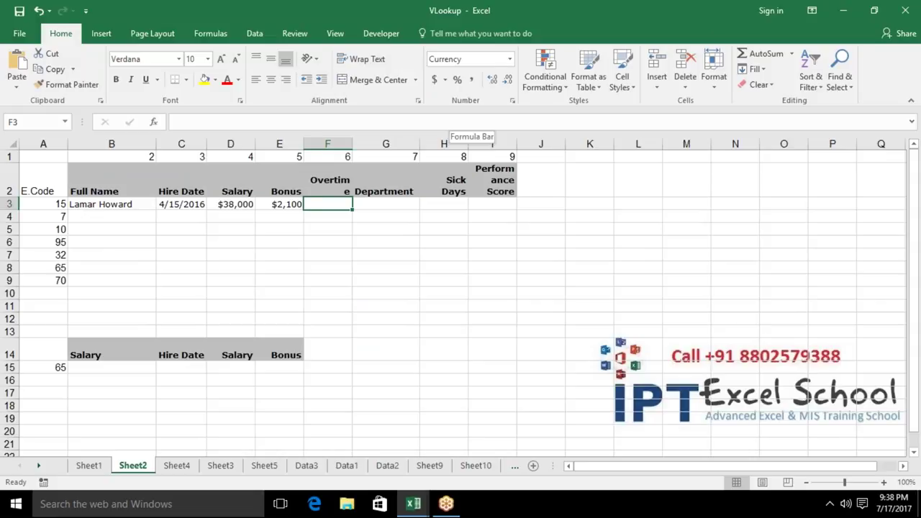
key("Left")
key("Left")
key("Left")
key("Left")
key("Down")
Enter =VLOOKUP(A4,Sheet1!A:I,2,0) in B4 to return employee 7's full name
type("=vl")
key("Tab")
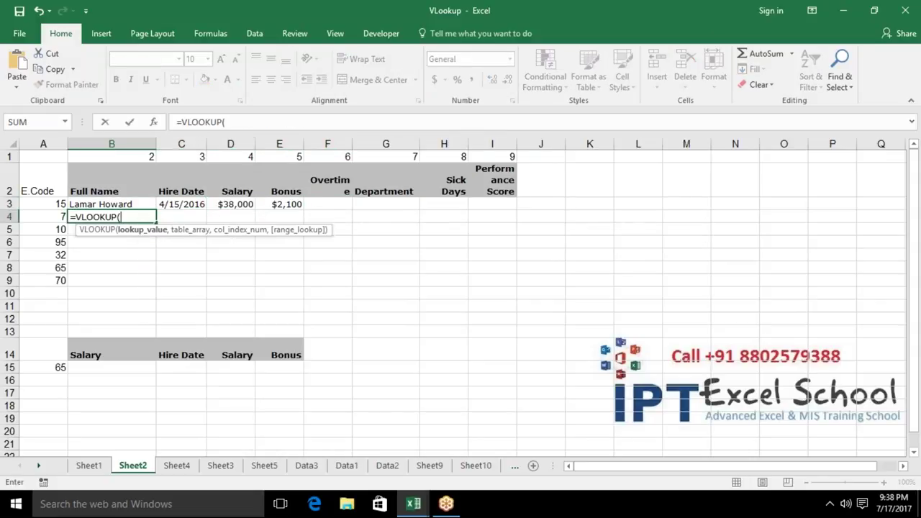
key("Left")
type(",")
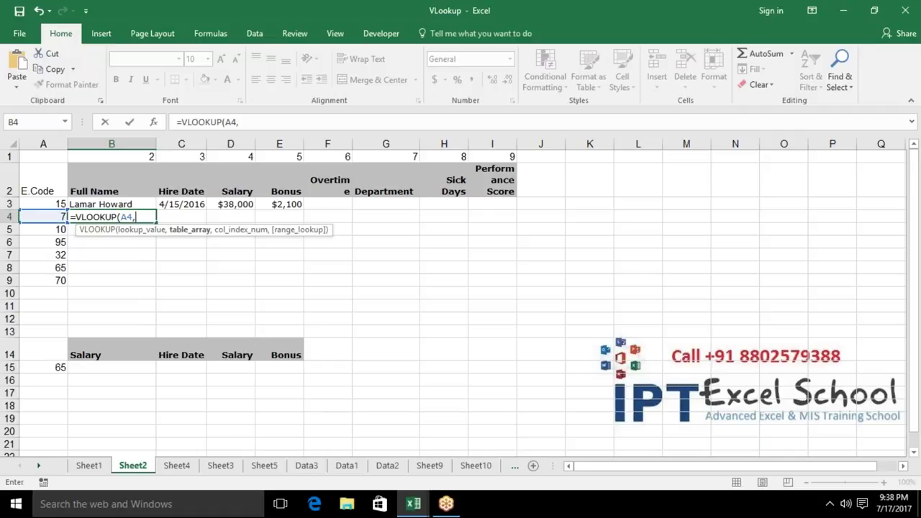
left_click(100, 465)
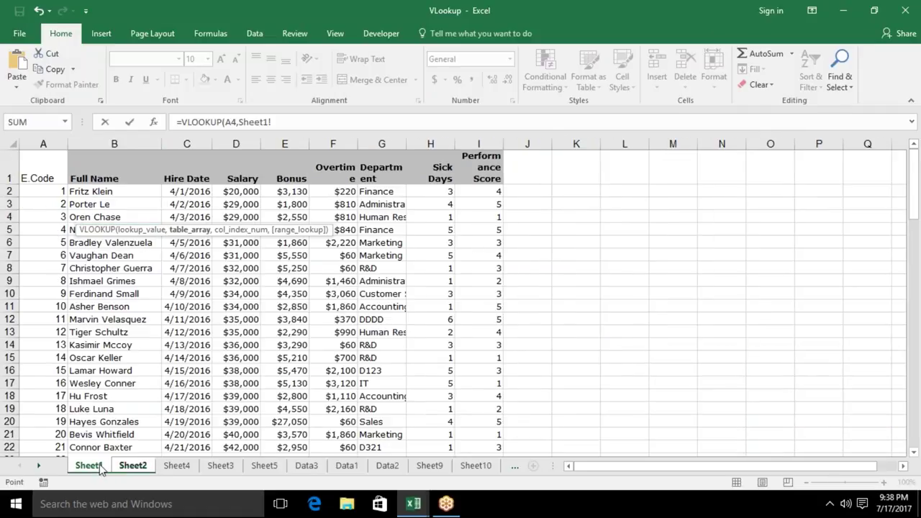
left_click_drag(43, 144, 471, 134)
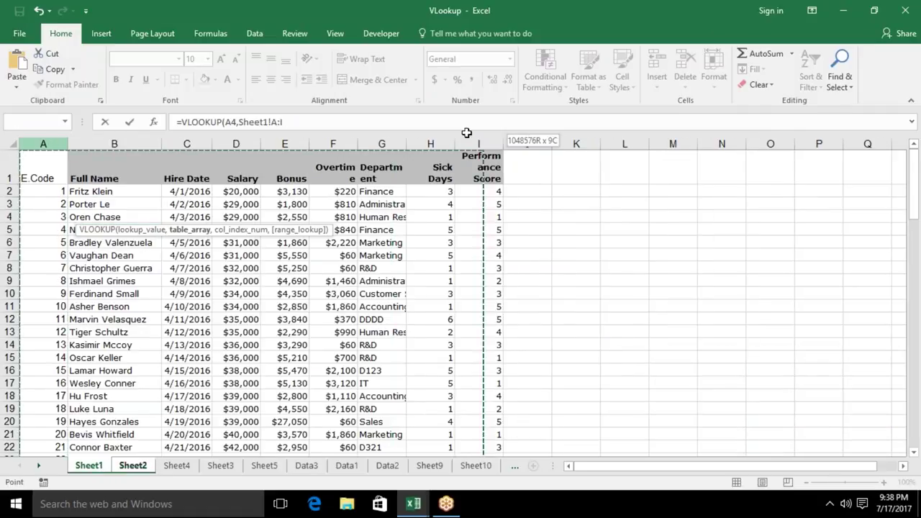
type(",")
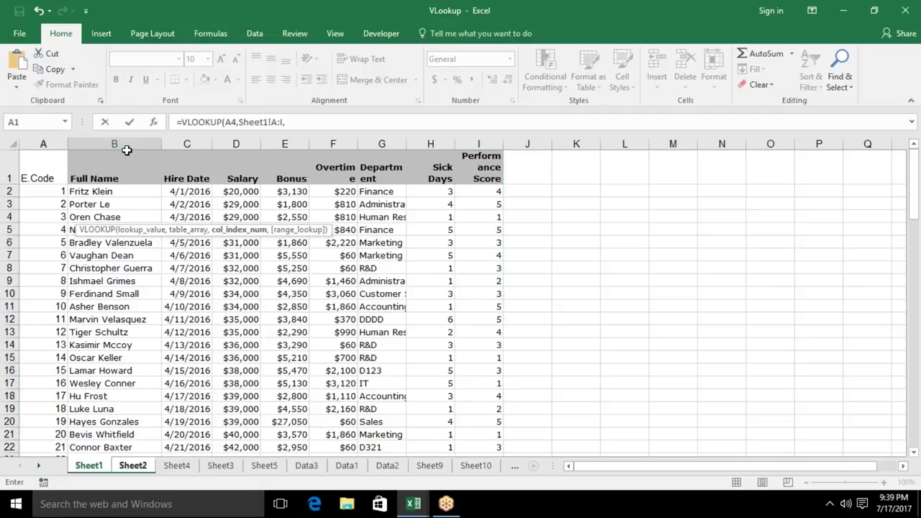
type("2,0")
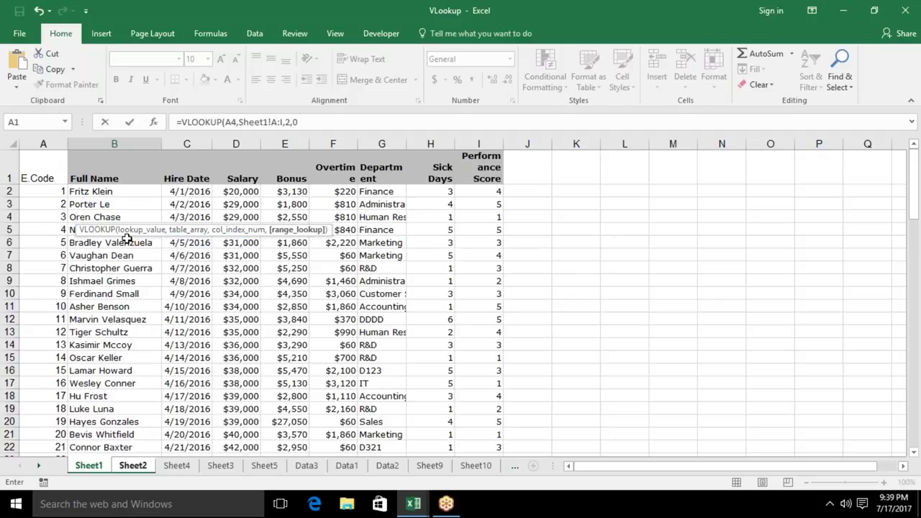
key("Return")
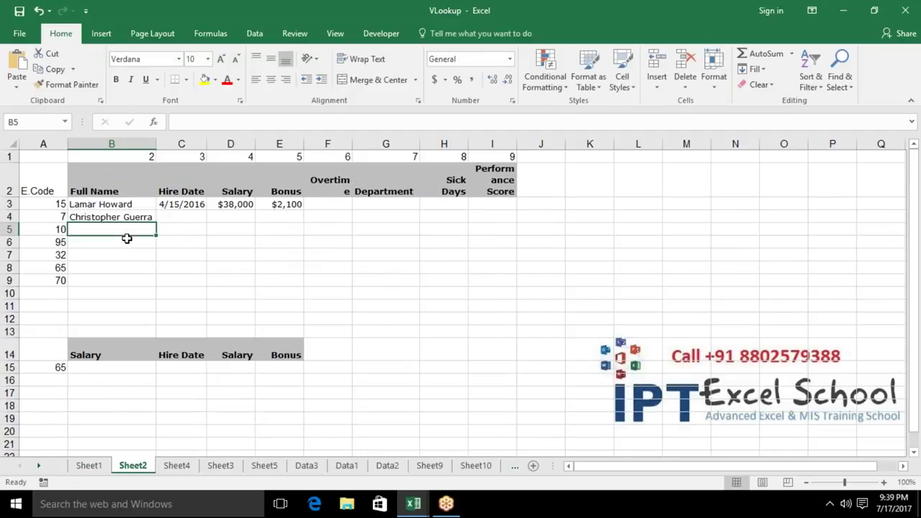
key("Up")
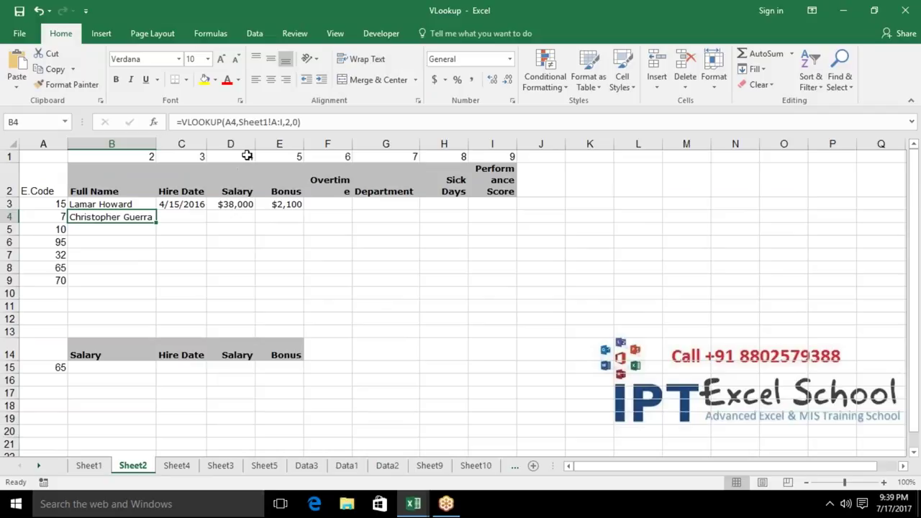
Anchor B4's formula as =VLOOKUP($A4,Sheet1!$A:$I,2,0)
left_click(232, 124)
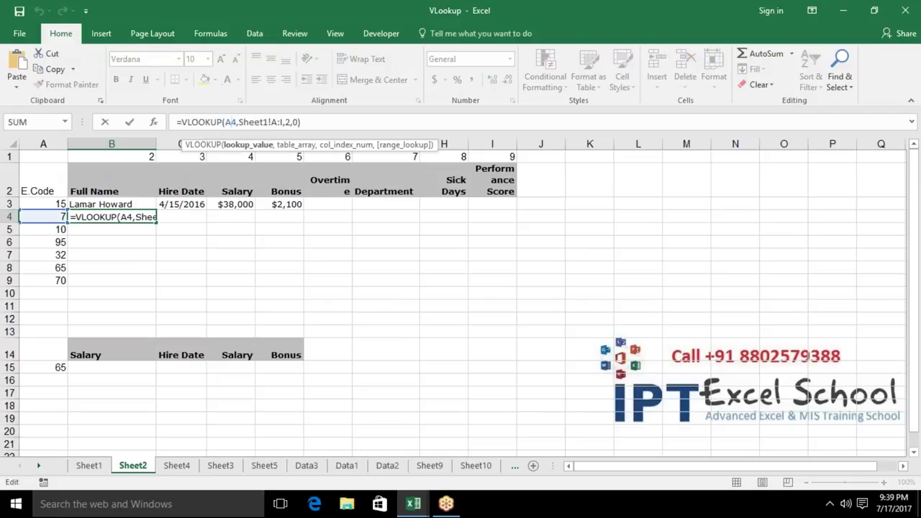
left_click(226, 122)
type("$")
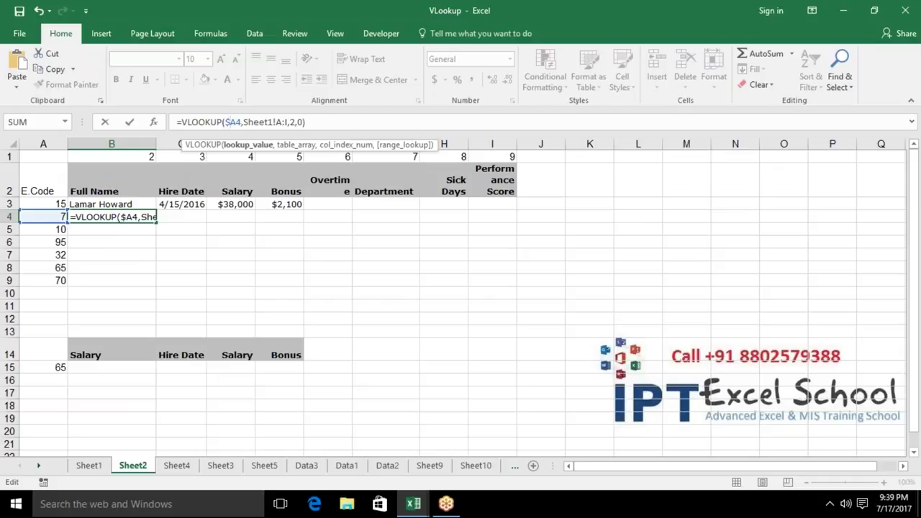
key("Right")
key("Right")
key("Right")
key("Right")
key("Right")
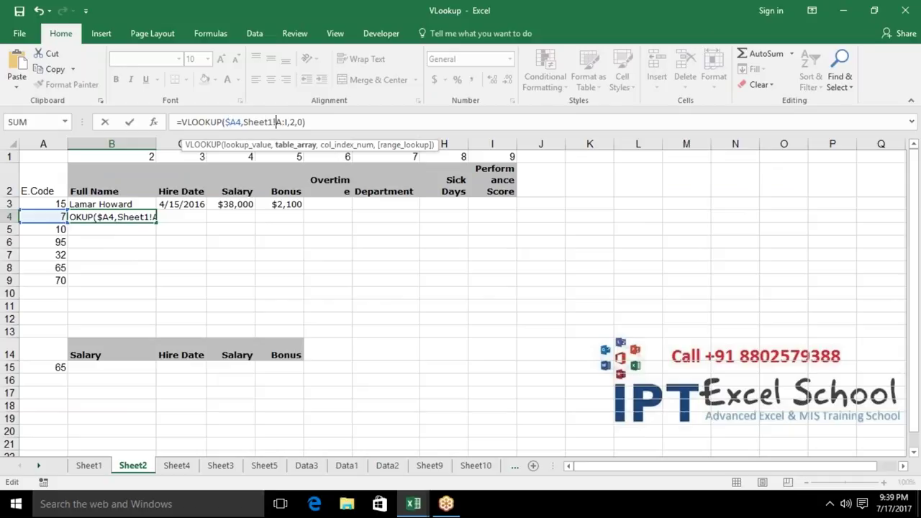
key("F4")
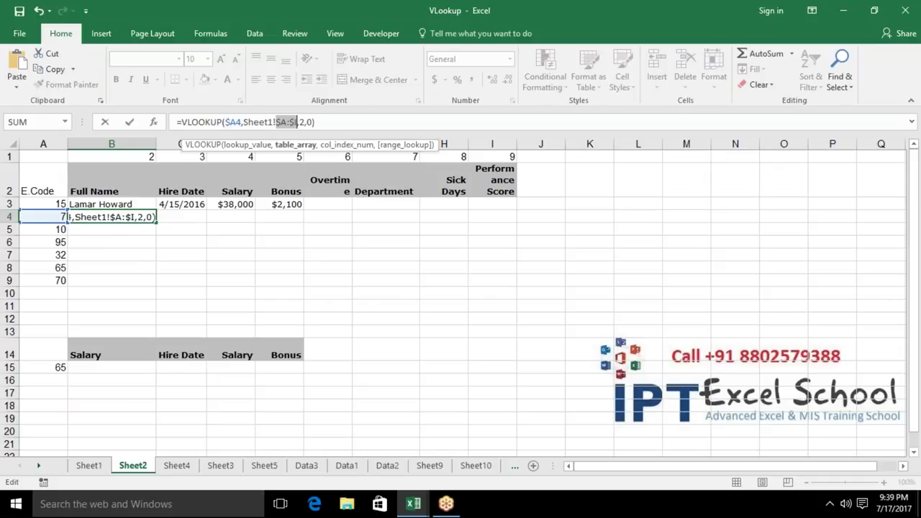
key("ctrl+Return")
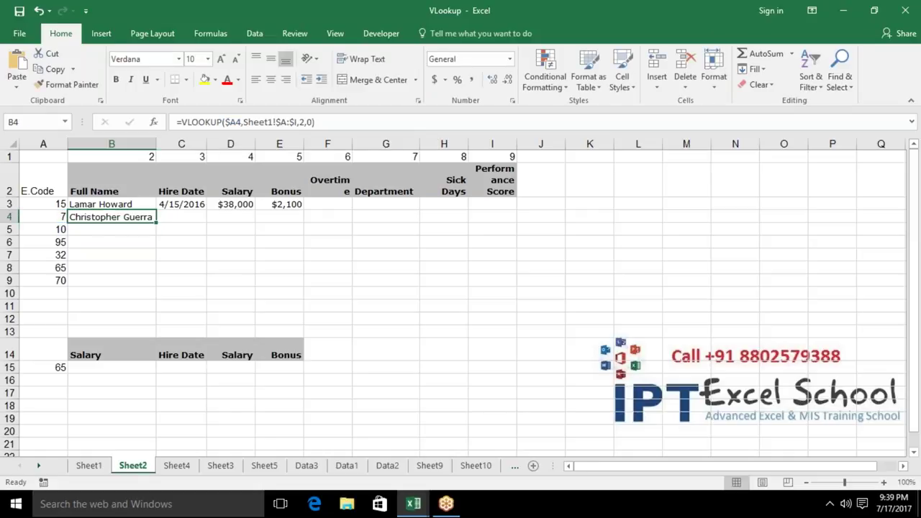
Fill the anchored B4 lookup right across C4:I4
key("shift+Right")
key("shift+Right")
key("shift+Right")
key("shift+Right")
key("shift+Right")
key("shift+Right")
key("shift+Right")
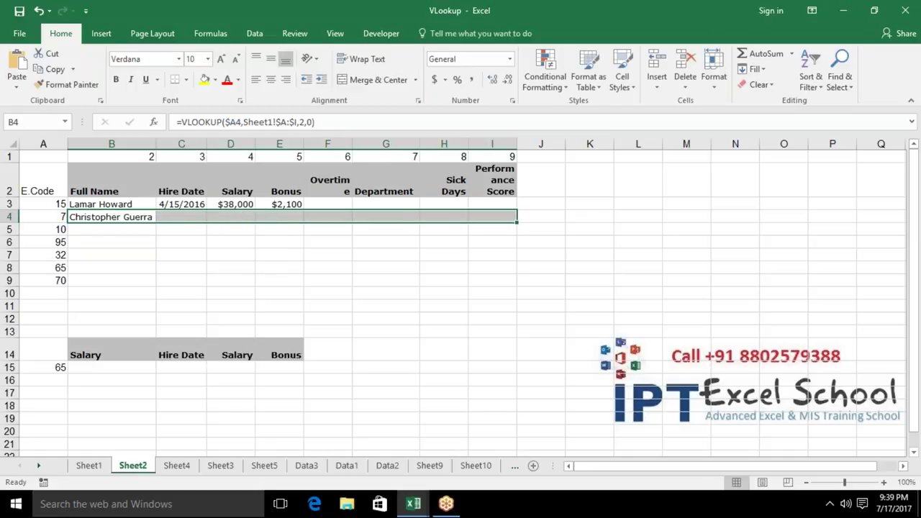
key("ctrl+r")
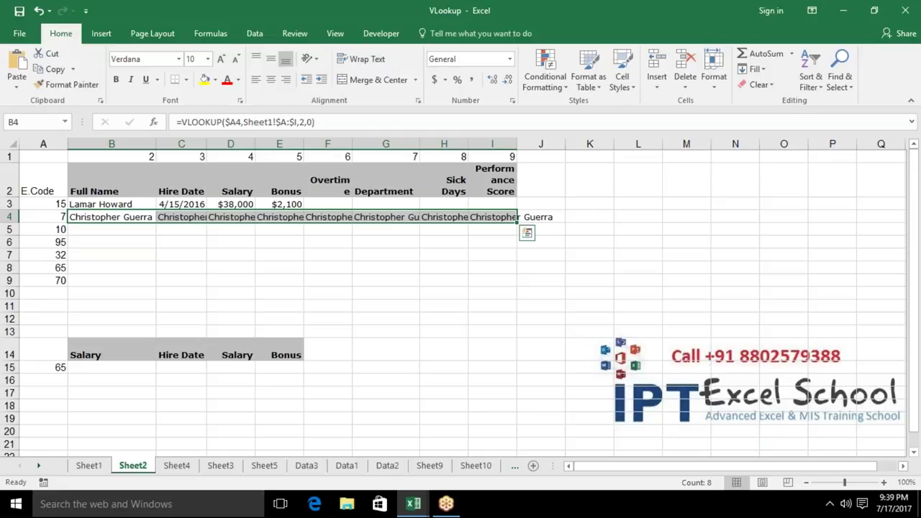
key("Right")
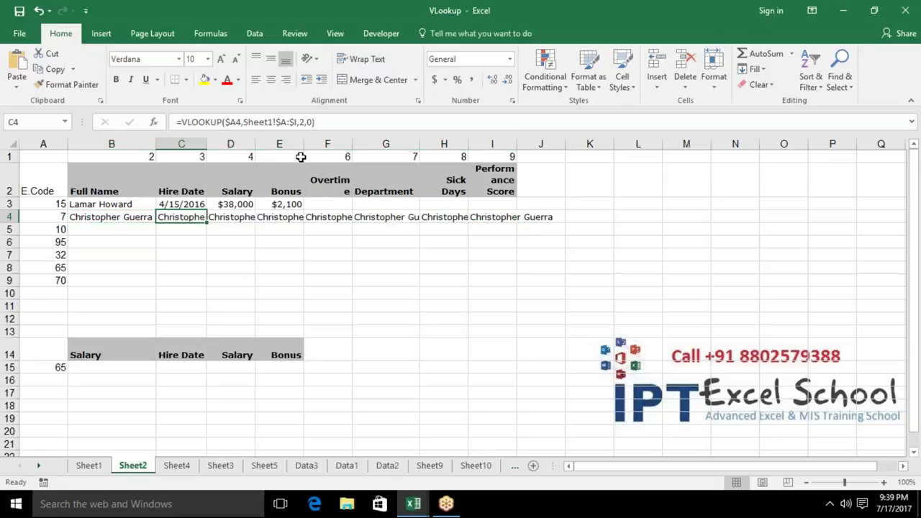
Change the column indexes in C4, D4 and E4 to 3, 4 and 5
left_click(305, 123)
key("BackSpace")
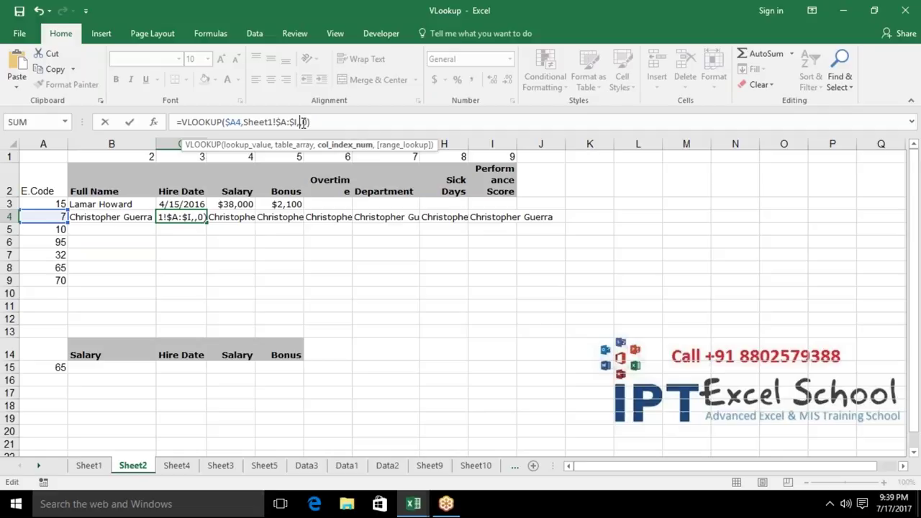
type("3")
key("Tab")
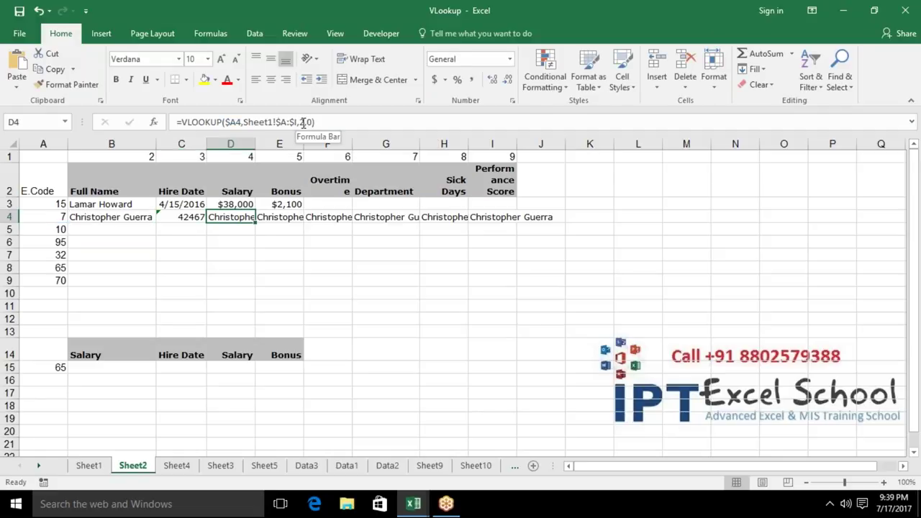
left_click(306, 123)
key("BackSpace")
type("4")
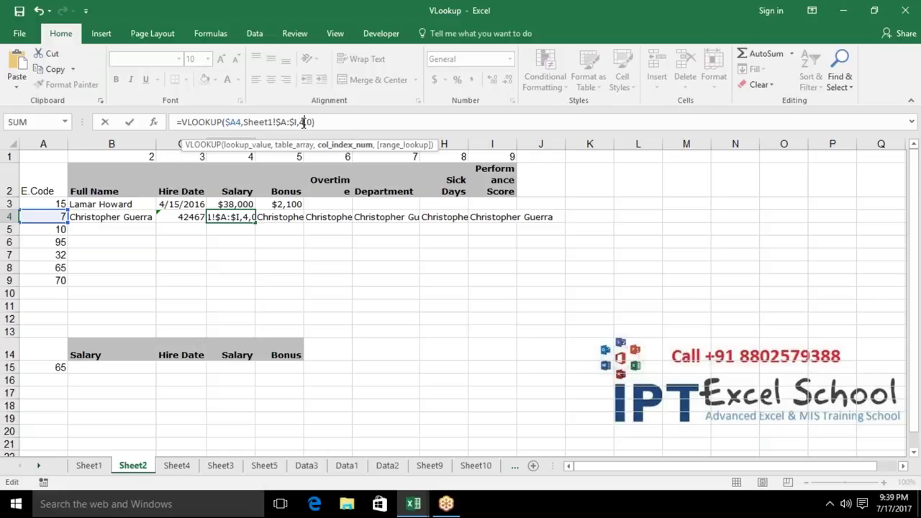
key("Tab")
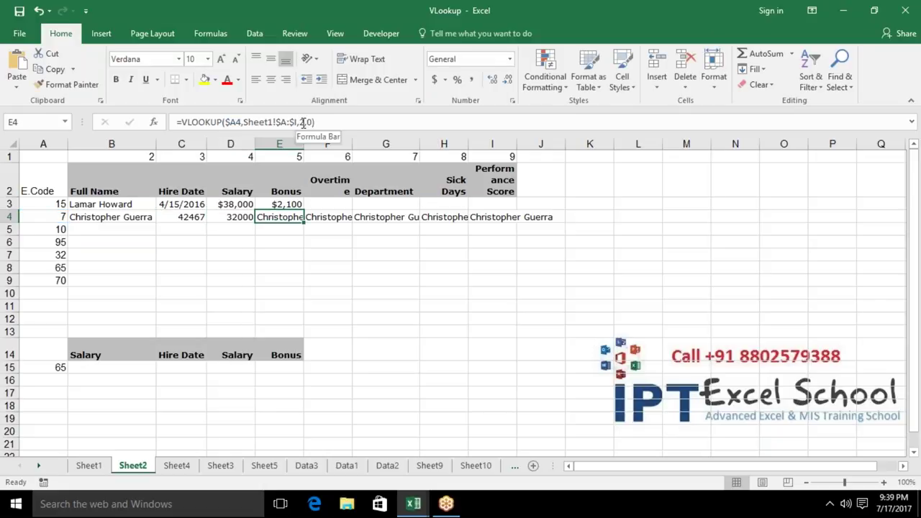
left_click(303, 123)
key("BackSpace")
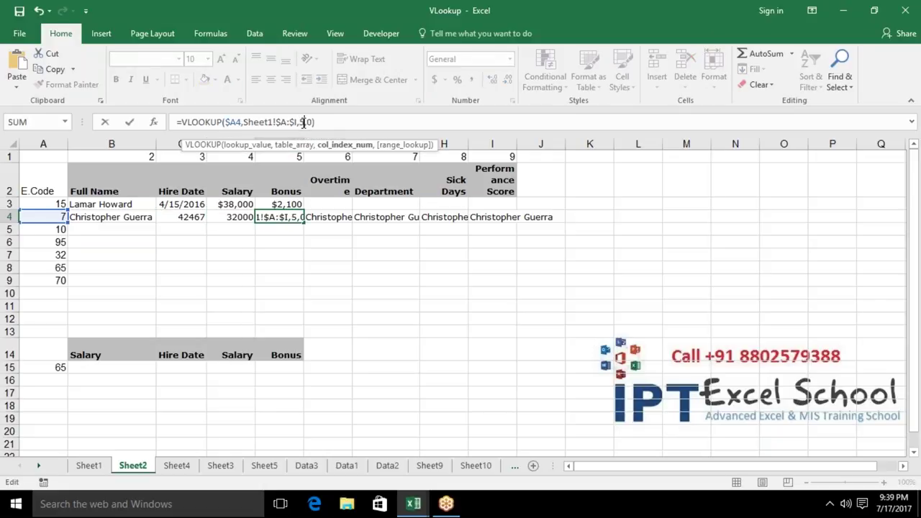
key("Tab")
Change the column indexes in F4, G4 and H4 to 6, 7 and 8
left_click(303, 122)
key("BackSpace")
key("Tab")
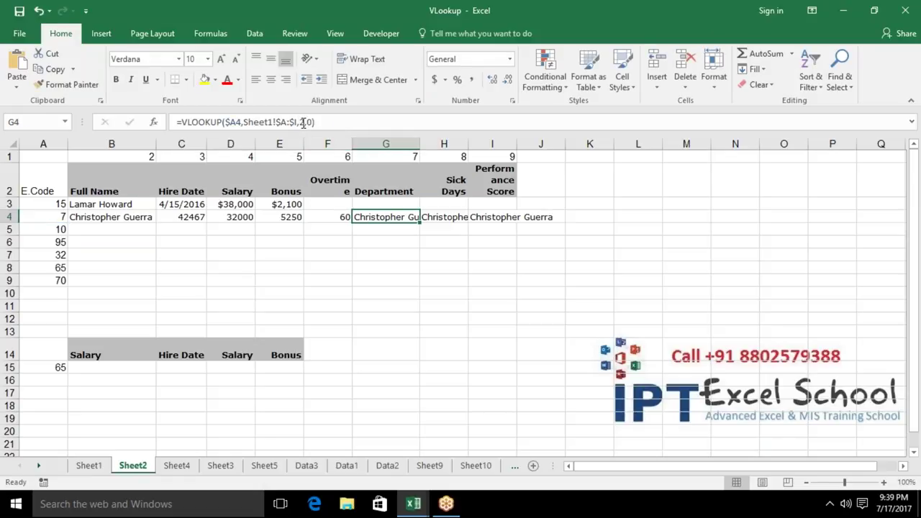
left_click(303, 122)
key("BackSpace")
type("7")
key("Tab")
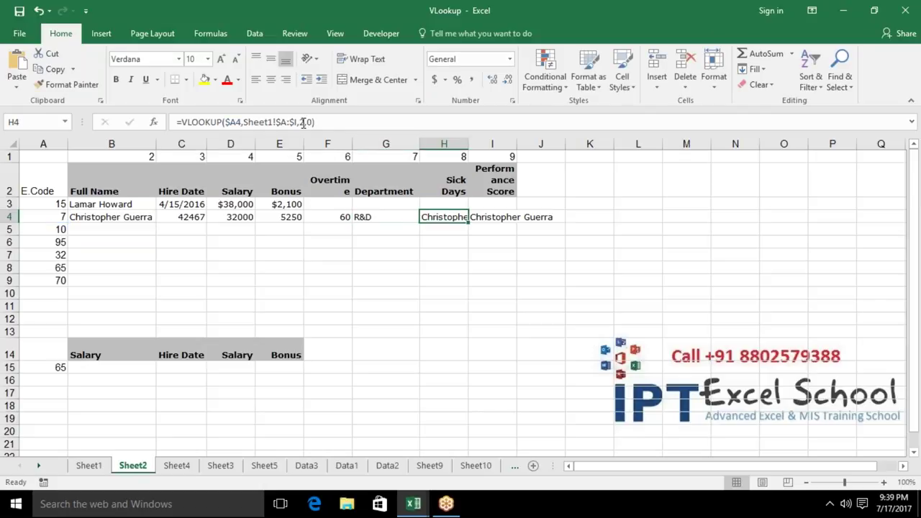
left_click(303, 122)
key("BackSpace")
type("8")
key("Tab")
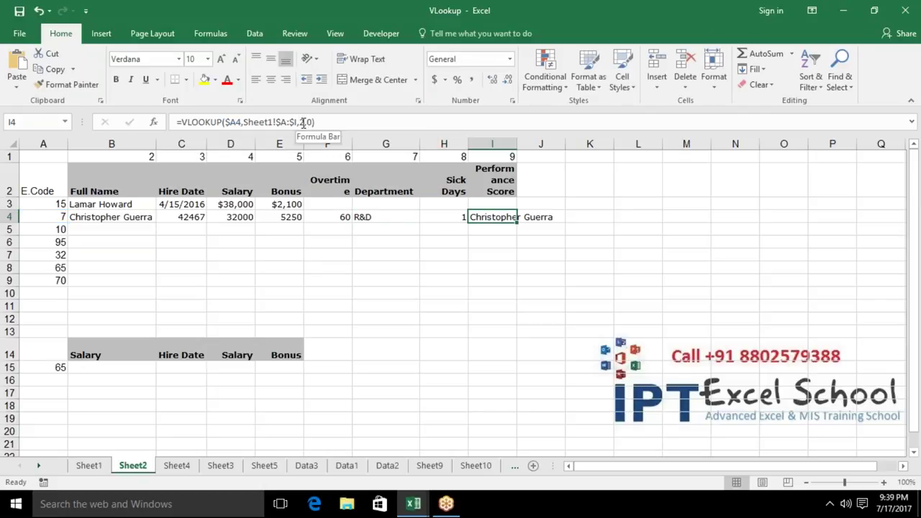
Set I4's column index to 9 for Performance Score, then review row 4 and move to B5
left_click(303, 122)
key("BackSpace")
type("9")
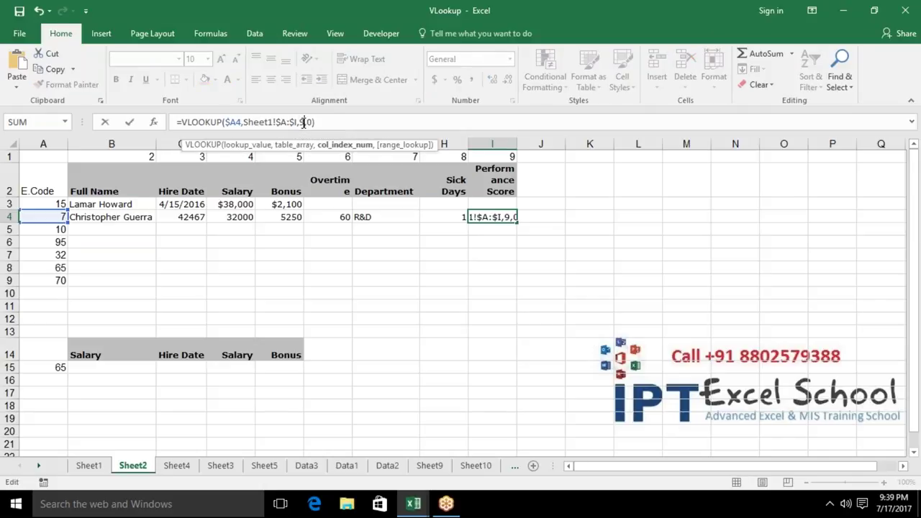
key("Tab")
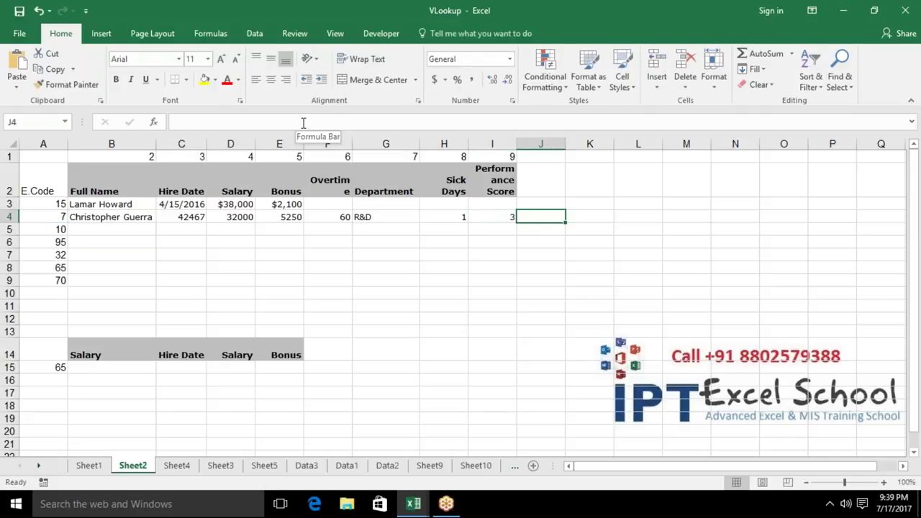
key("Left")
key("Left")
key("Home")
key("Right")
key("Right")
key("Right")
key("Right")
key("Right")
key("Right")
key("Right")
key("Right")
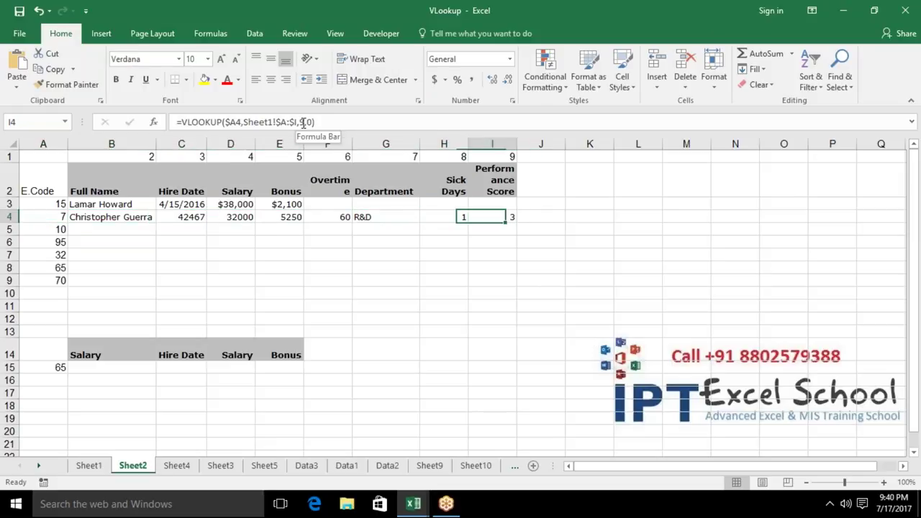
key("Up")
key("Up")
key("Up")
key("Left")
key("Left")
key("Left")
key("Left")
key("Left")
key("Left")
key("Left")
key("Left")
key("Down")
key("Down")
key("Down")
key("Down")
key("Right")
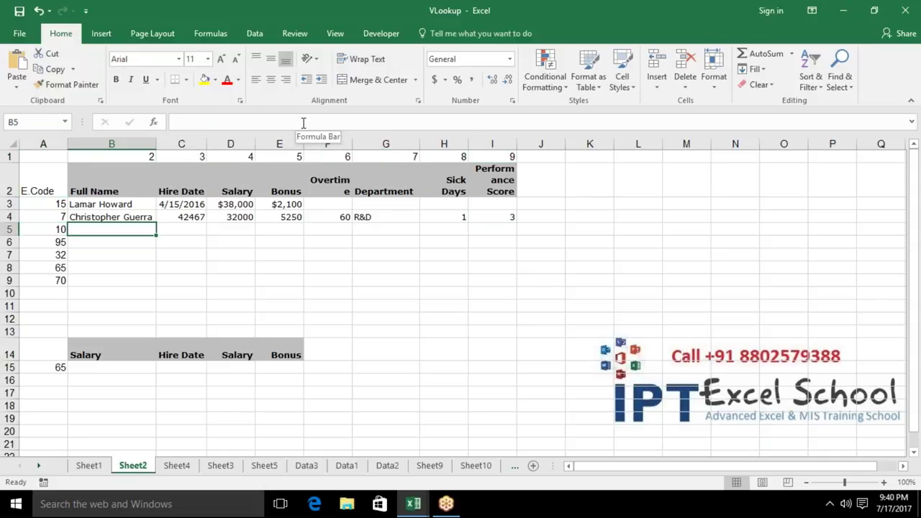
Enter =VLOOKUP(A5,Sheet1!A:I,Sheet2!B1,0) in B5, taking the column number from B1
type("=vl")
key("Tab")
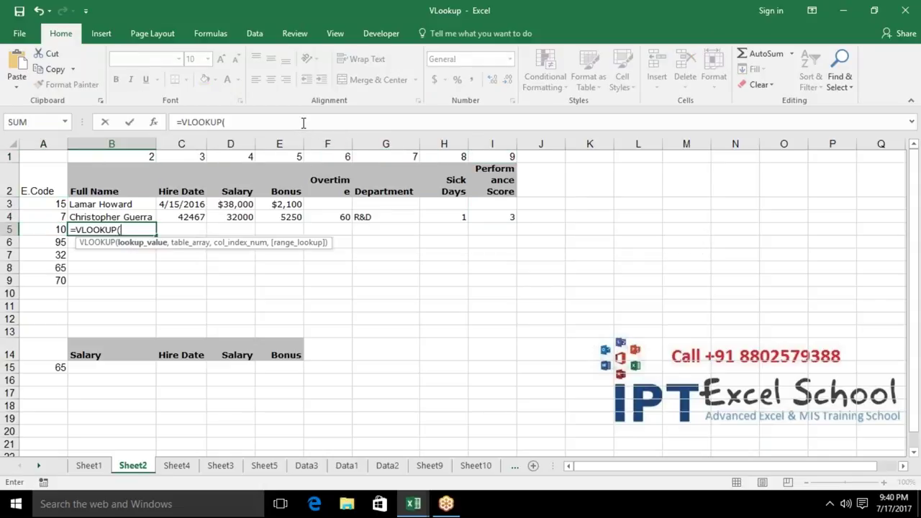
key("Left")
type(",")
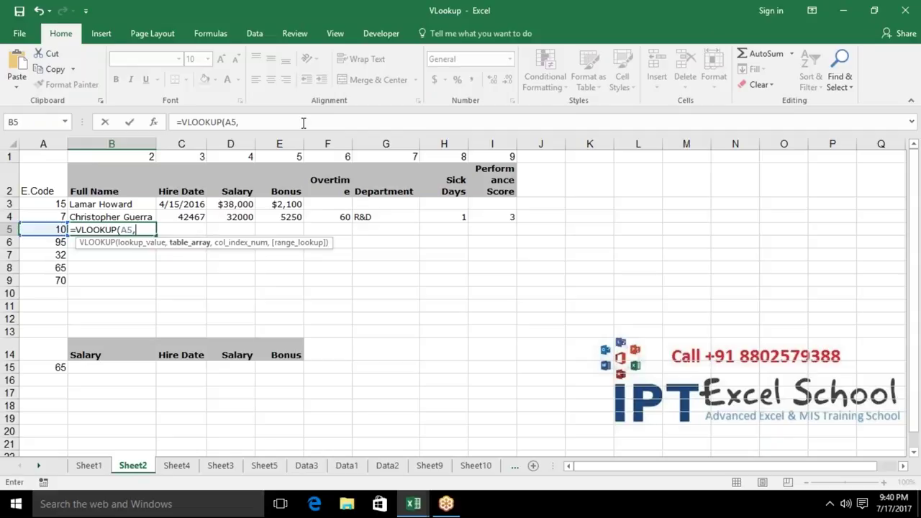
left_click(89, 465)
left_click_drag(43, 144, 492, 153)
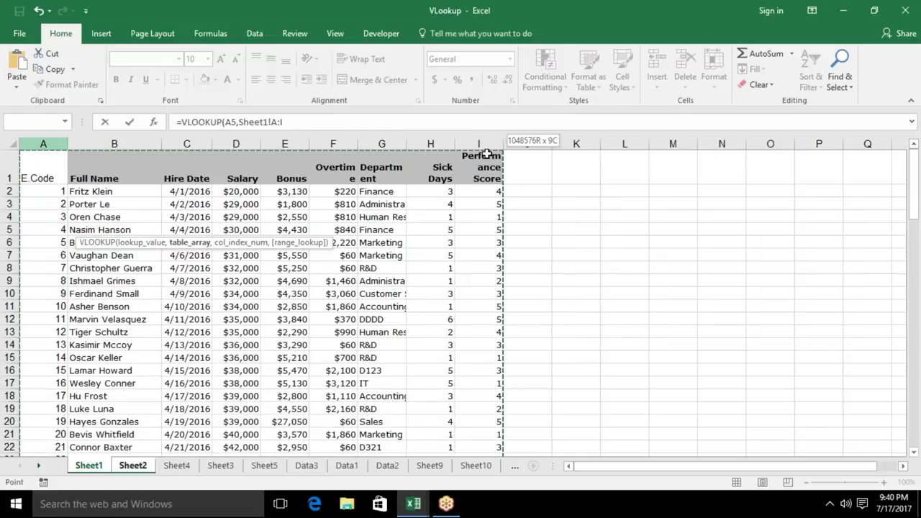
type(",")
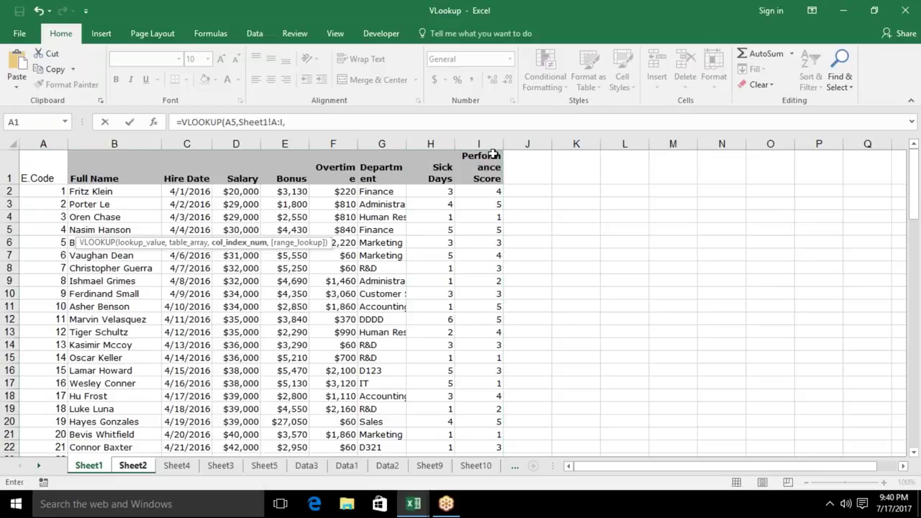
left_click(133, 465)
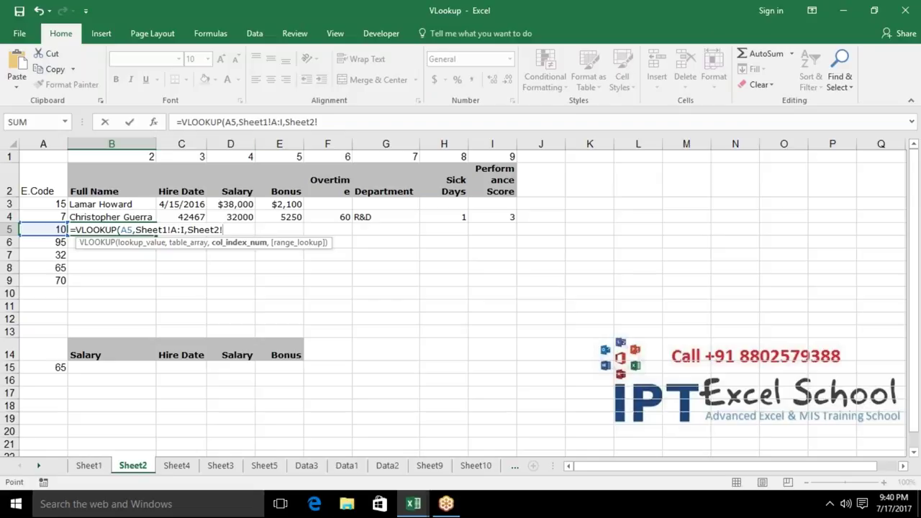
left_click(151, 157)
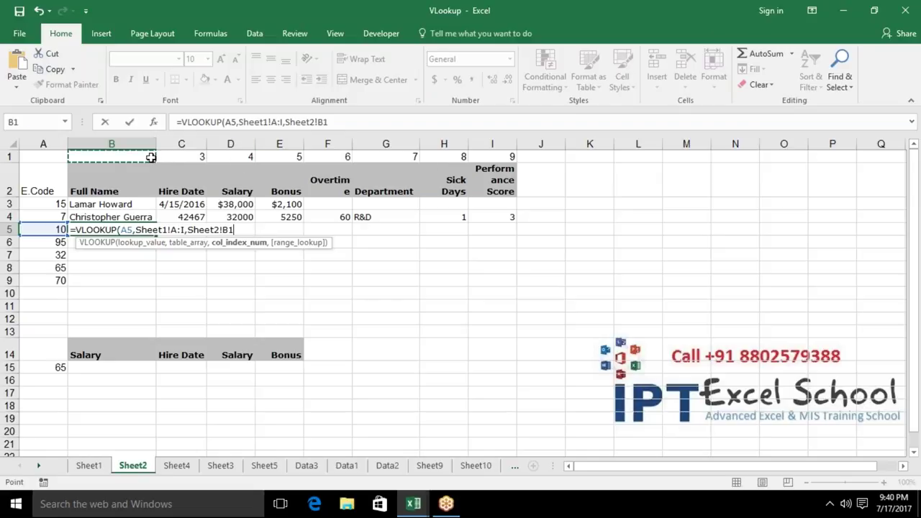
type(",0")
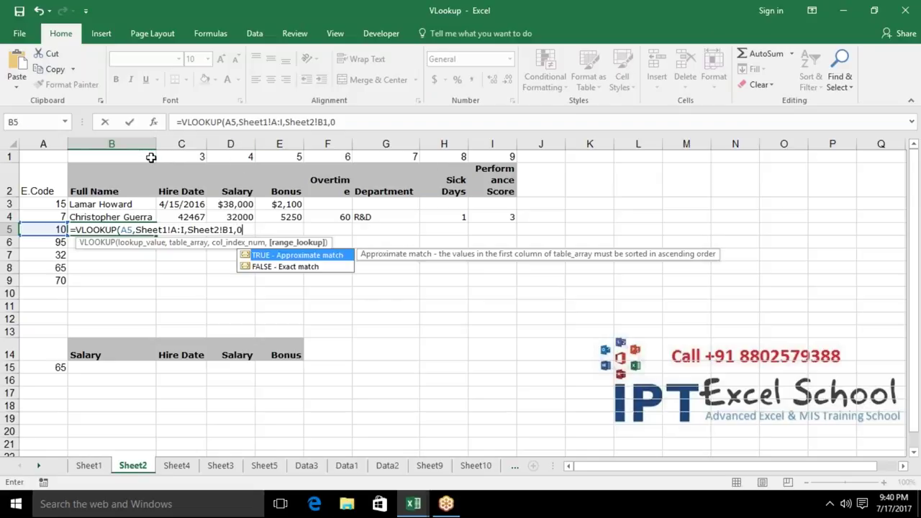
type(")")
key("ctrl+Return")
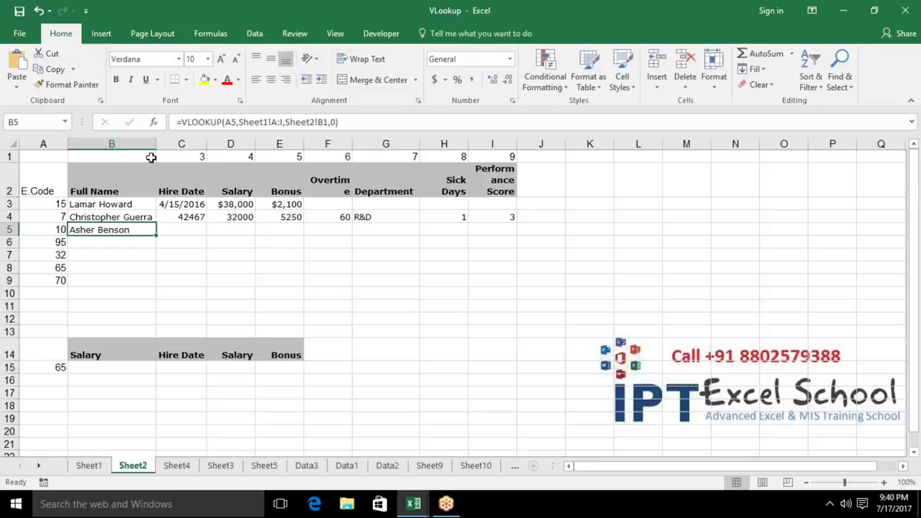
Lock B5 to $A5 and $A:$I, then fill it across B5:I5 for employee 10
left_click(220, 123)
left_click(228, 123)
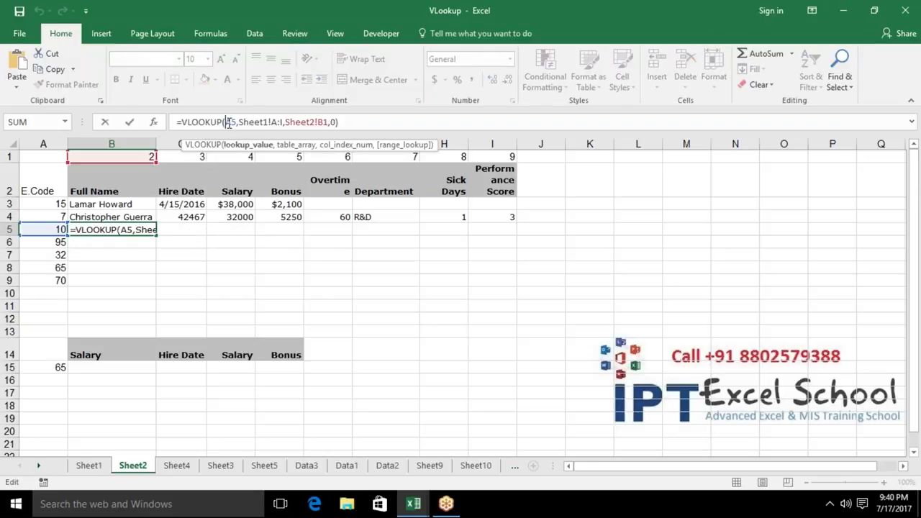
type("$")
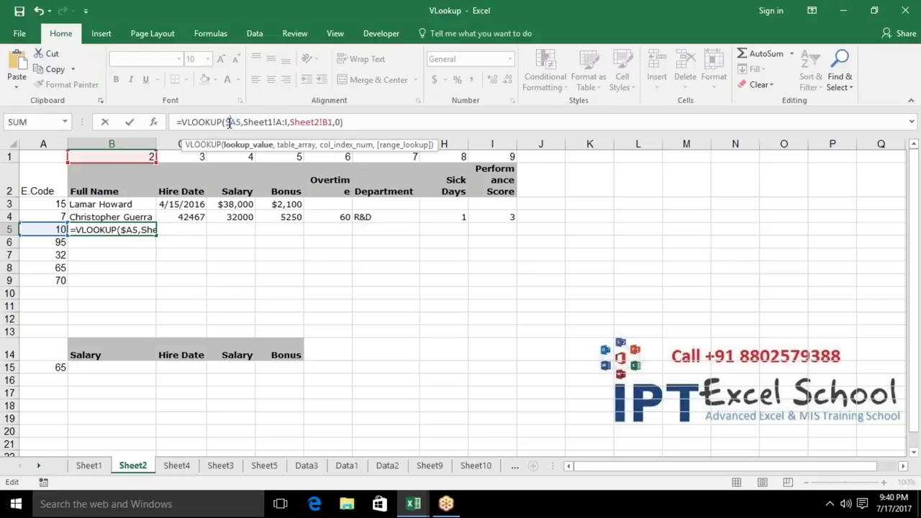
left_click(276, 121)
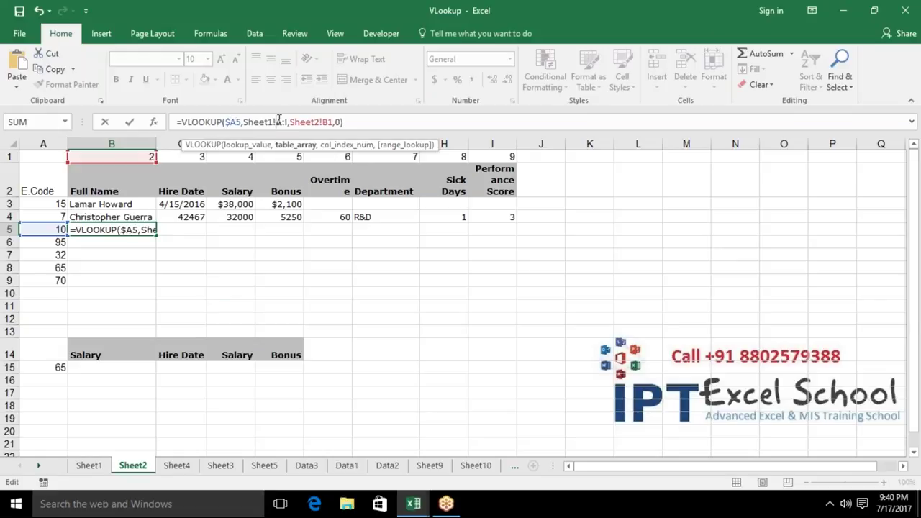
key("F4")
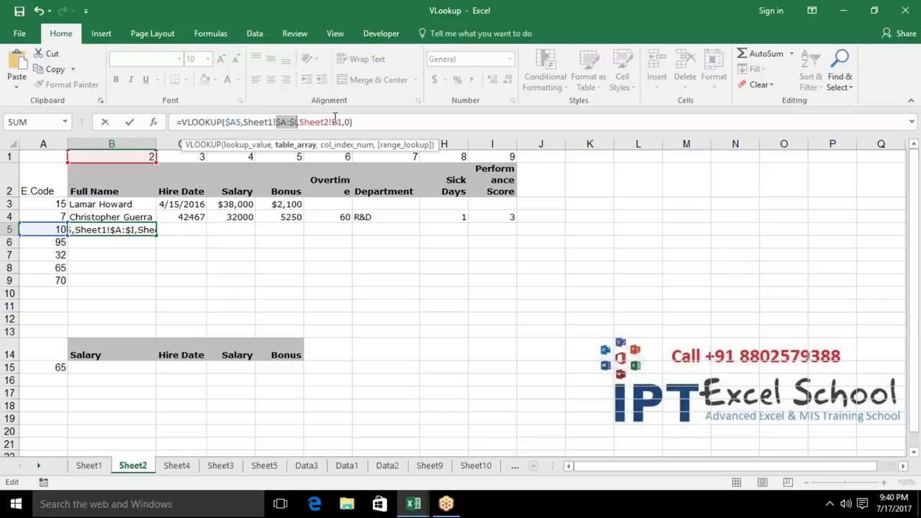
key("ctrl+Return")
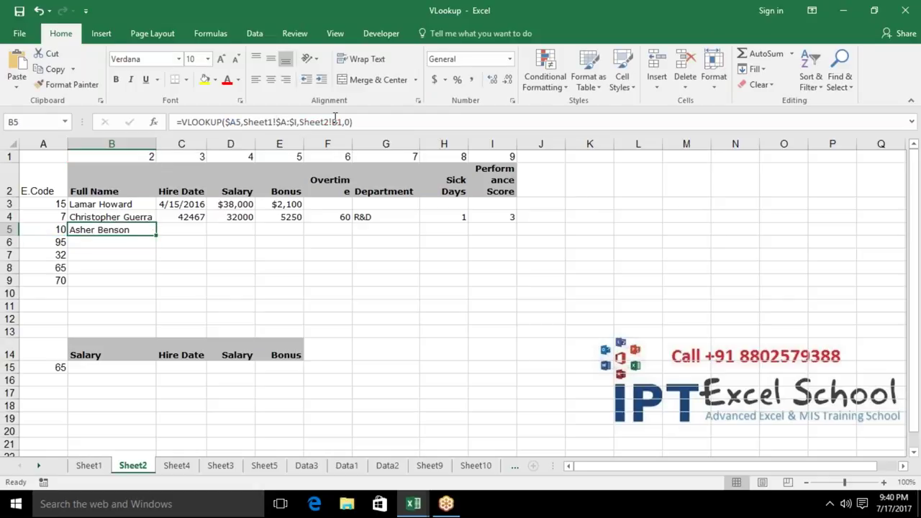
key("shift+Right")
key("shift+Right")
key("shift+Right")
key("shift+Right")
key("shift+Right")
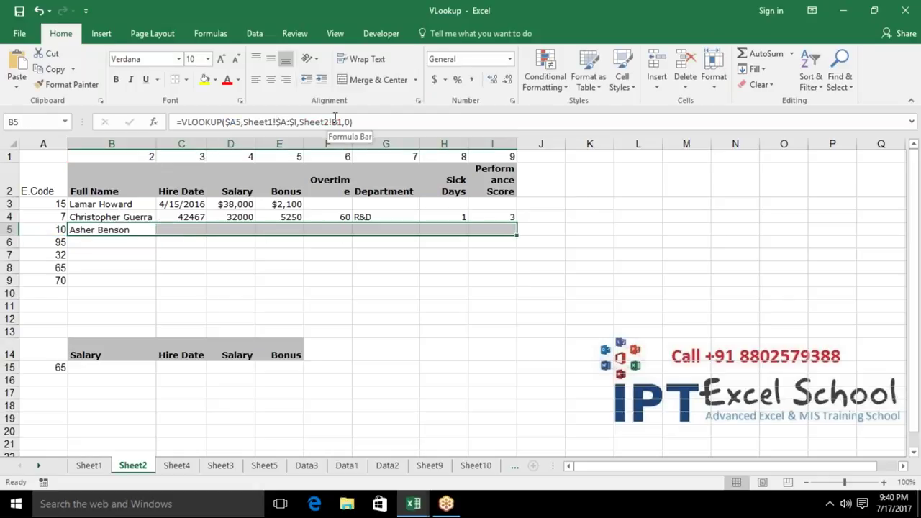
key("ctrl+r")
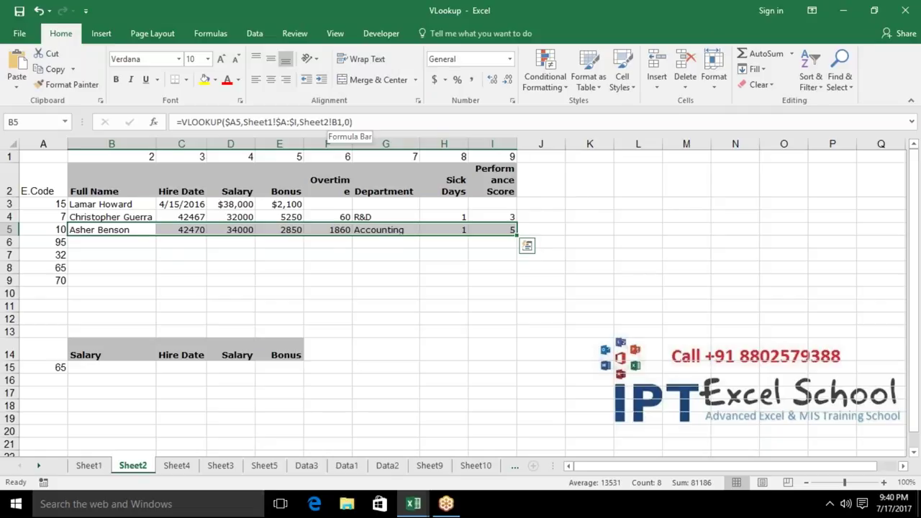
key("Down")
Enter =COLUMN(Sheet1!B2) in B6 so it returns 2, then check the formula
type("=col")
key("Tab")
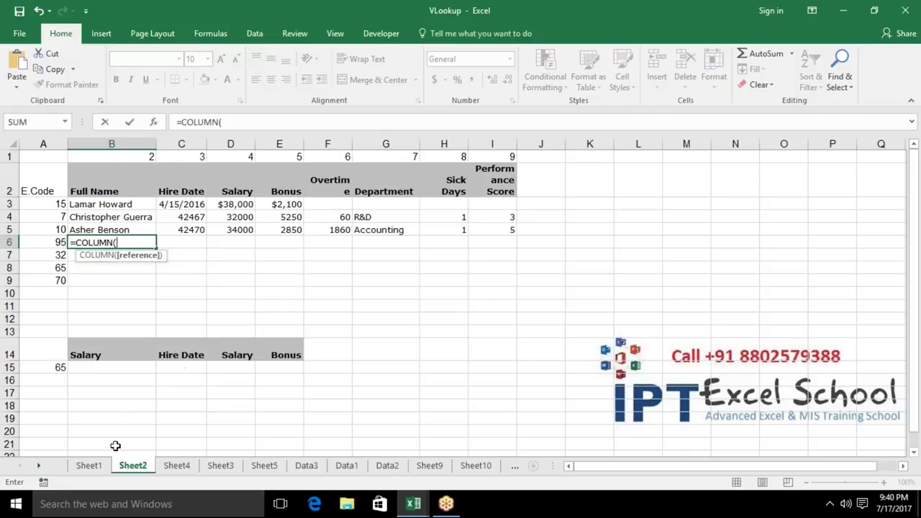
left_click(101, 468)
left_click(97, 191)
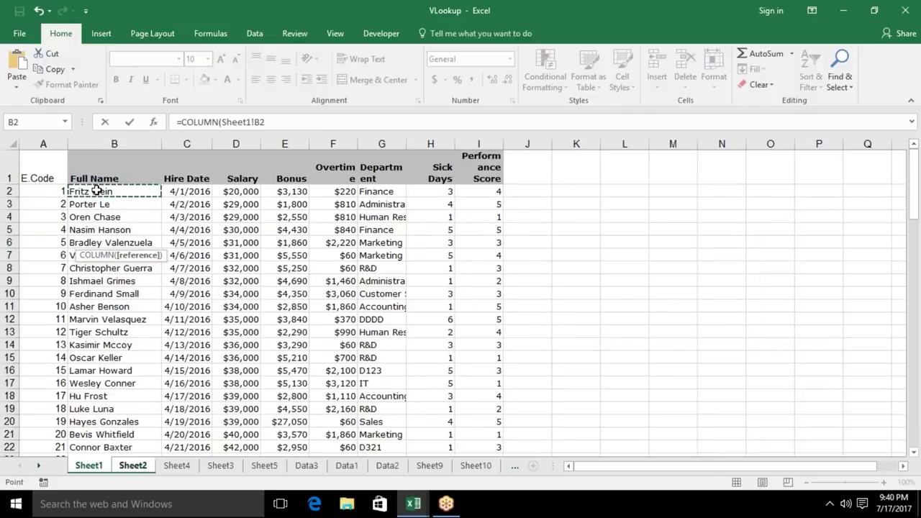
key("Return")
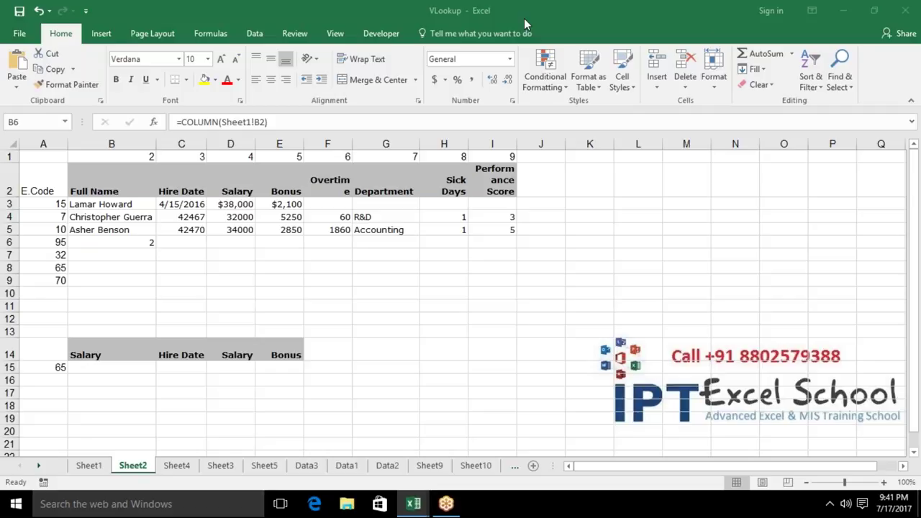
left_click(131, 242)
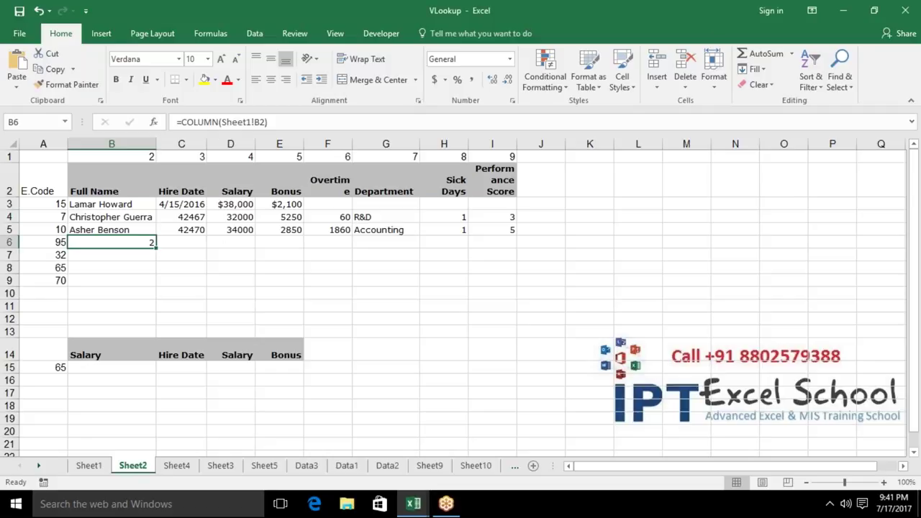
double_click(123, 240)
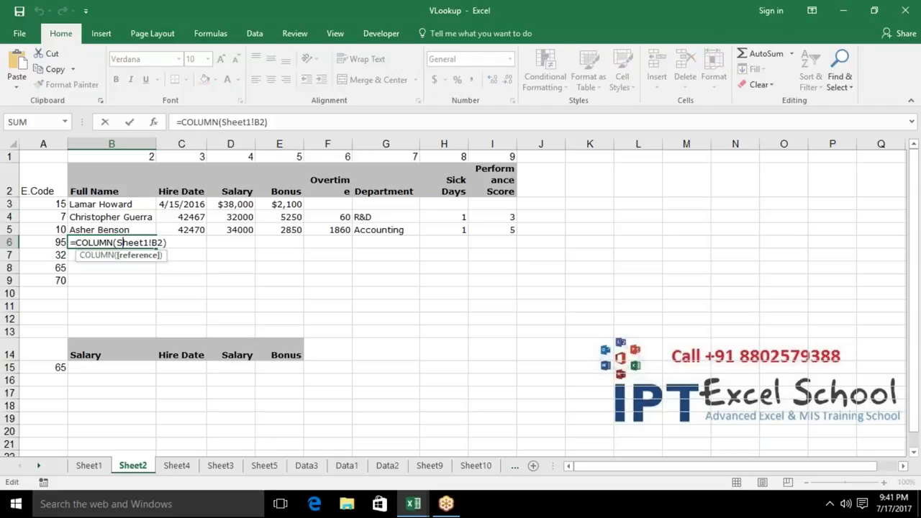
key("Escape")
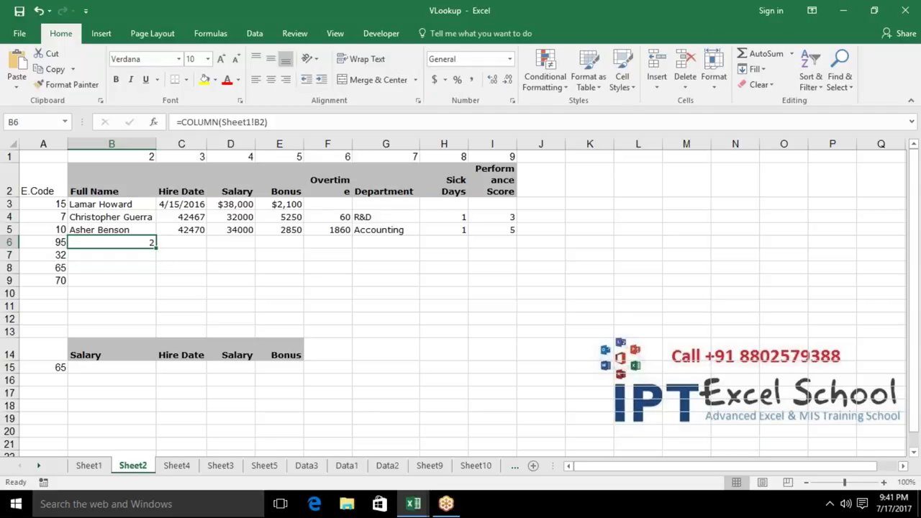
Build =VLOOKUP(A6,Sheet1!A:I,COLUMN(Sheet1!B2),0) in B6
type("=v")
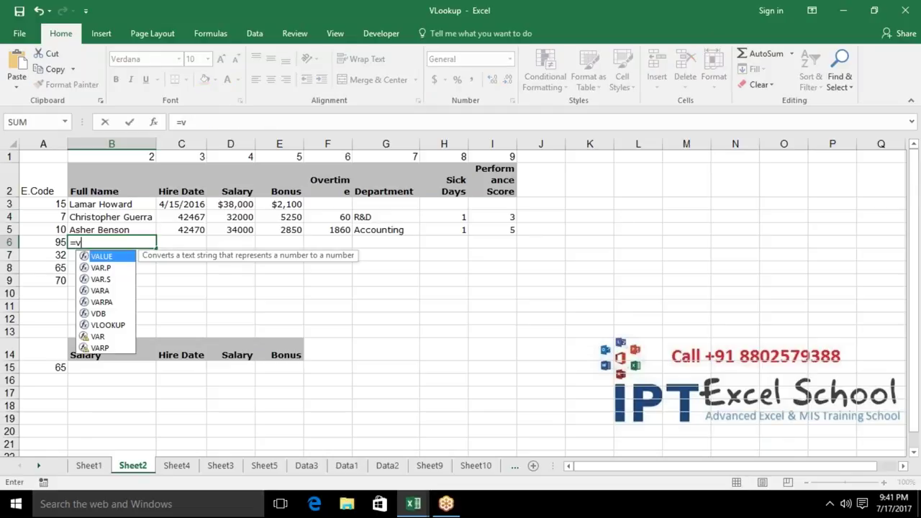
type("l")
key("Tab")
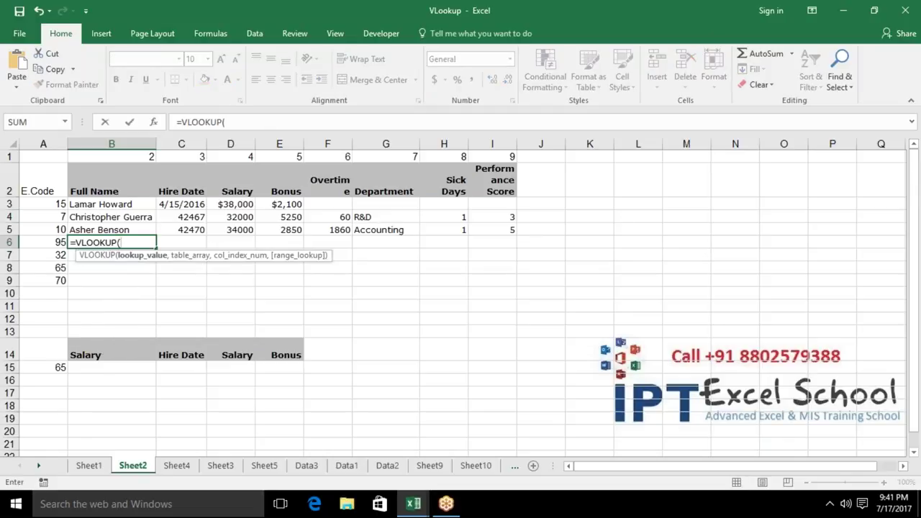
key("Left")
type(",")
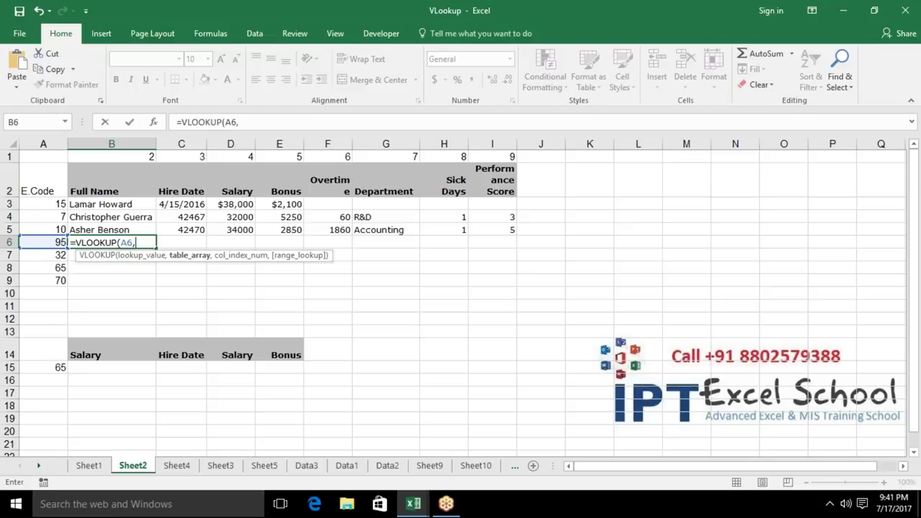
left_click(89, 466)
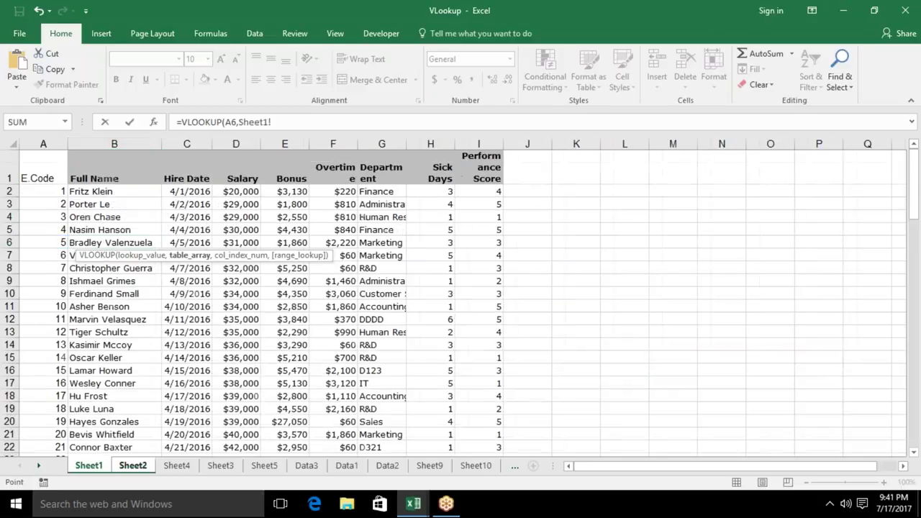
left_click_drag(60, 144, 479, 144)
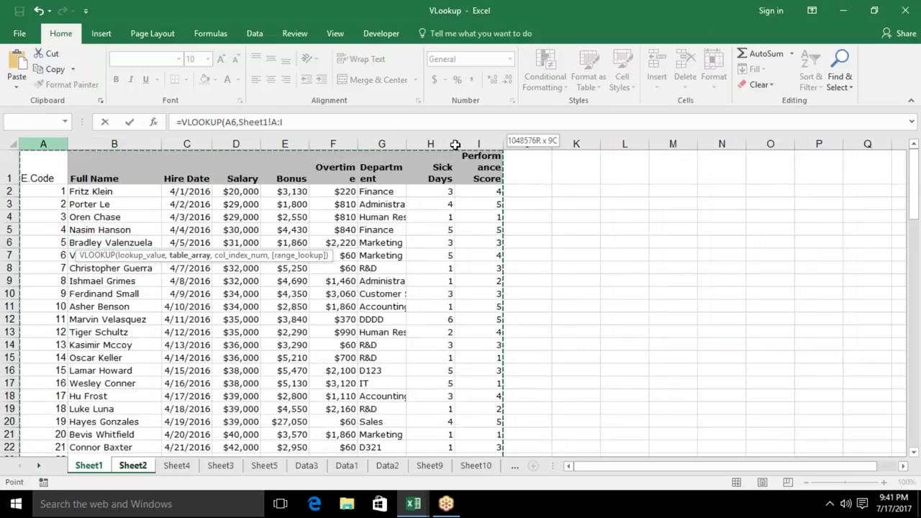
type(",")
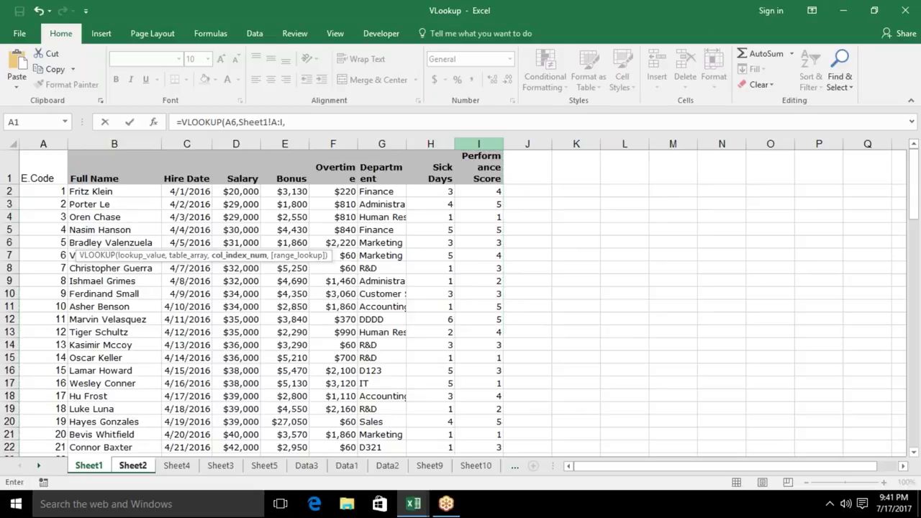
type("col")
key("Tab")
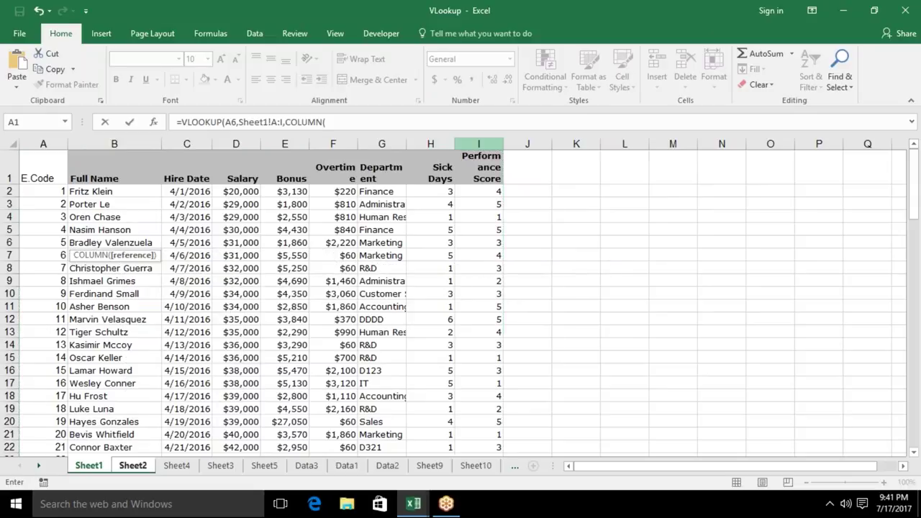
left_click(137, 191)
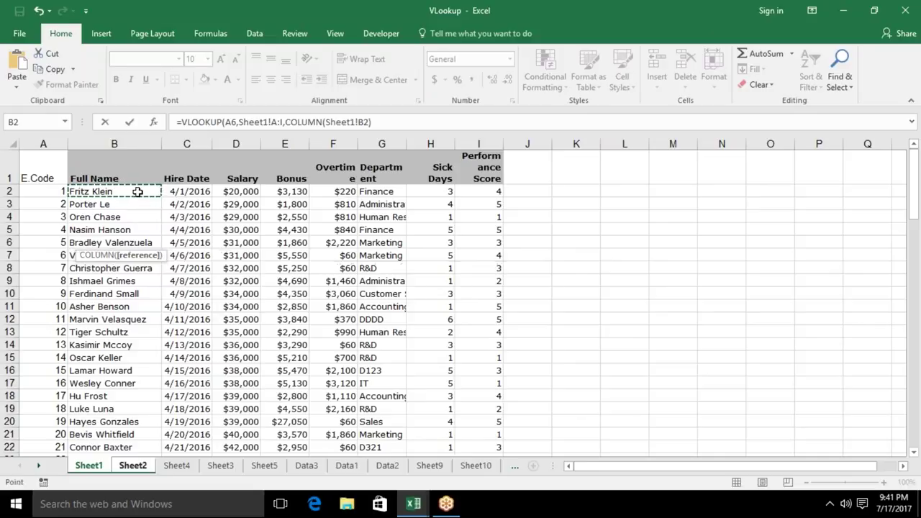
type("),0)")
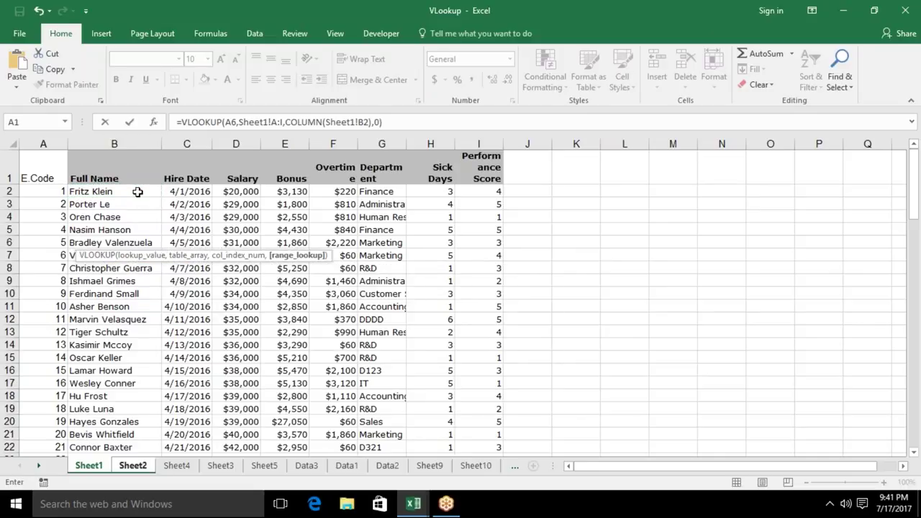
key("Return")
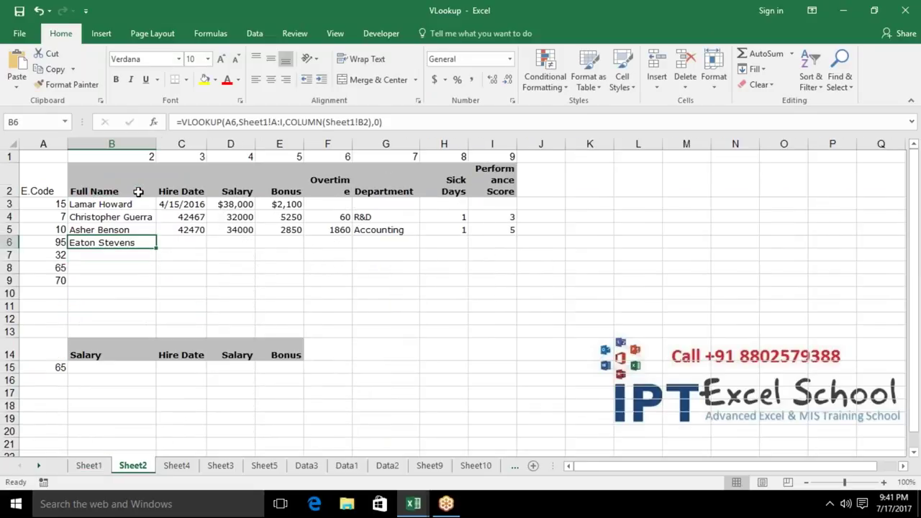
Lock the references as $A6 and Sheet1!$A:$I, then copy the formula across B6:I6
left_click(225, 123)
type("$")
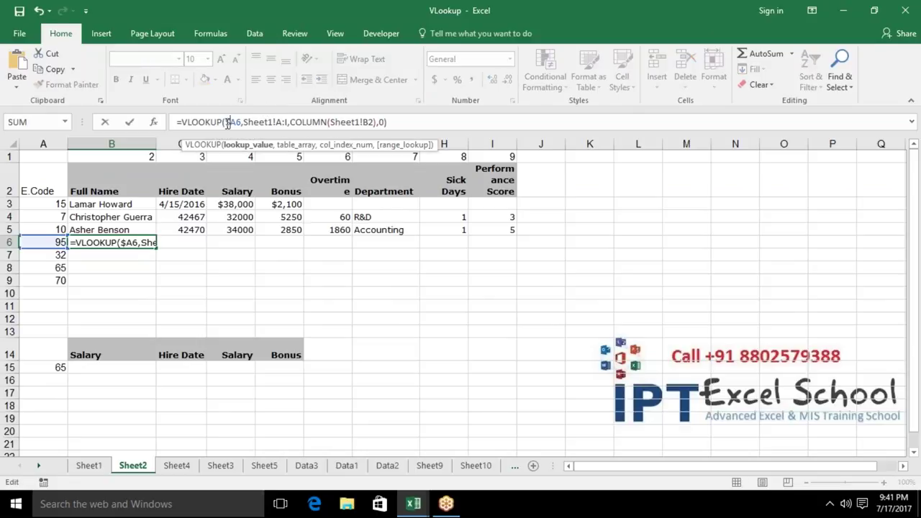
left_click(282, 122)
key("F4")
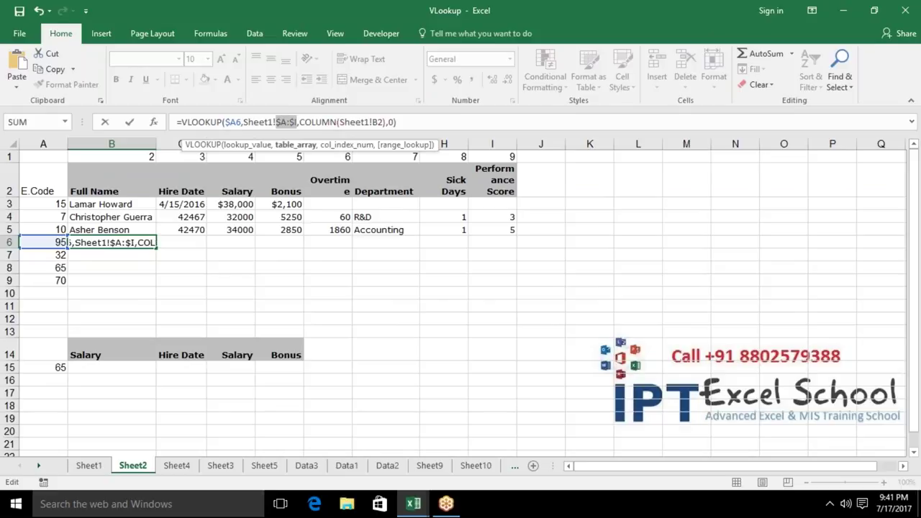
key("ctrl+Return")
key("shift+Right")
key("shift+Right")
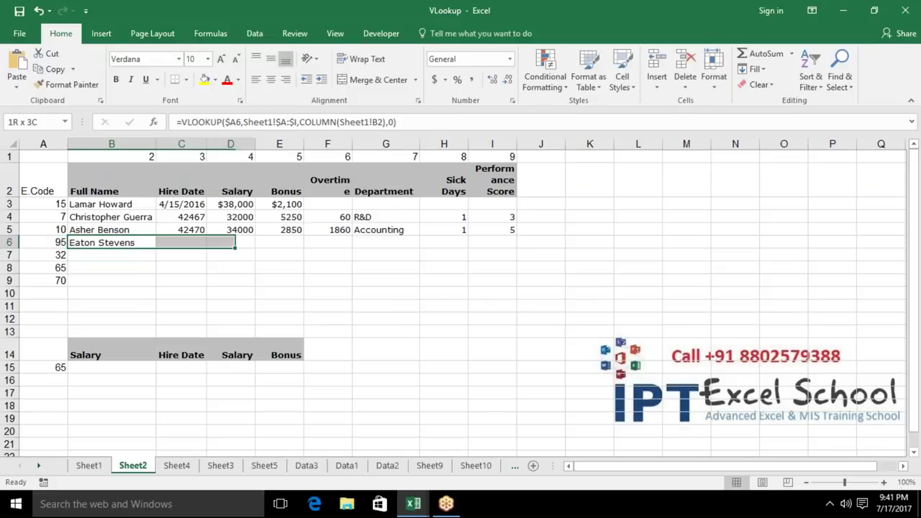
key("shift+Right")
key("shift+Right")
key("shift+Right")
key("shift+Right")
key("shift+Right")
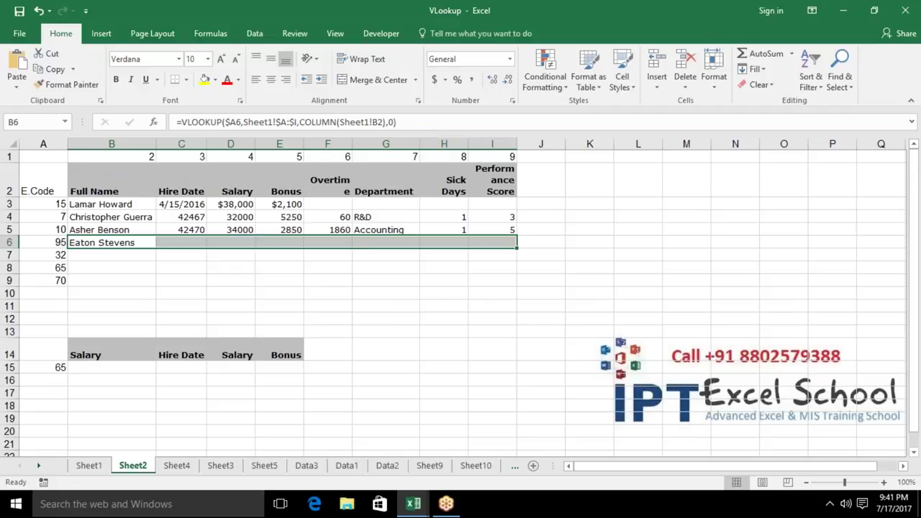
key("ctrl+r")
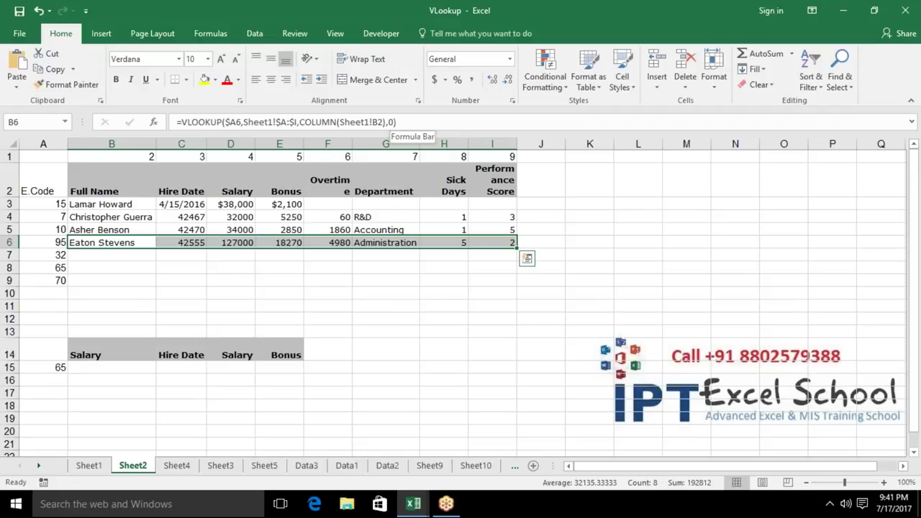
key("Down")
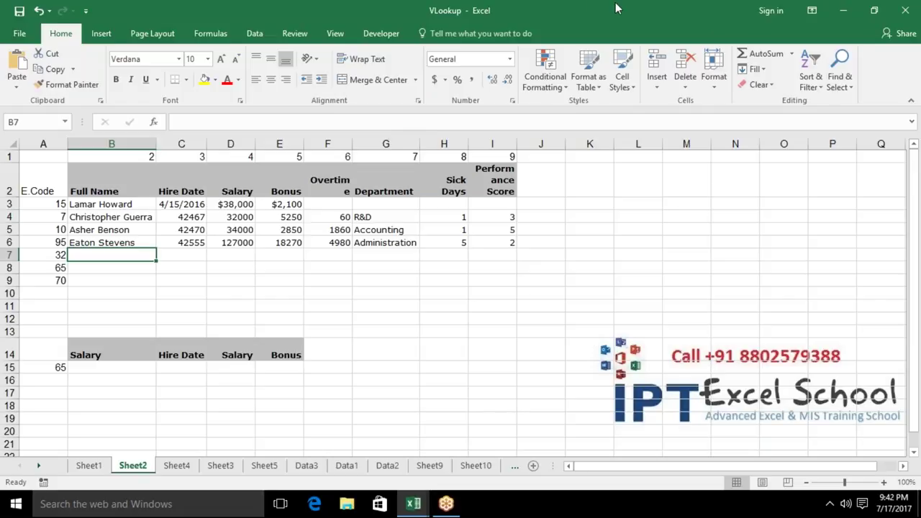
left_click(678, 11)
Array-enter =VLOOKUP(Sheet1!A:I,{2,3,4,6,7,8,9},0) across B7:I7
key("shift+Right")
key("shift+Right")
key("shift+Right")
key("shift+Right")
key("shift+Right")
key("shift+Right")
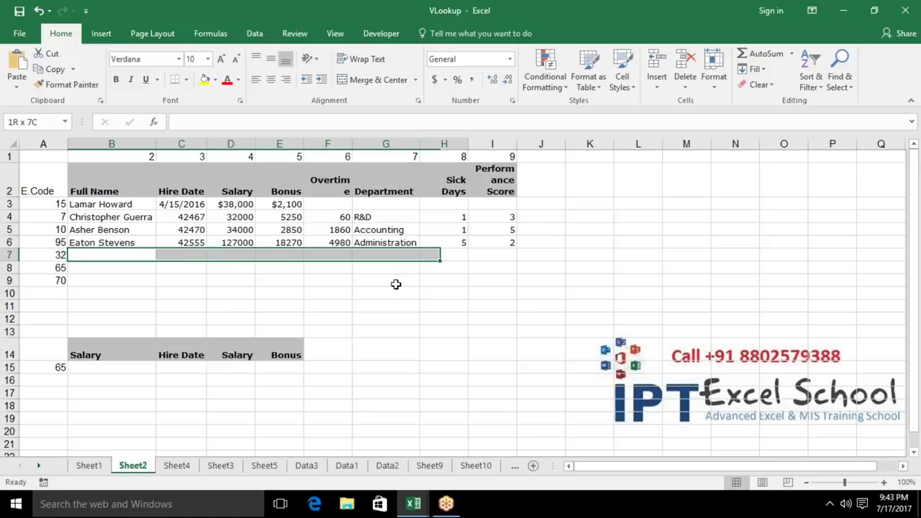
key("shift+Right")
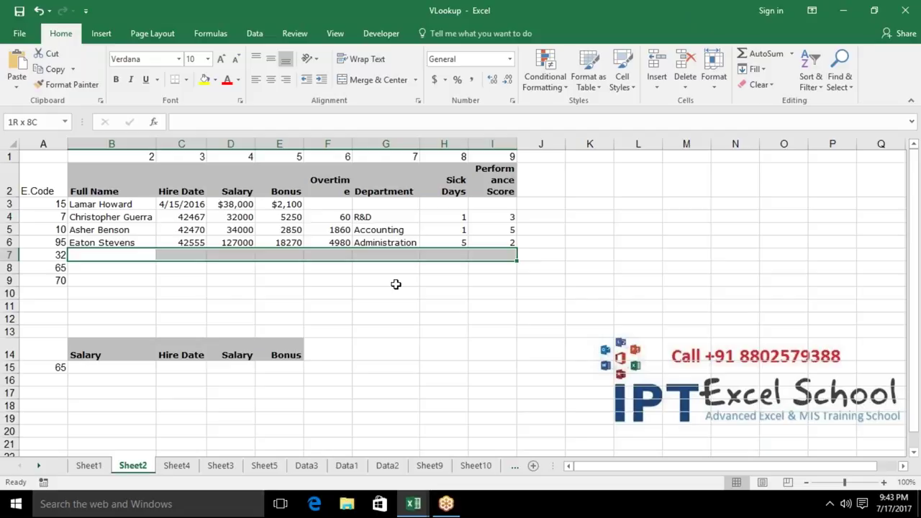
type("=")
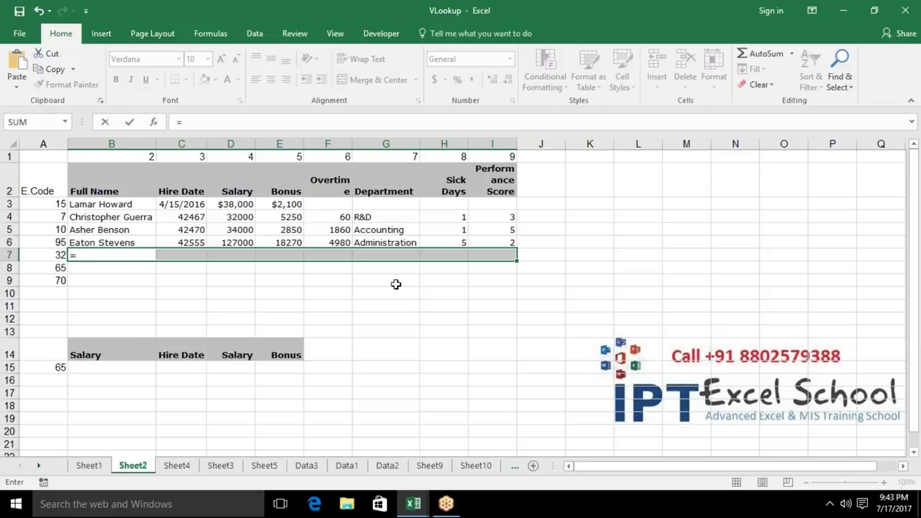
type("vl")
key("Tab")
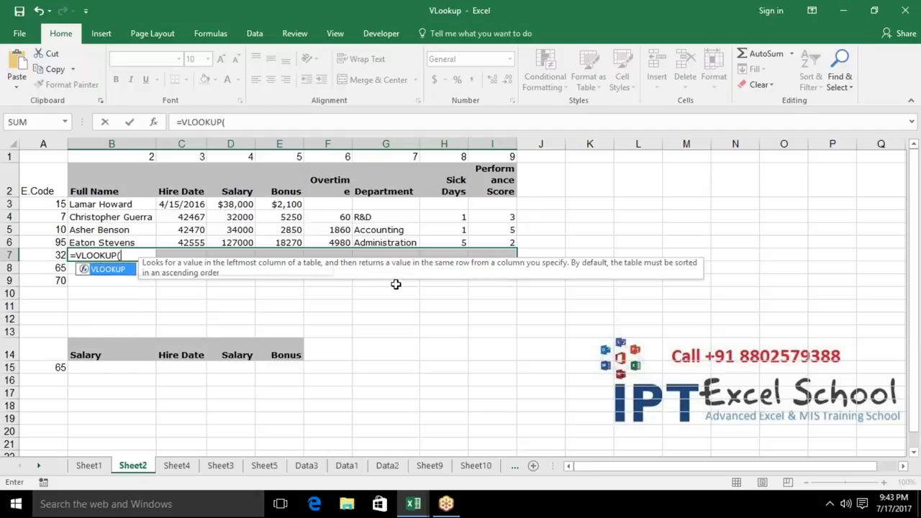
left_click(92, 467)
left_click_drag(43, 144, 479, 144)
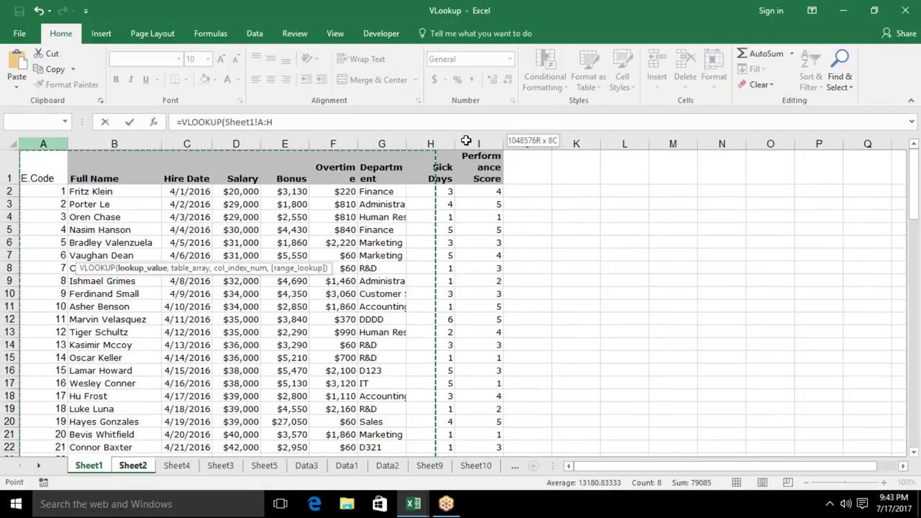
type(",{")
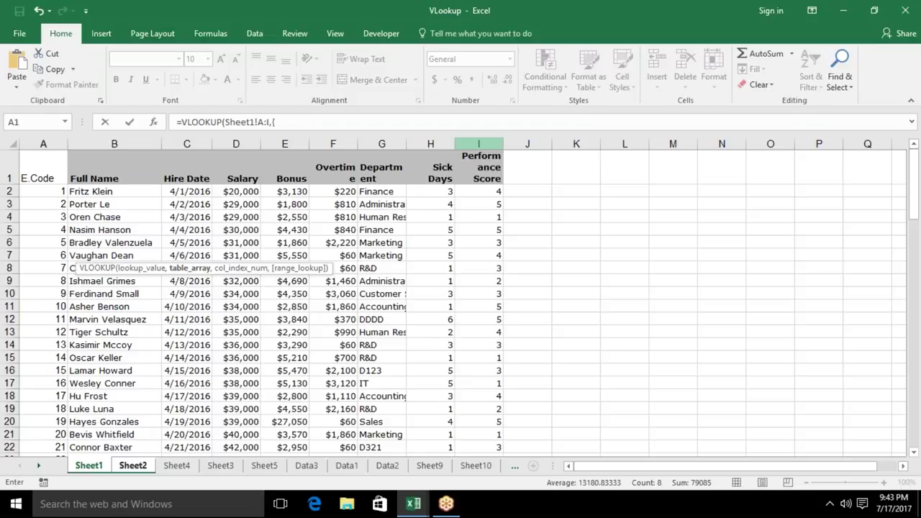
type("2,")
type("3,4,6,")
type("7,8,9}")
type(",0)")
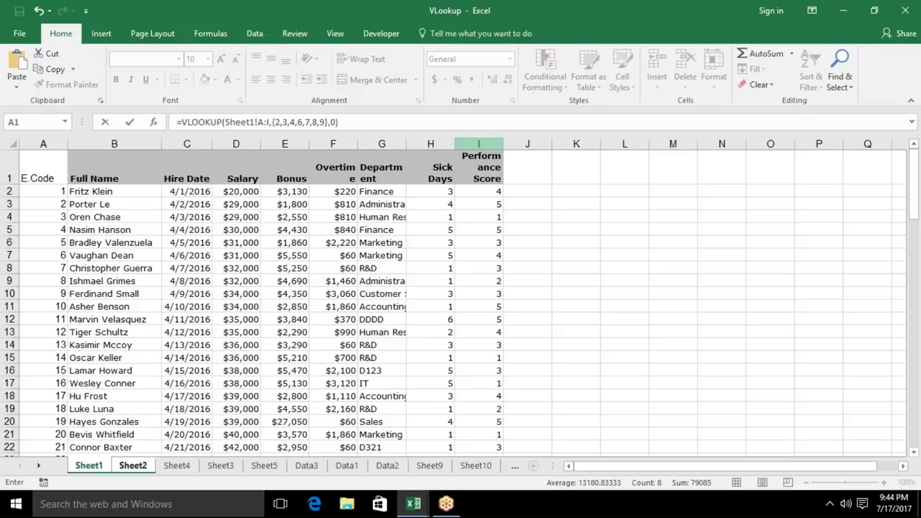
key("ctrl+shift+Return")
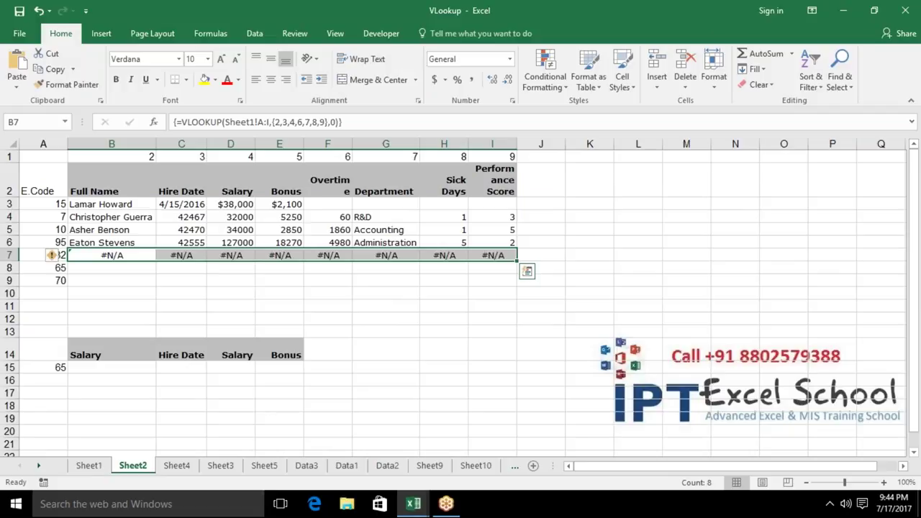
Insert A7 as the lookup value in the row 7 array VLOOKUP
left_click(232, 122)
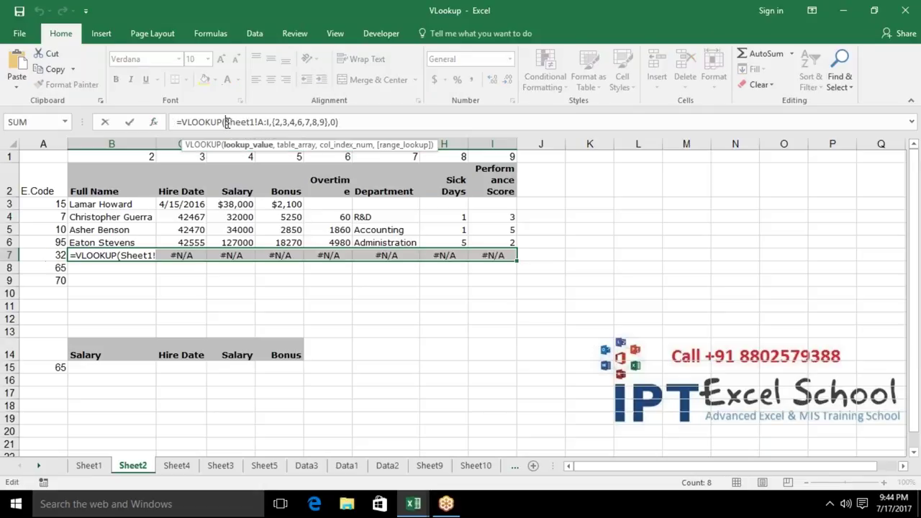
left_click(49, 254)
type(",")
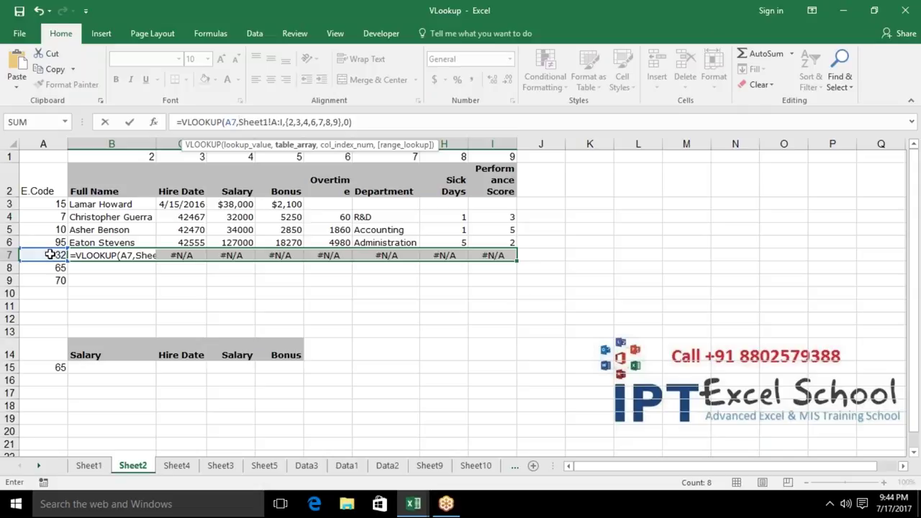
key("ctrl+shift+Return")
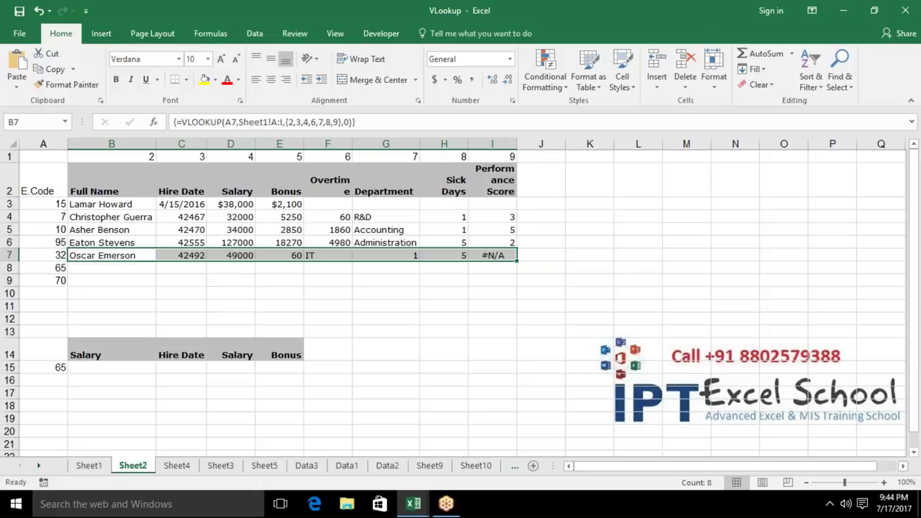
Add column 5 to the array constant, making it {2,3,4,5,6,7,8,9}
left_click(312, 123)
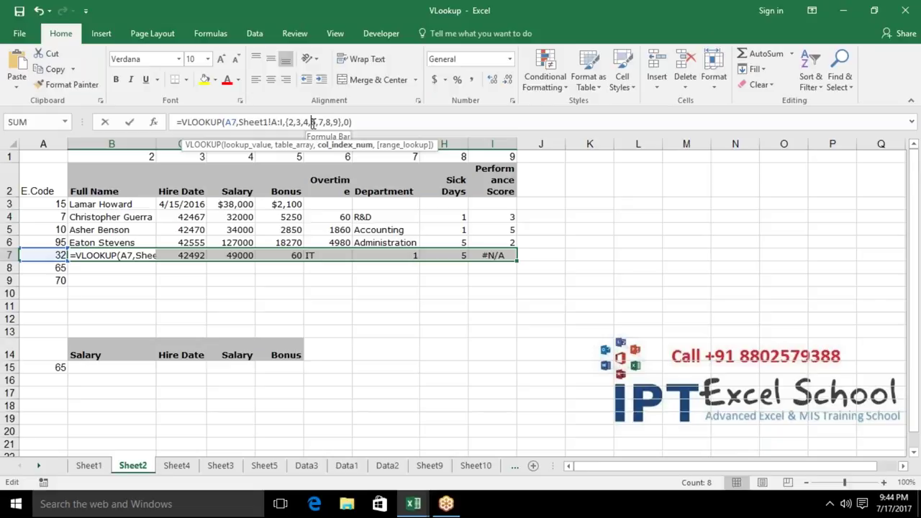
type("5,6,")
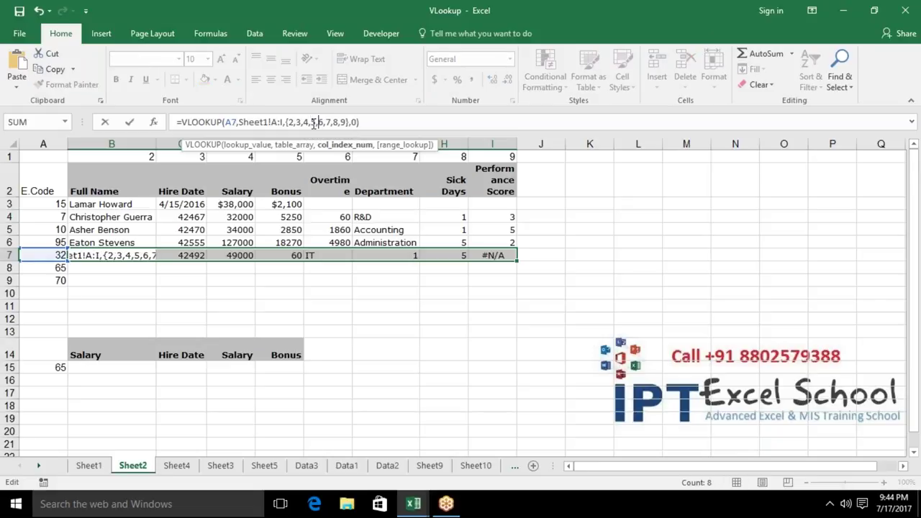
key("ctrl+shift+Return")
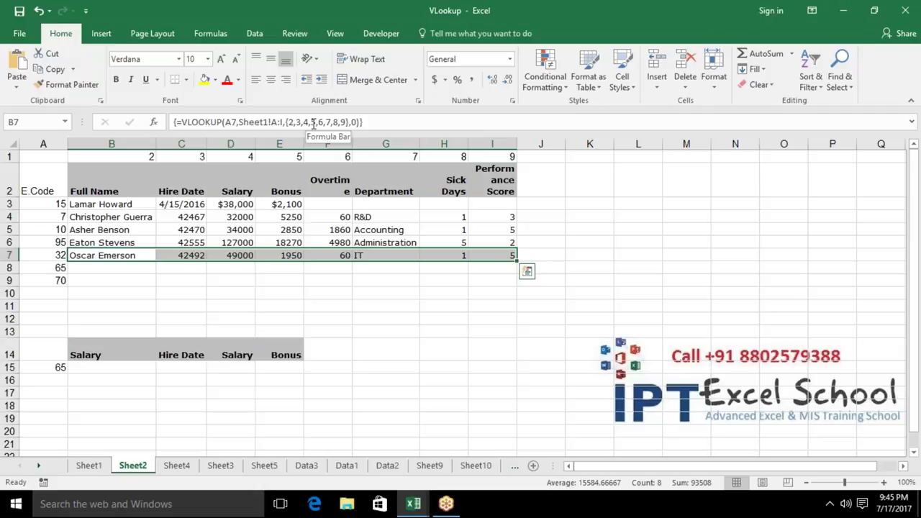
Type the helper numbers 1 to 5 across row 3 starting at K3
left_click(586, 200)
type("1")
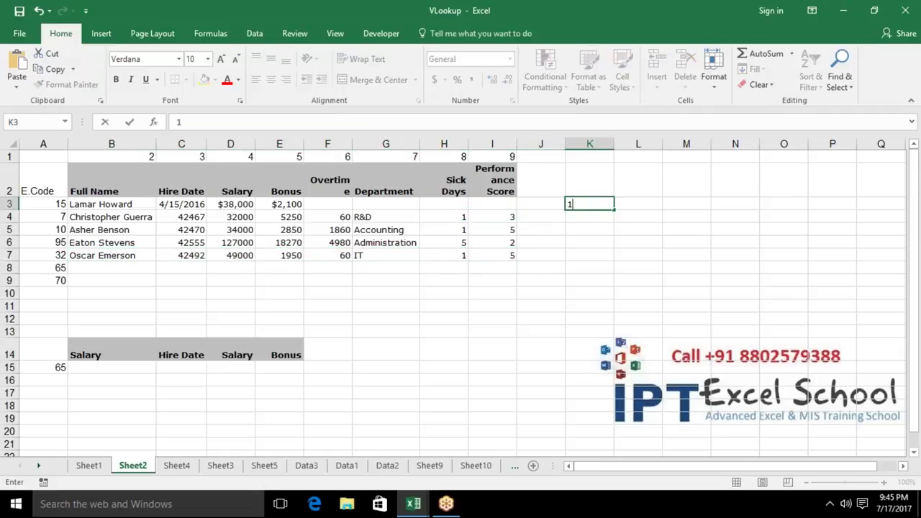
key("Tab")
type("2")
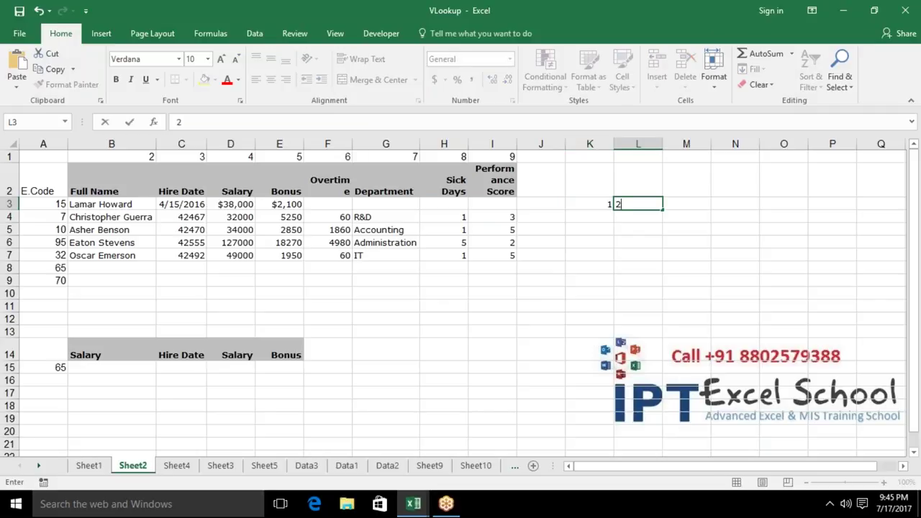
type("\t3\t4\t5")
key("Return")
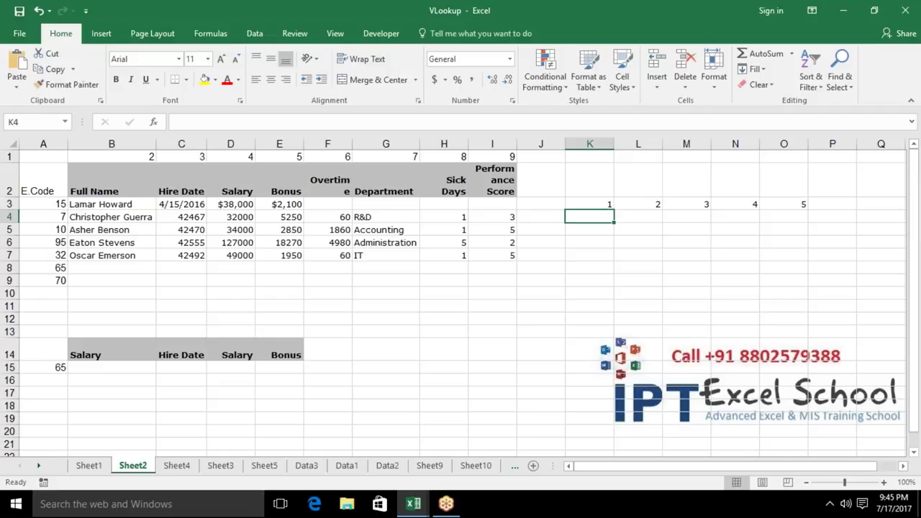
Array-enter the constant ={1,2,3,4,5} across K4:N4
left_click_drag(589, 217, 735, 217)
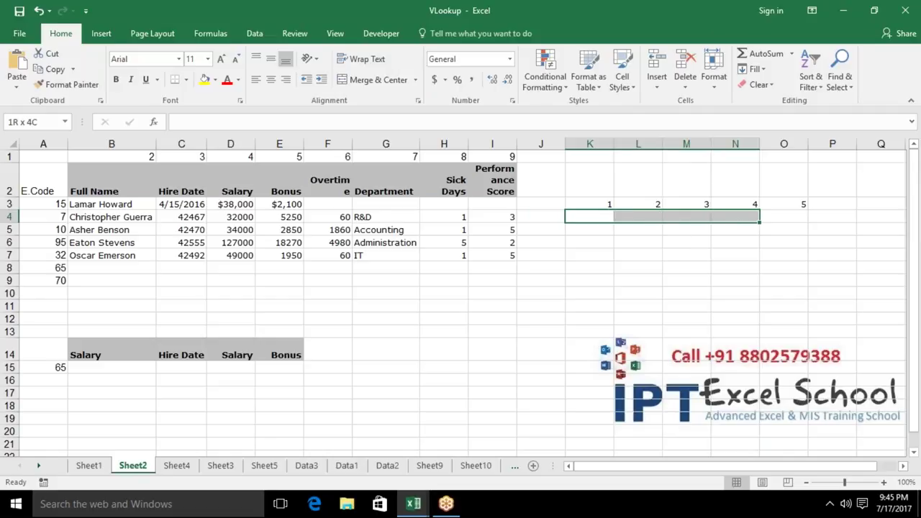
type("=")
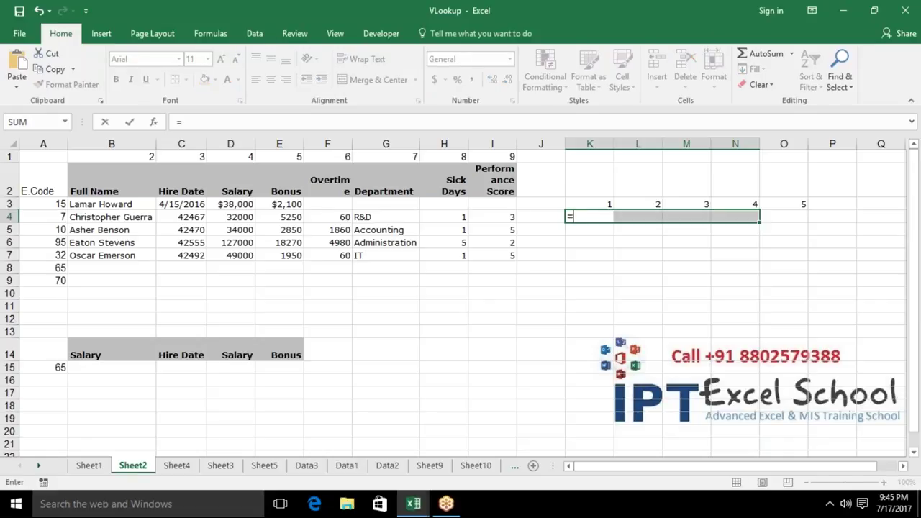
type("{1")
type(",2,3,4,")
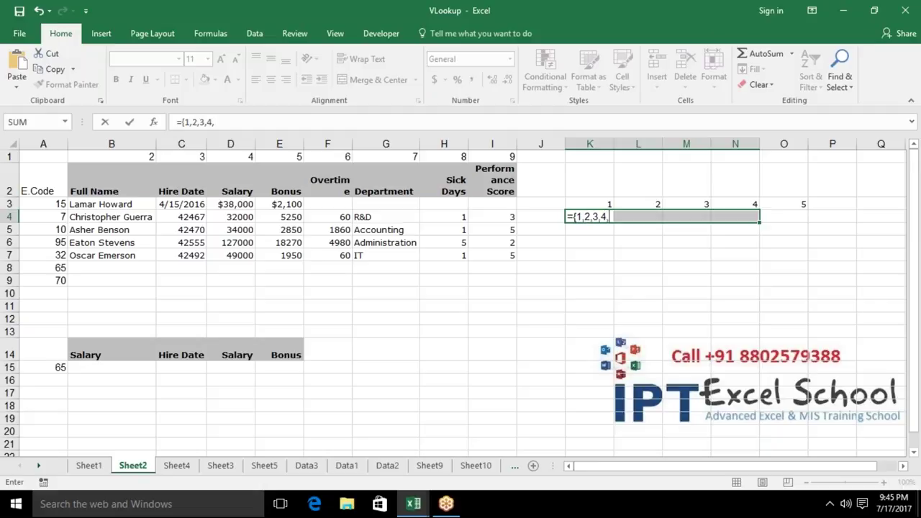
type("5")
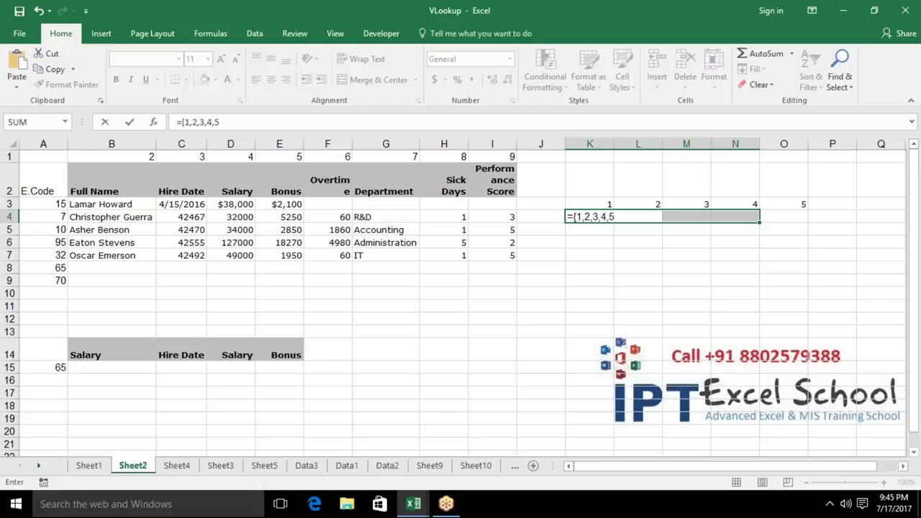
type("}")
key("ctrl+shift+Return")
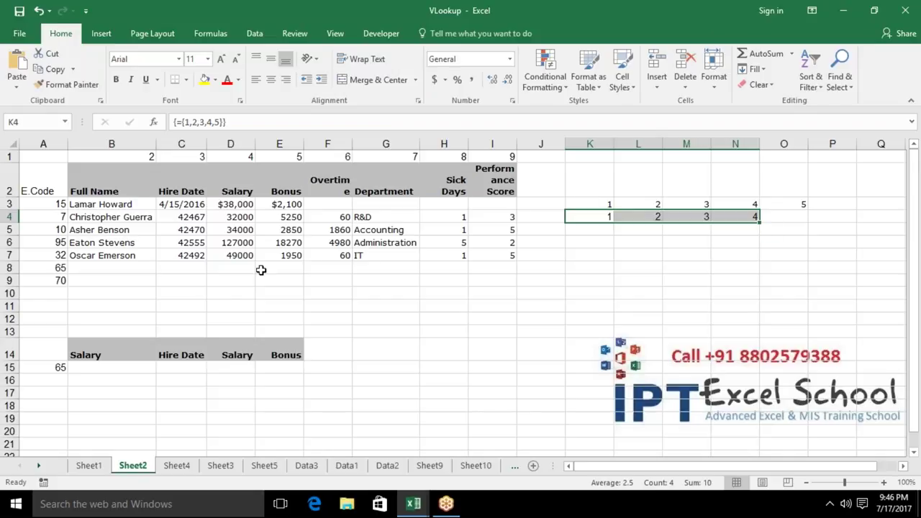
Array-enter =VLOOKUP(A8,Sheet1!A:I,{2,3,4,5,6,7,9},0) across B8:I8 for employee 65
left_click(200, 256)
left_click_drag(81, 268, 507, 268)
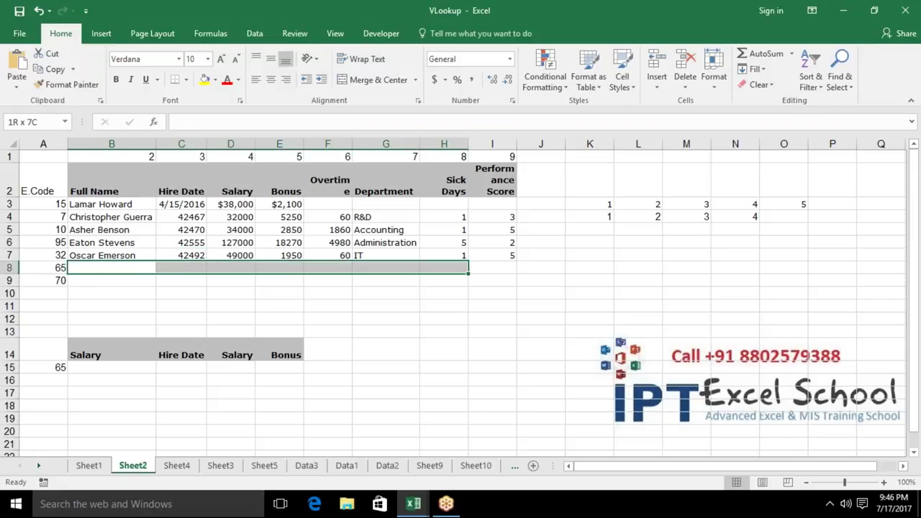
type("=vl")
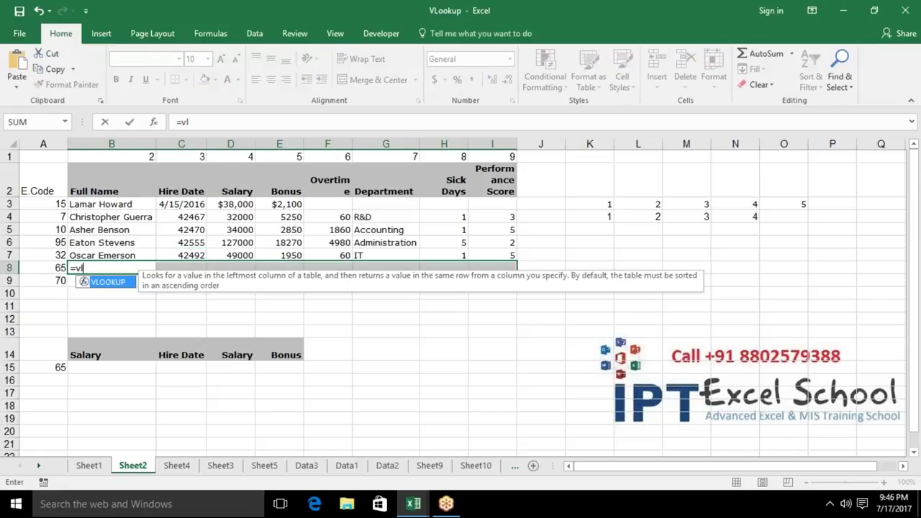
key("Tab")
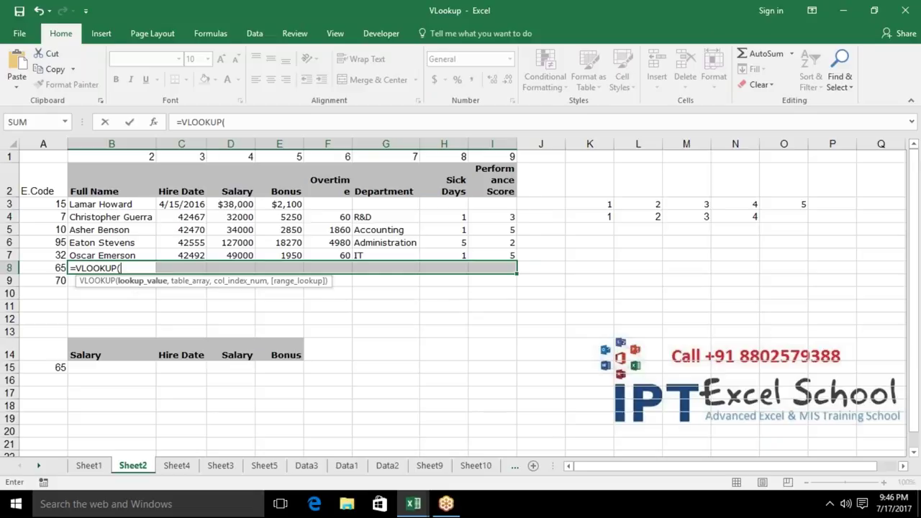
left_click(43, 267)
type(",")
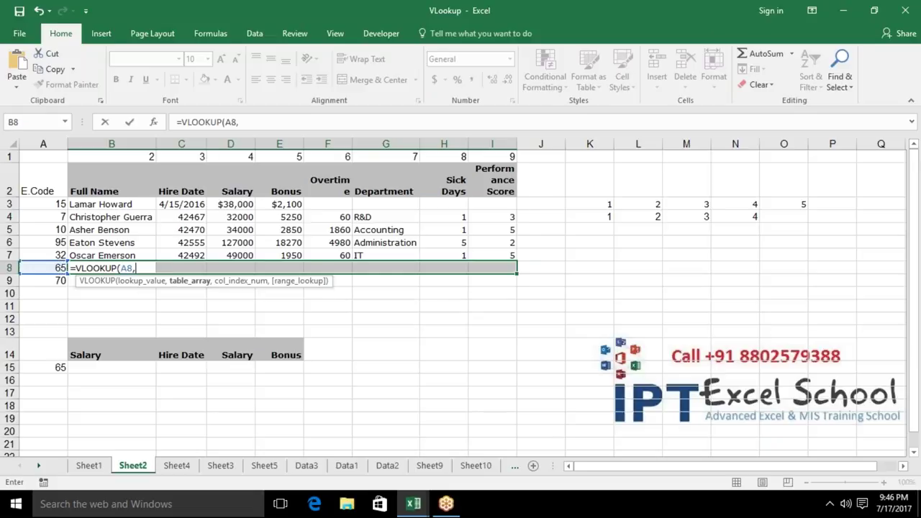
left_click(89, 466)
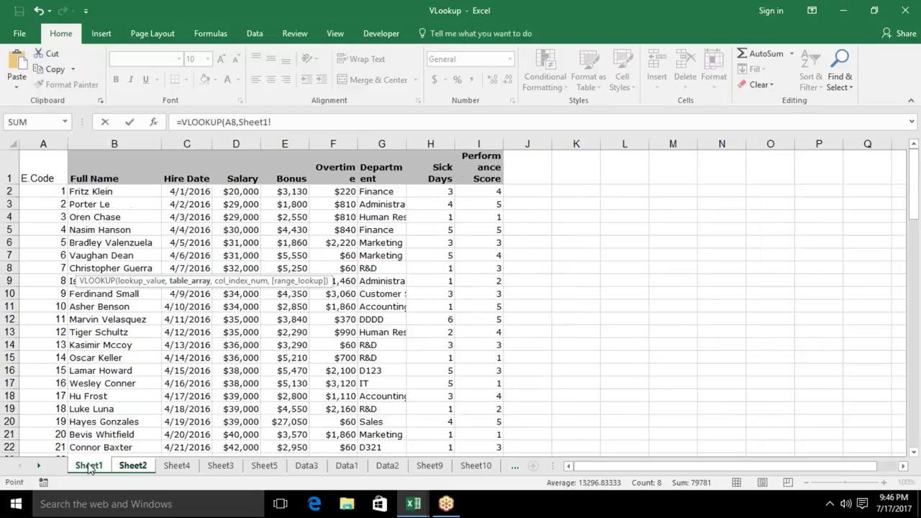
left_click_drag(43, 144, 478, 144)
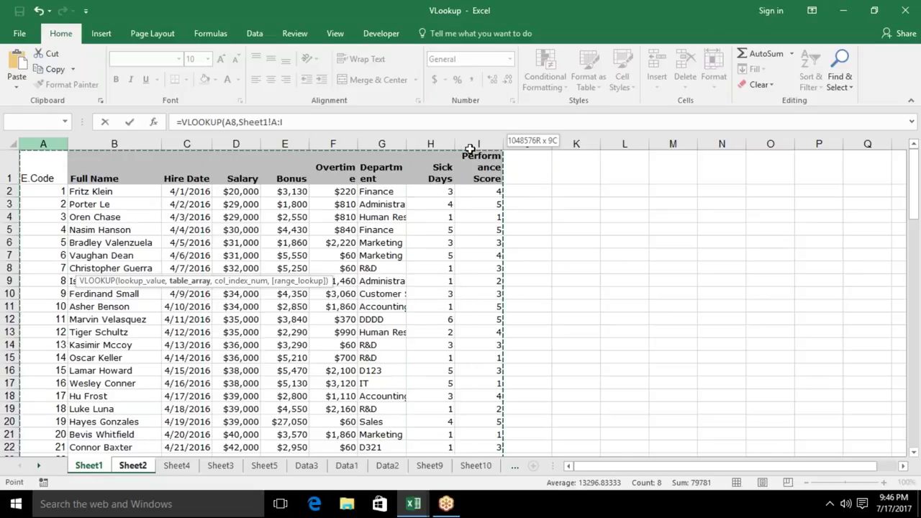
type(",{")
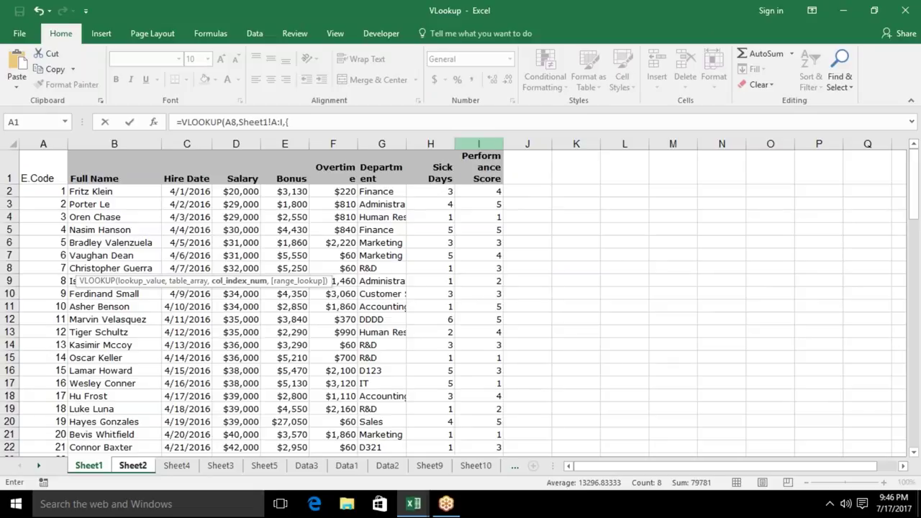
type("2,")
type("3,")
type("4,5,6,7,9}")
type(",0")
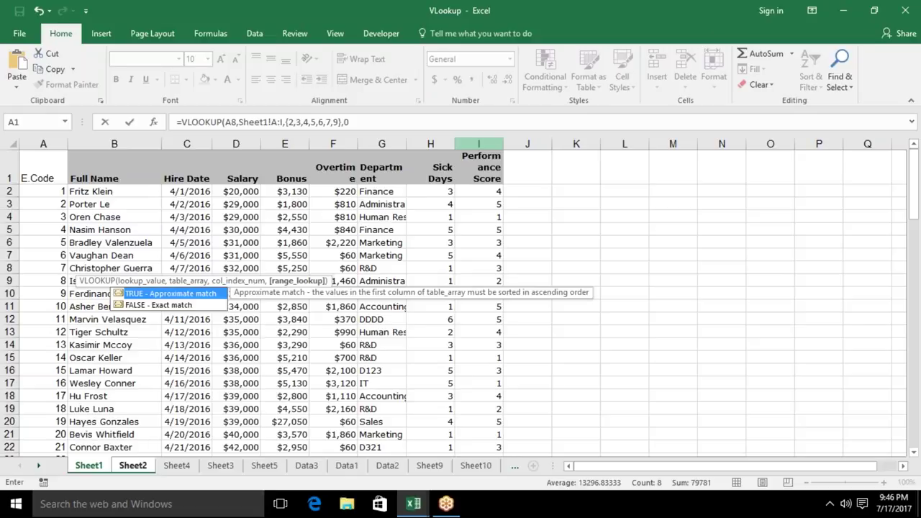
type(")")
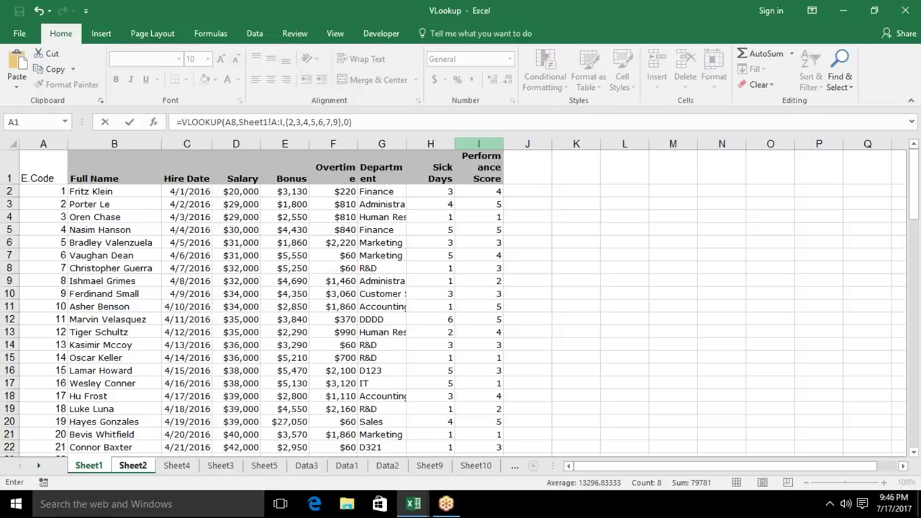
key("ctrl+shift+Return")
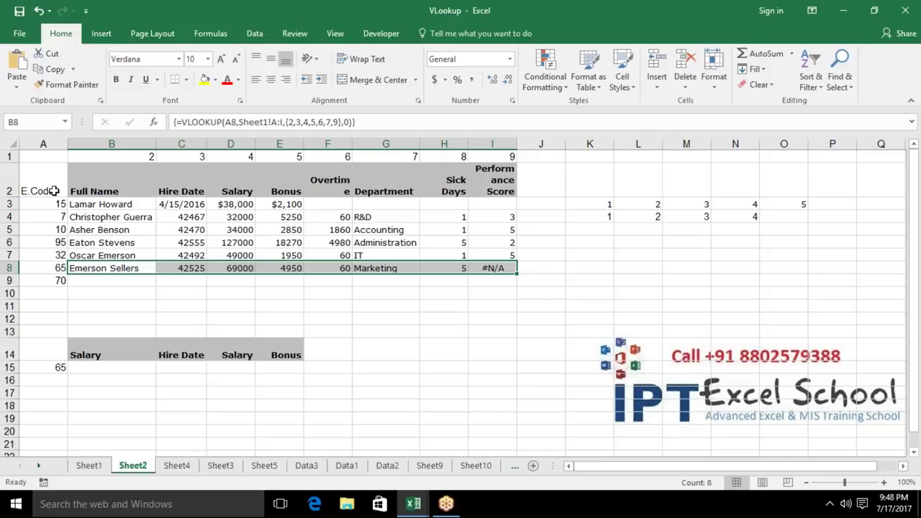
left_click_drag(54, 191, 473, 165)
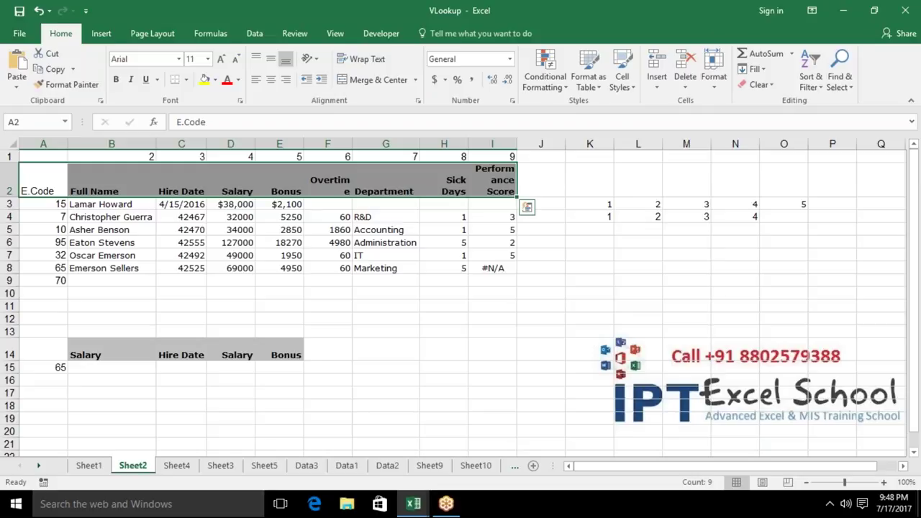
left_click(116, 346)
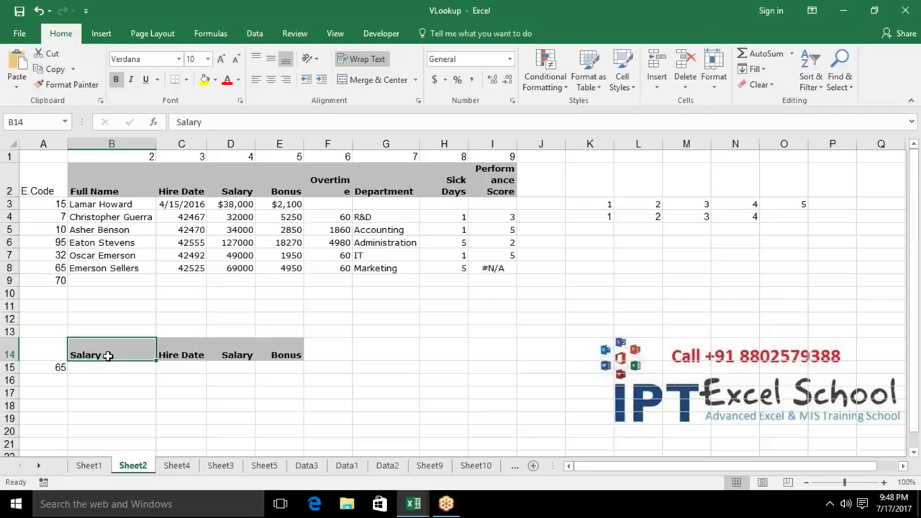
Enter =VLOOKUP(A15,Sheet1!A:I,4,0) in B15, returning the salary 69000
left_click(108, 366)
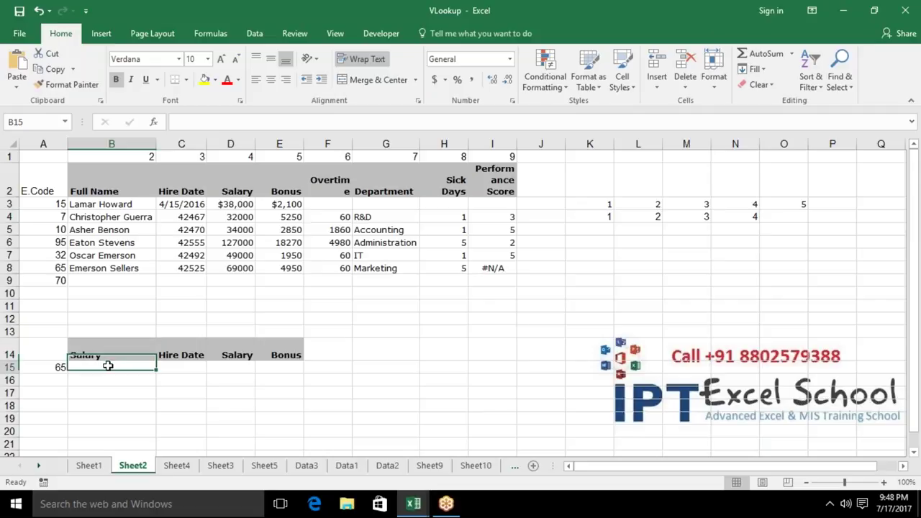
type("=vl")
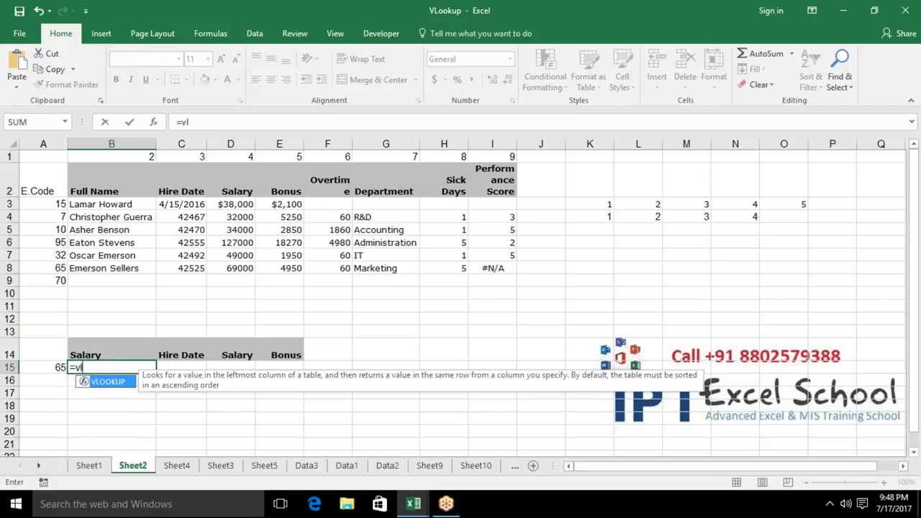
key("Tab")
left_click(43, 367)
type(",")
left_click(101, 466)
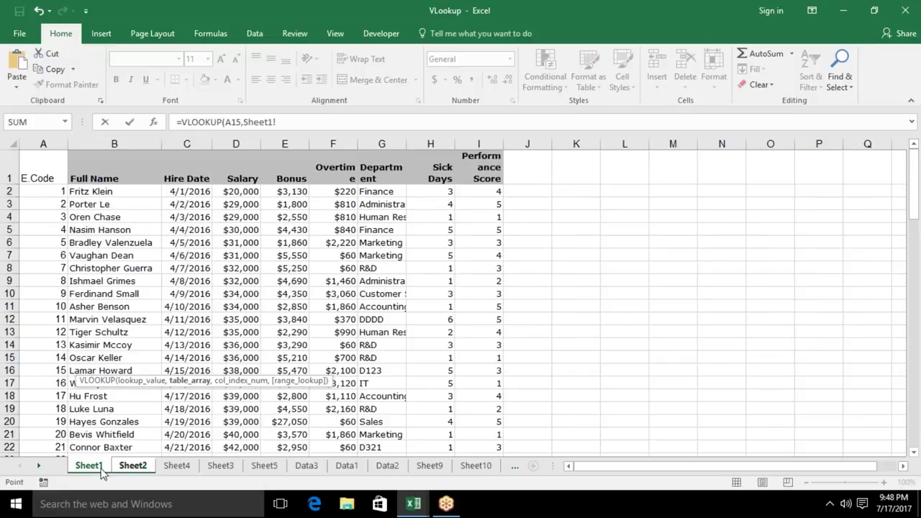
left_click_drag(57, 143, 342, 136)
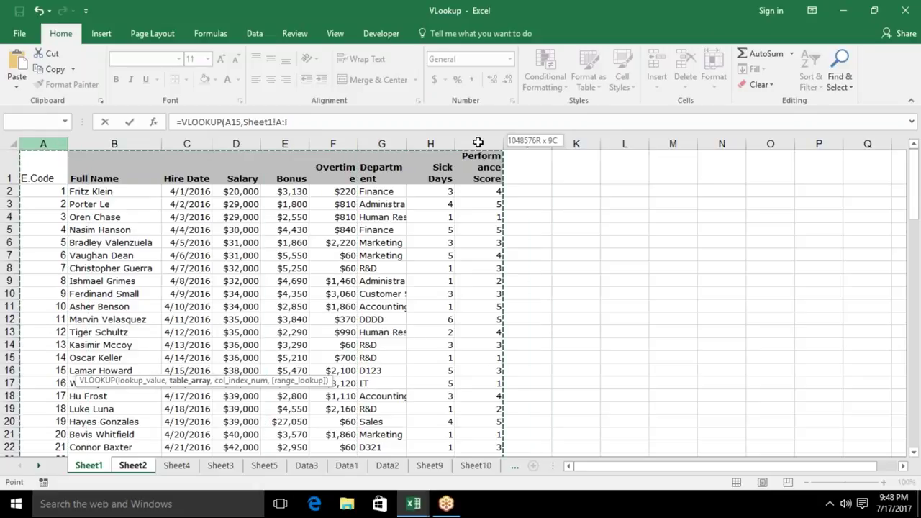
left_click_drag(342, 136, 479, 143)
type(",4")
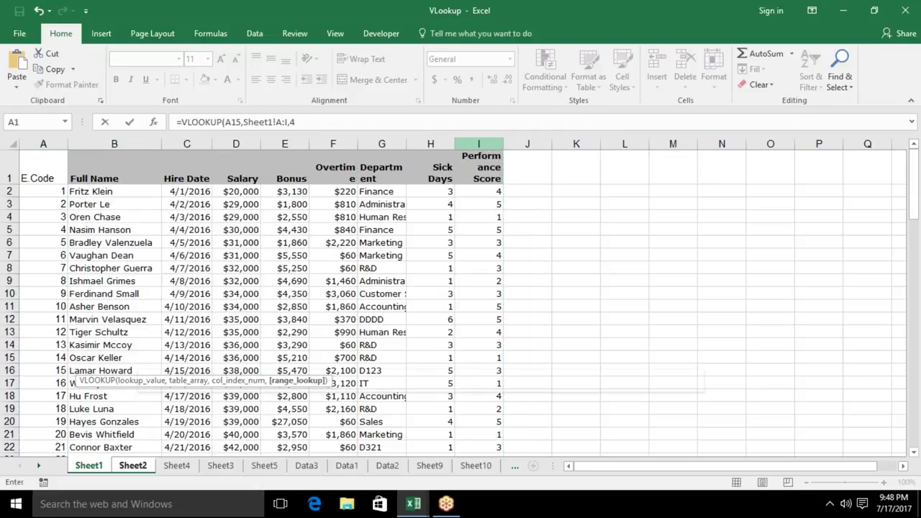
type(",0")
key("Return")
left_click(112, 367)
left_click(112, 355)
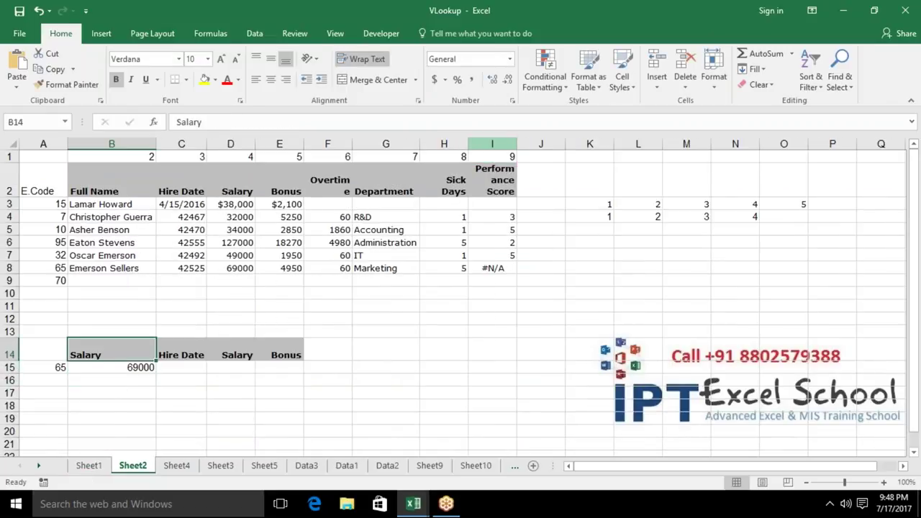
Rename the B14 header to Department
type("Sa")
key("BackSpace")
key("BackSpace")
type("Department")
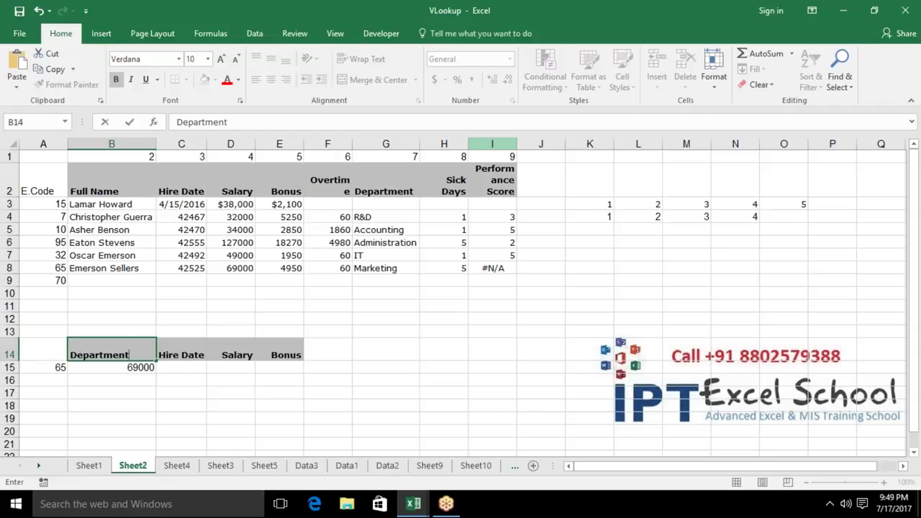
key("Return")
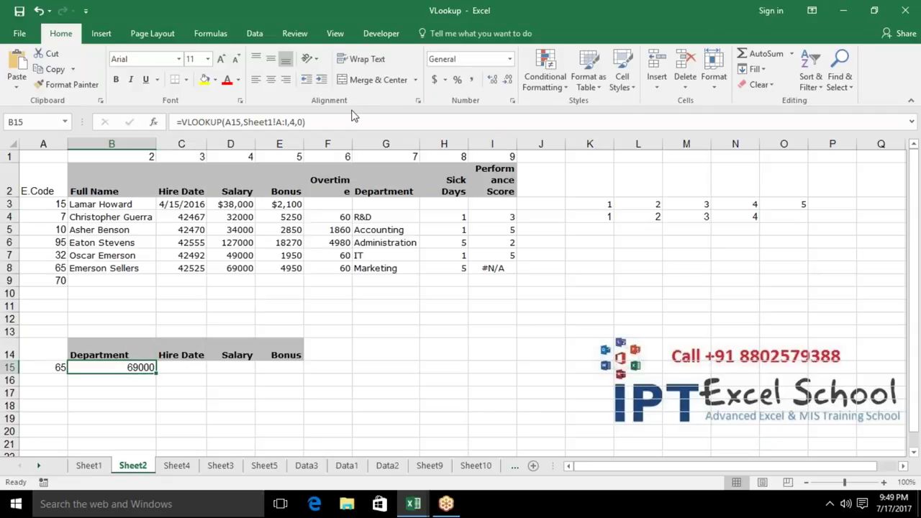
Change B15's VLOOKUP column index from 4 to 7 so it returns Marketing
left_click(296, 122)
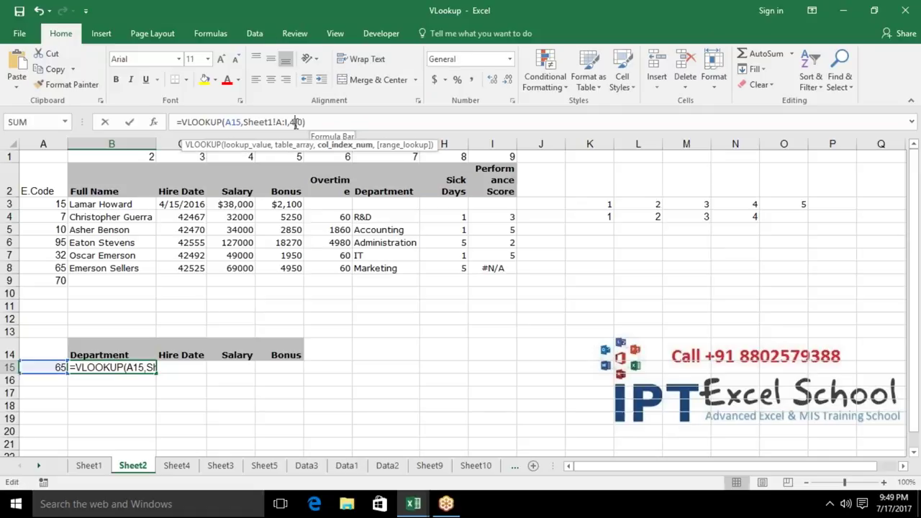
key("BackSpace")
type("7")
key("Return")
key("Up")
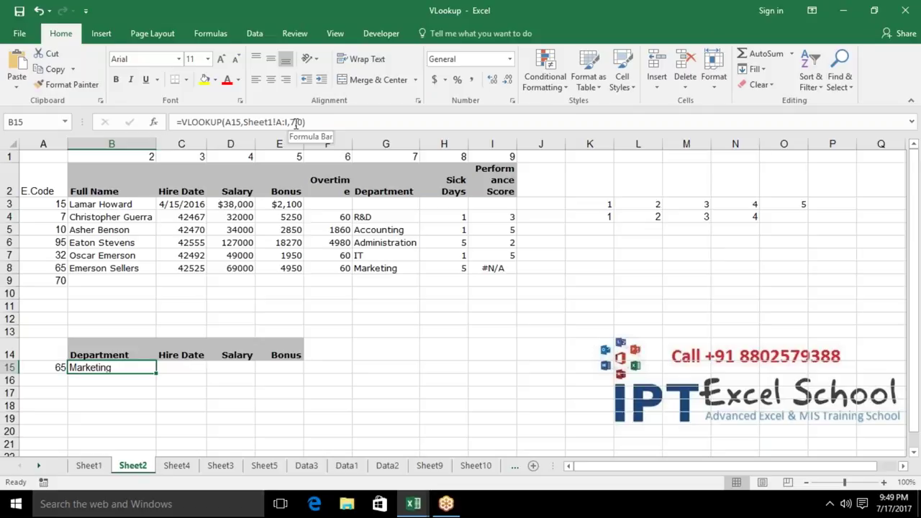
left_click(127, 330)
type("=")
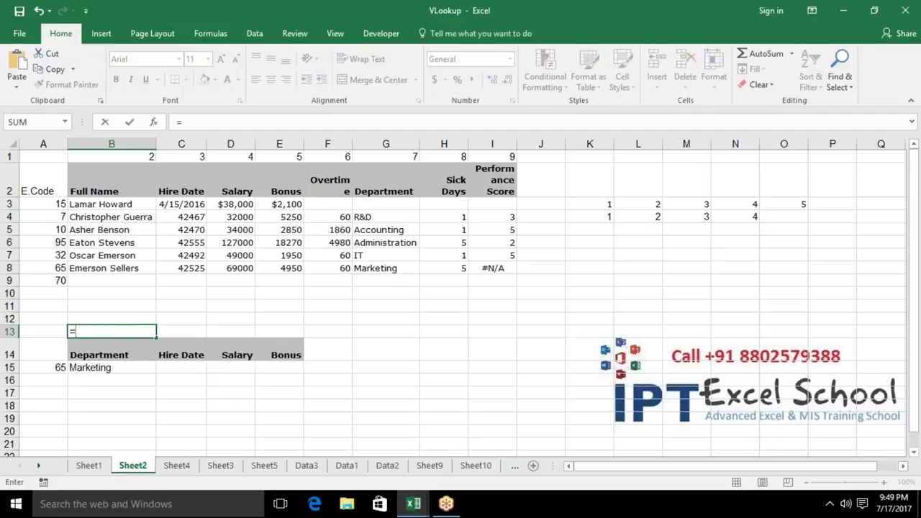
type("ma")
Complete =MATCH(B14,Sheet1!1:1,0) in B13, returning 7 for Department
key("Tab")
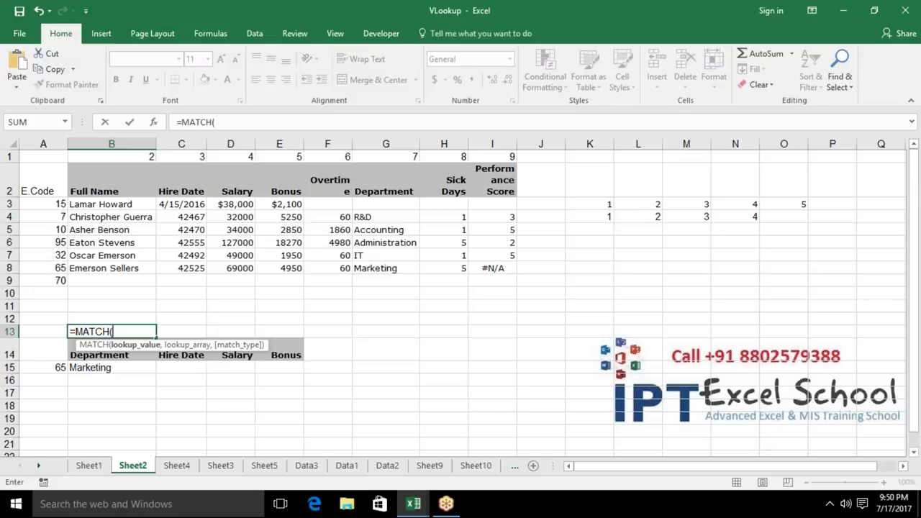
left_click(111, 355)
type(",")
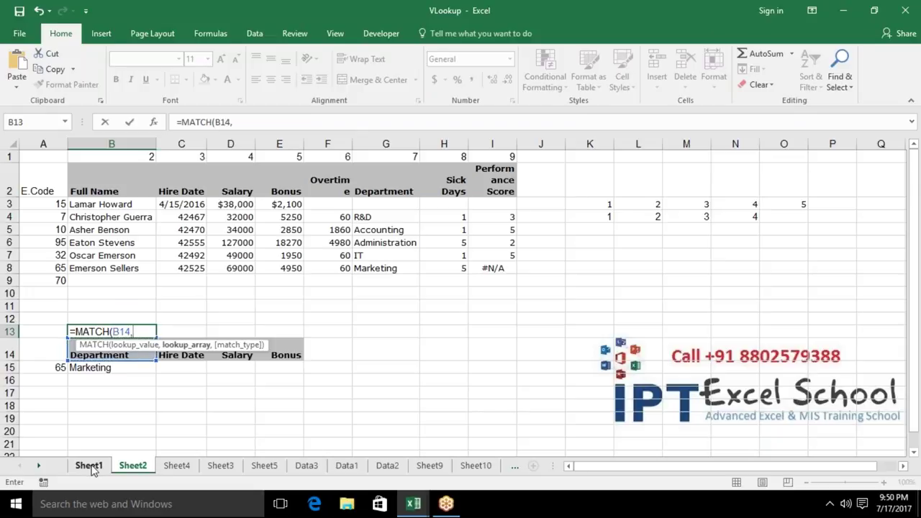
left_click(90, 467)
left_click(10, 177)
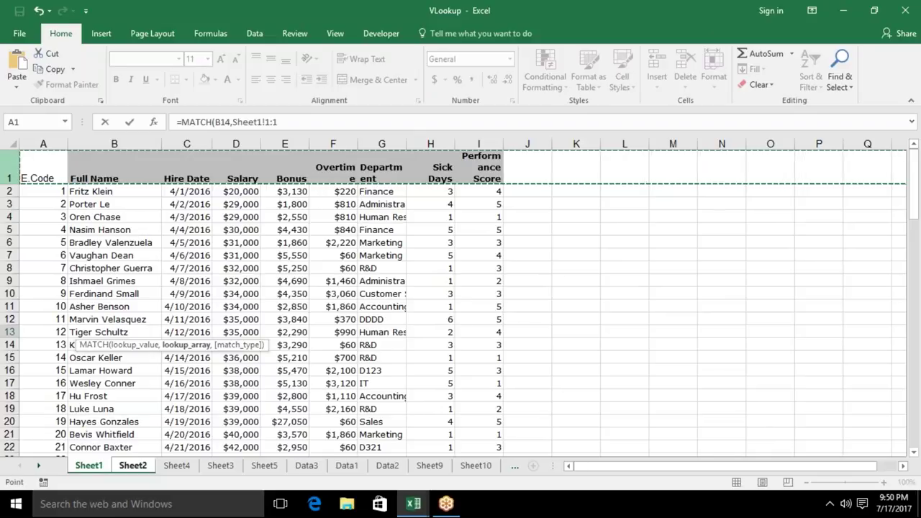
type(",")
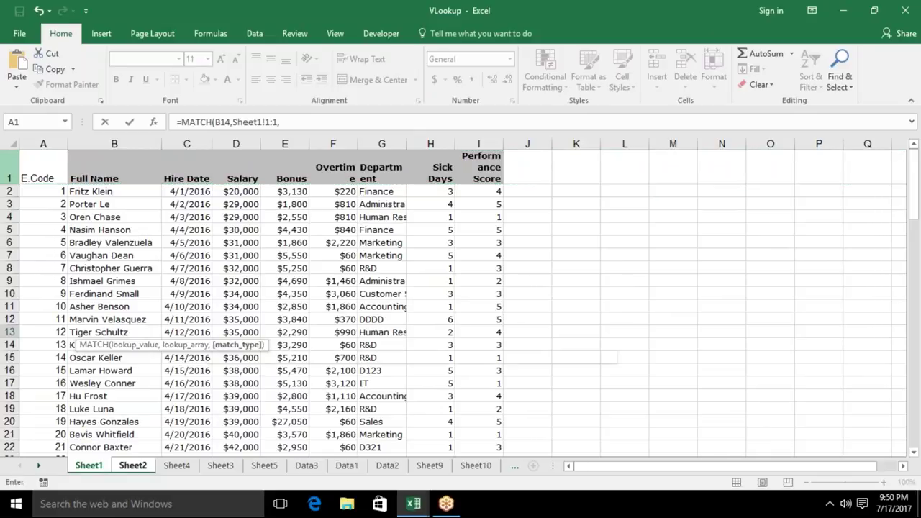
type("0")
key("ctrl+Return")
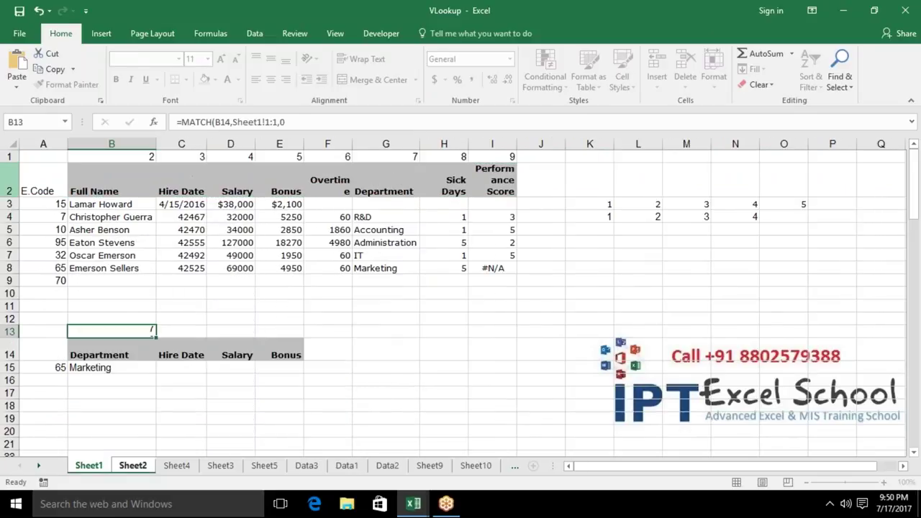
key("Down")
key("Down")
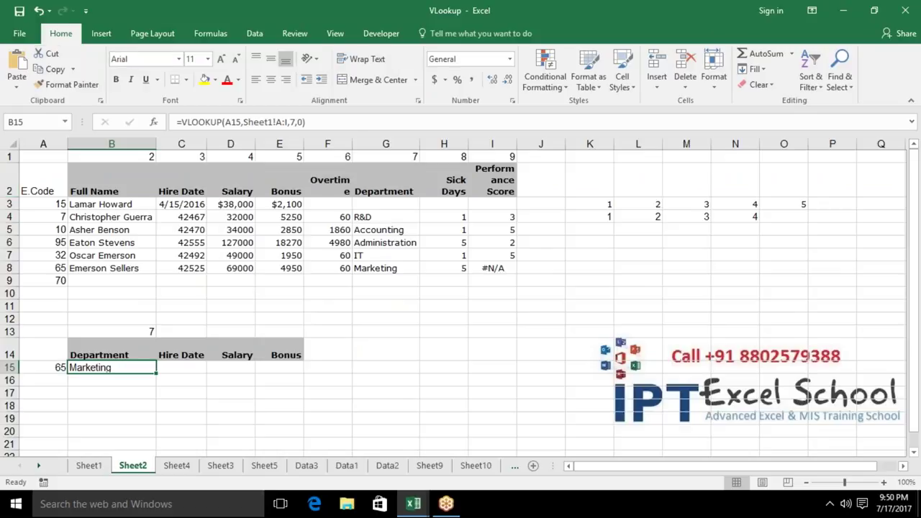
Replace B15's fixed column index 7 with a reference to B13
left_click(295, 122)
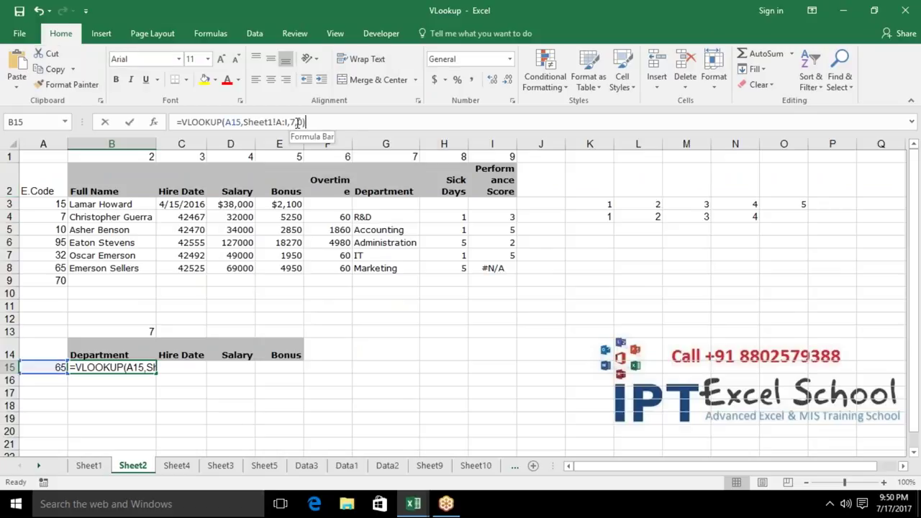
key("BackSpace")
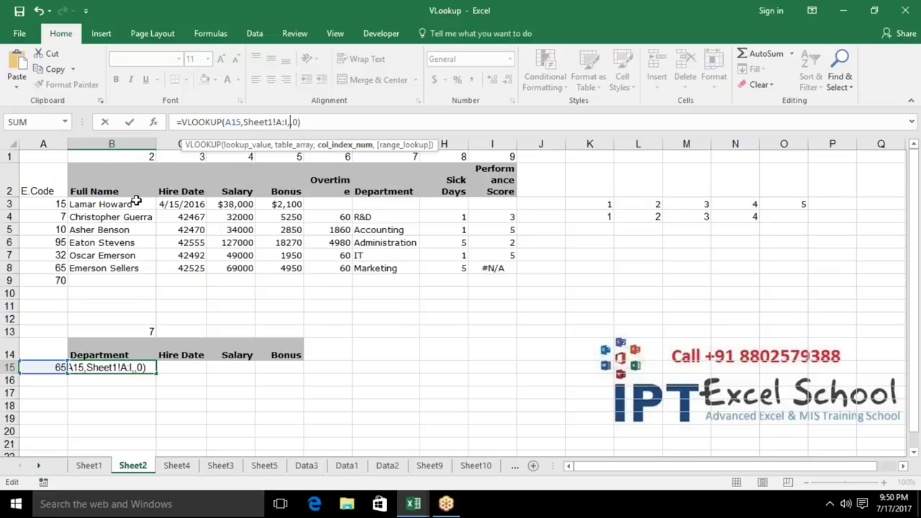
left_click(116, 349)
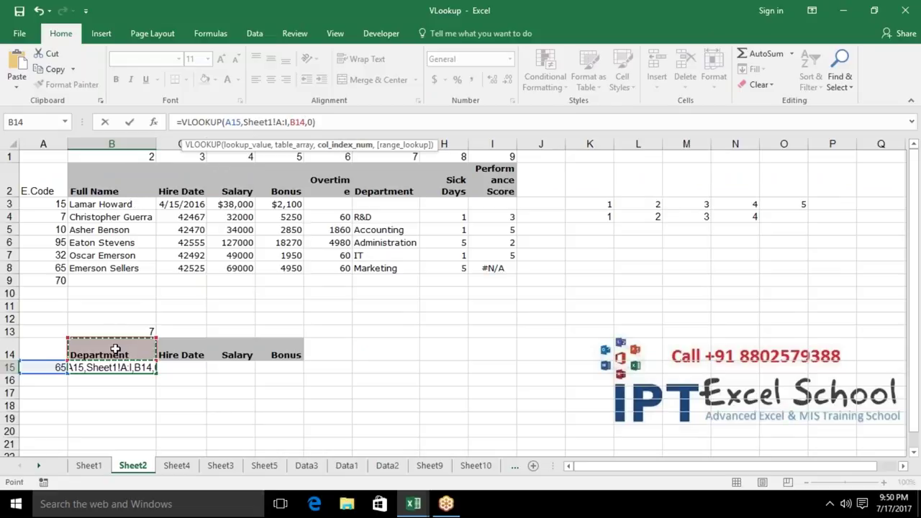
left_click(129, 331)
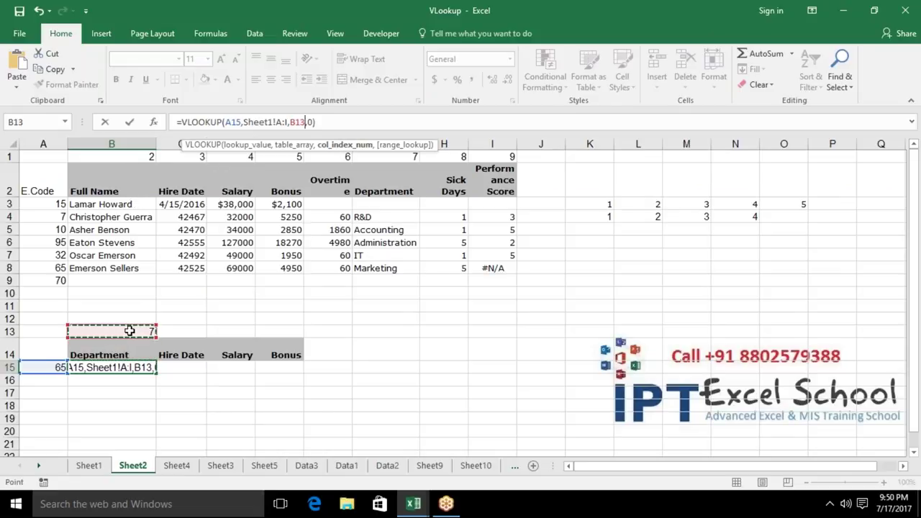
key("Return")
Change the B14 header to Salary so B15 shows 69000
key("Up")
key("Up")
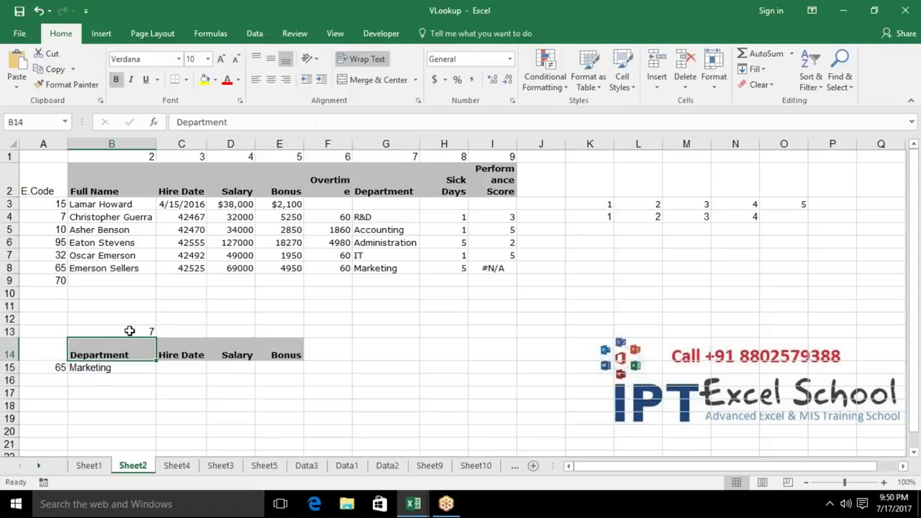
type("Sa")
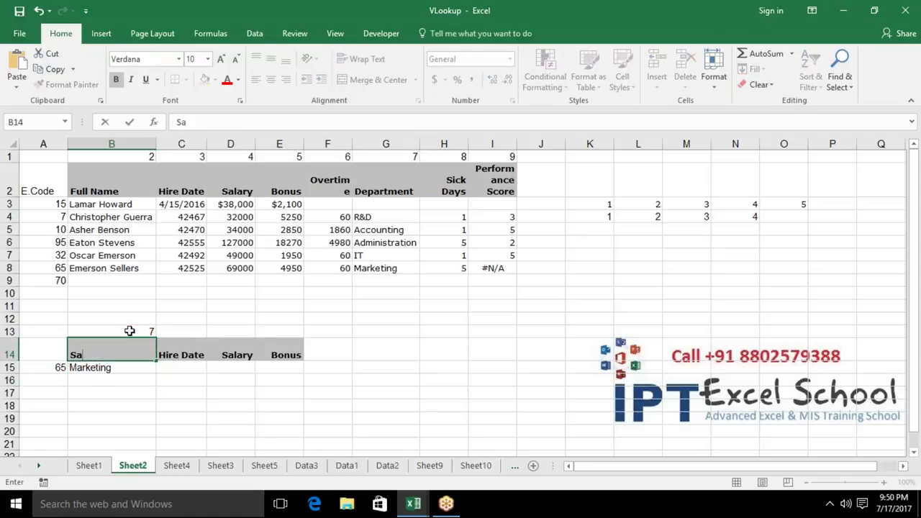
type("lary")
key("Return")
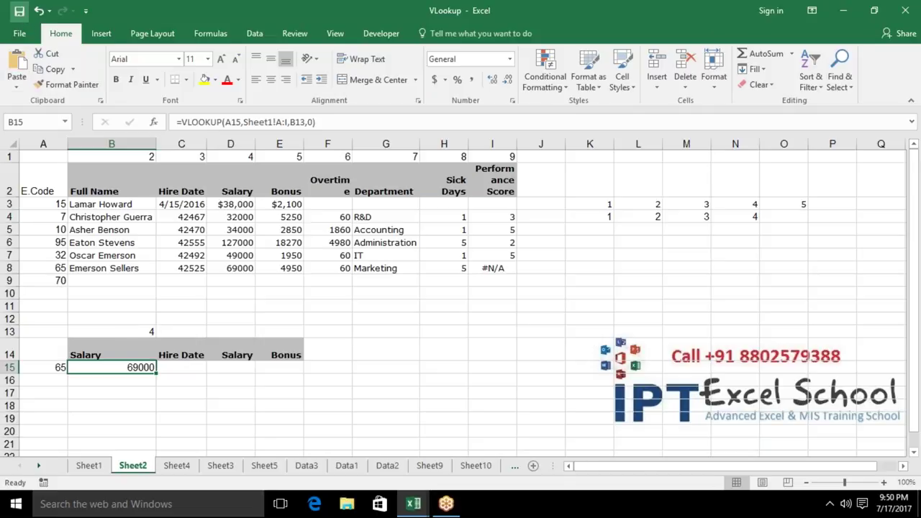
Check VLookup in Excel's recent workbooks list, then hide Excel to reveal the desktop
left_click(19, 34)
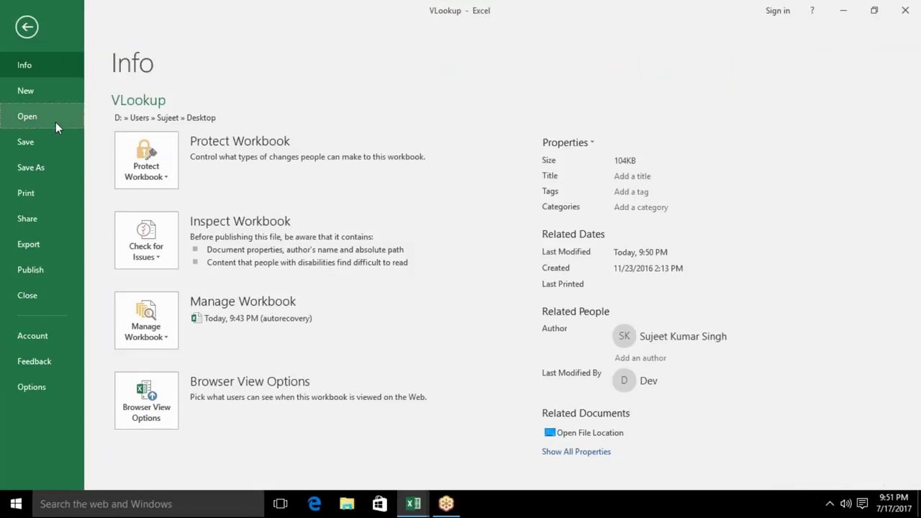
left_click(55, 122)
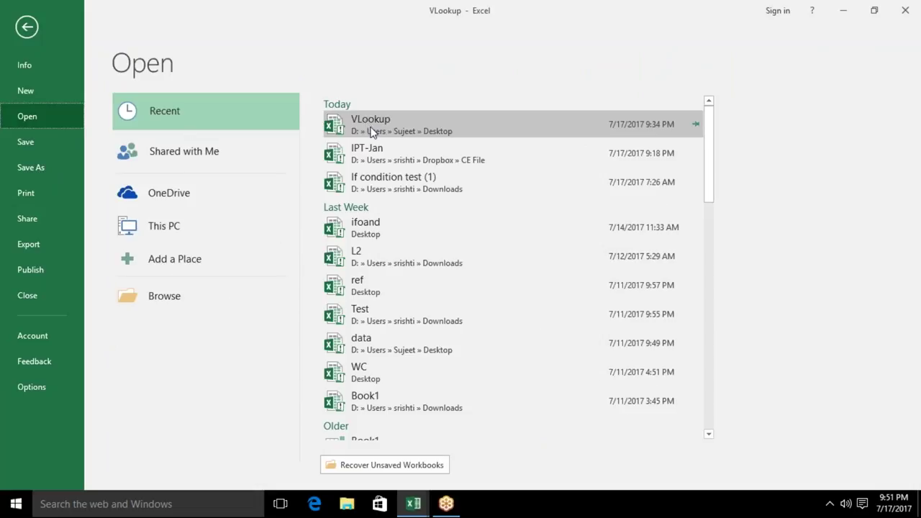
right_click(372, 132)
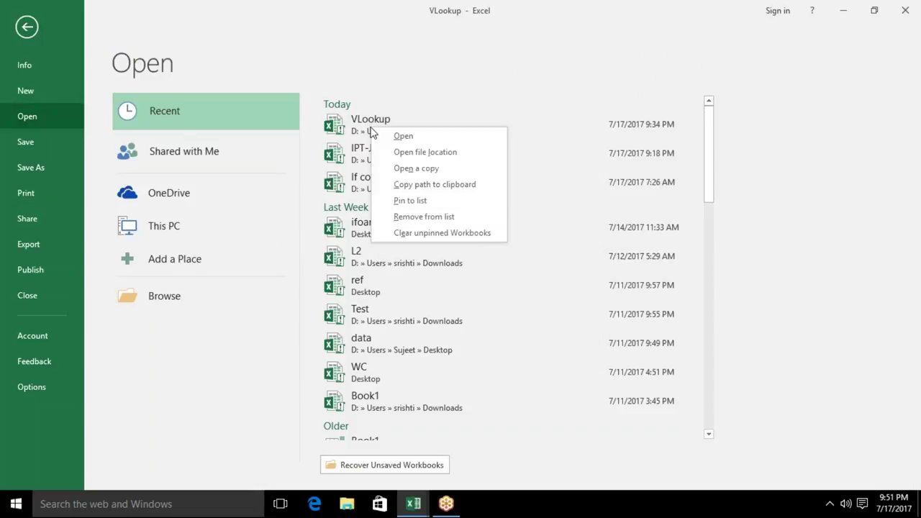
left_click(438, 187)
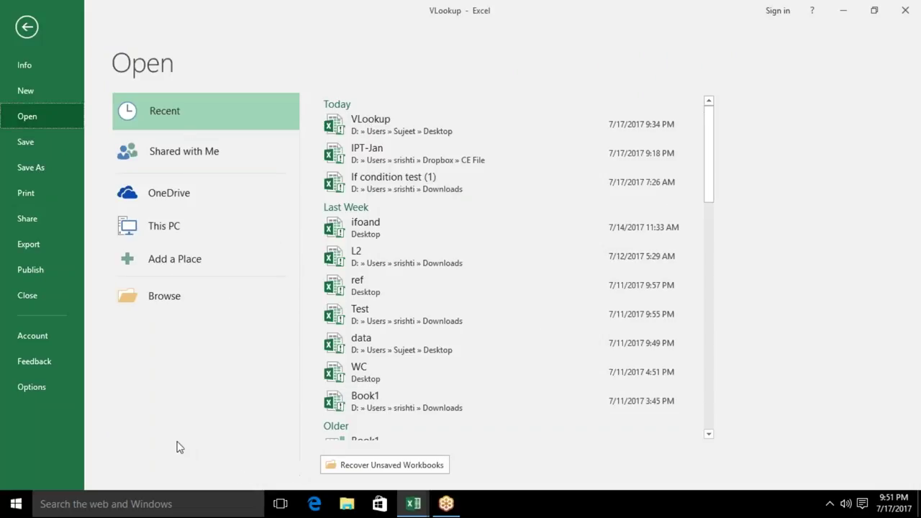
key("super+d")
left_click(325, 47)
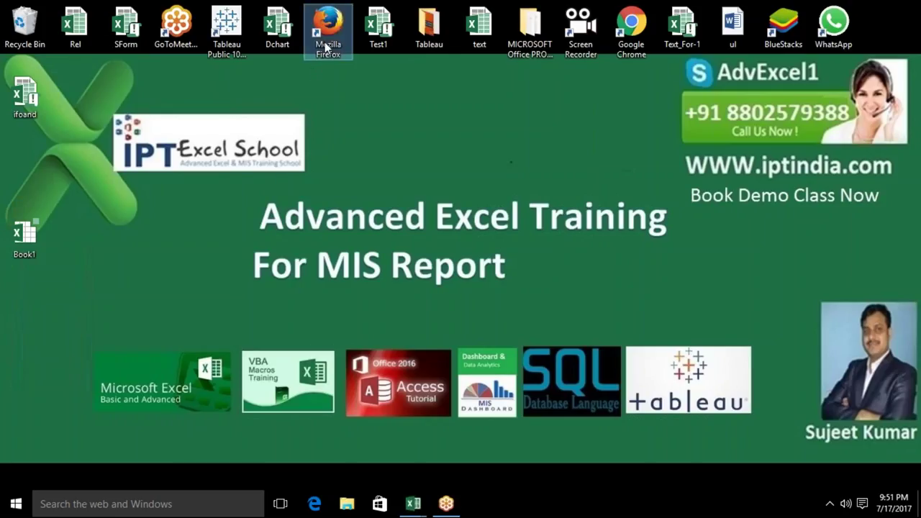
Launch Firefox, decline the default-browser prompt, and load gmail.com
double_click(326, 47)
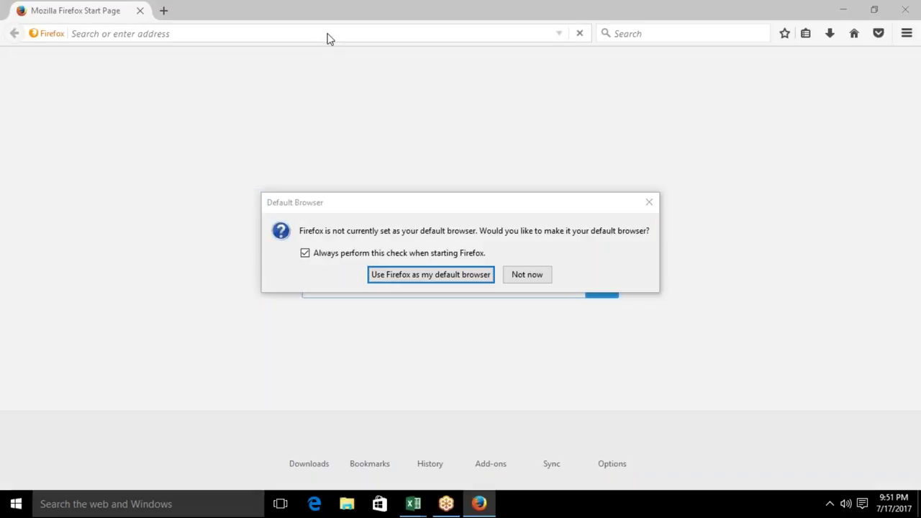
left_click(527, 276)
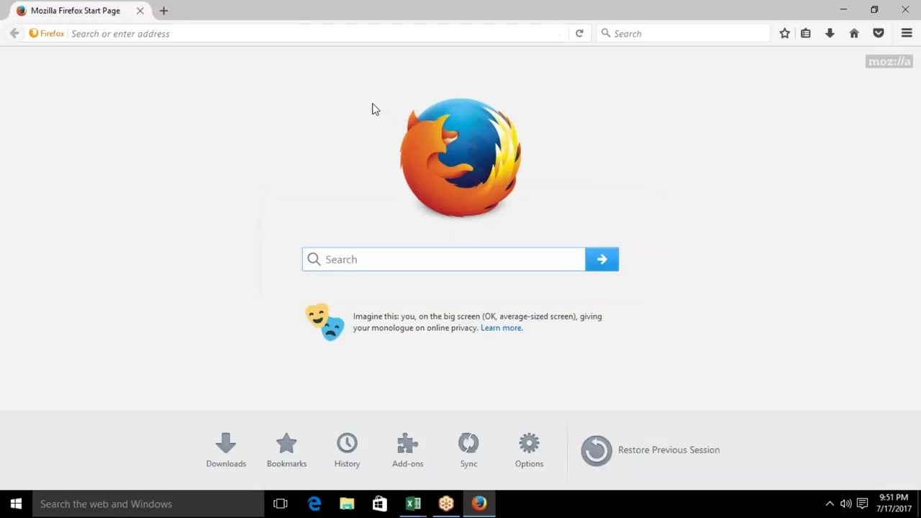
type("p")
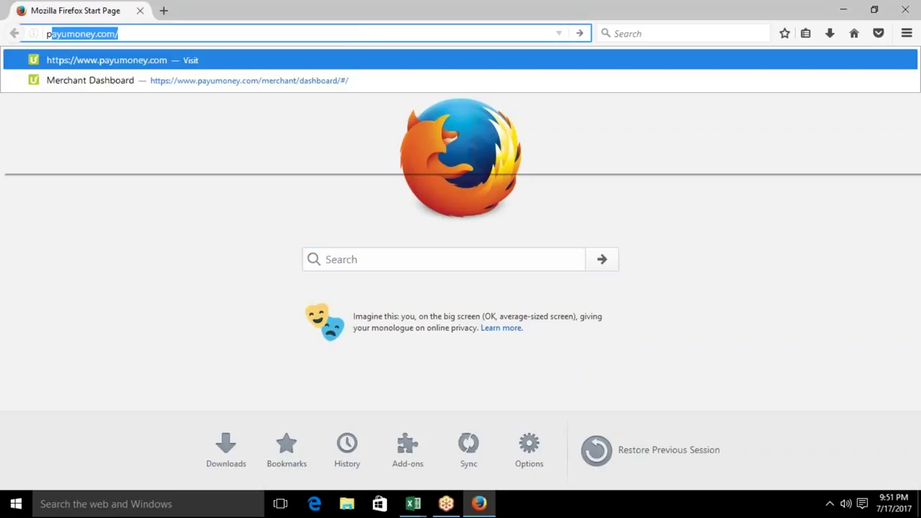
key("BackSpace")
key("BackSpace")
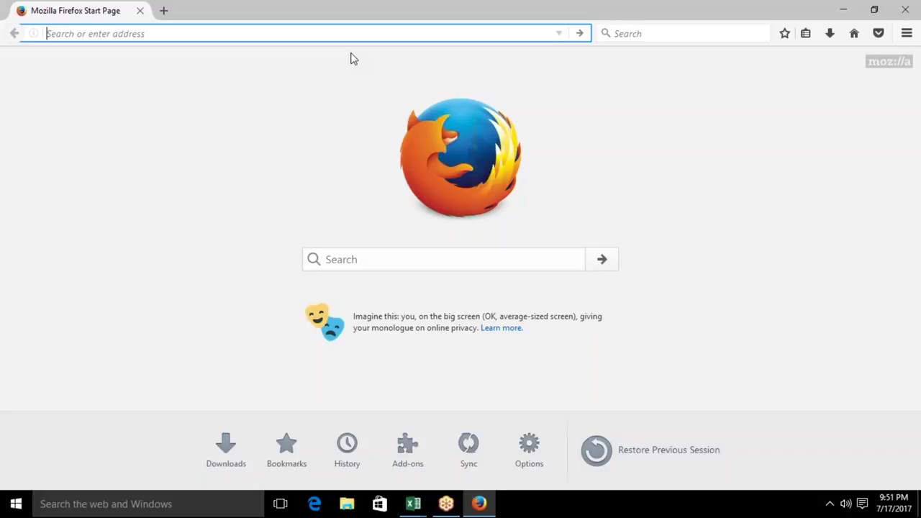
type("g")
key("Down")
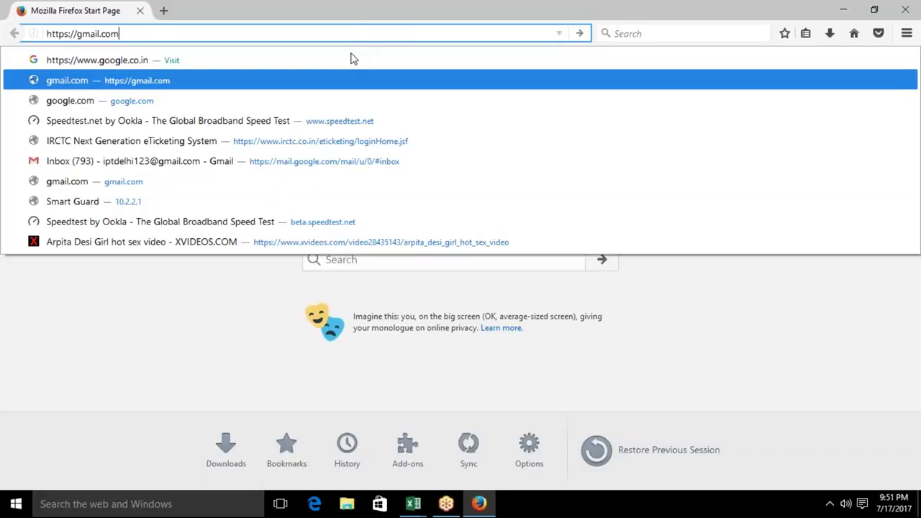
key("Return")
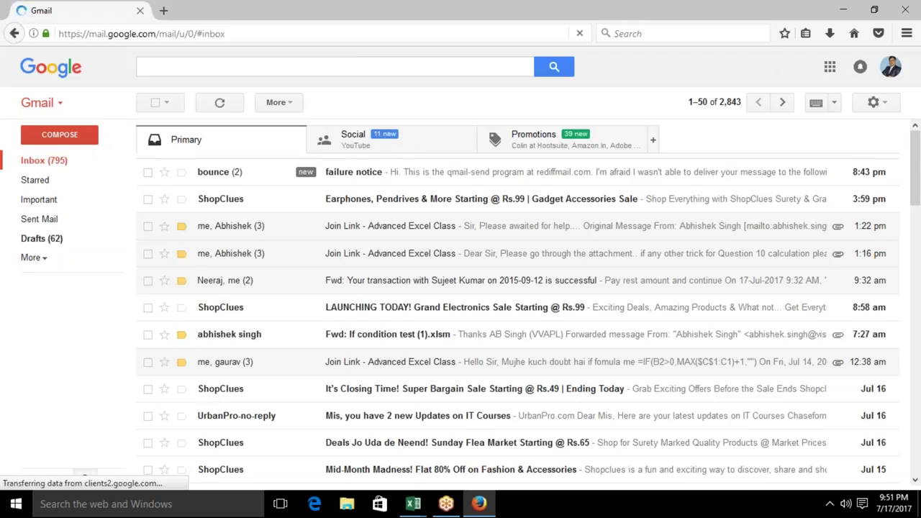
Open the 'Join Link - Advanced Excel Class' conversation from Sent Mail and reply to all
left_click(54, 220)
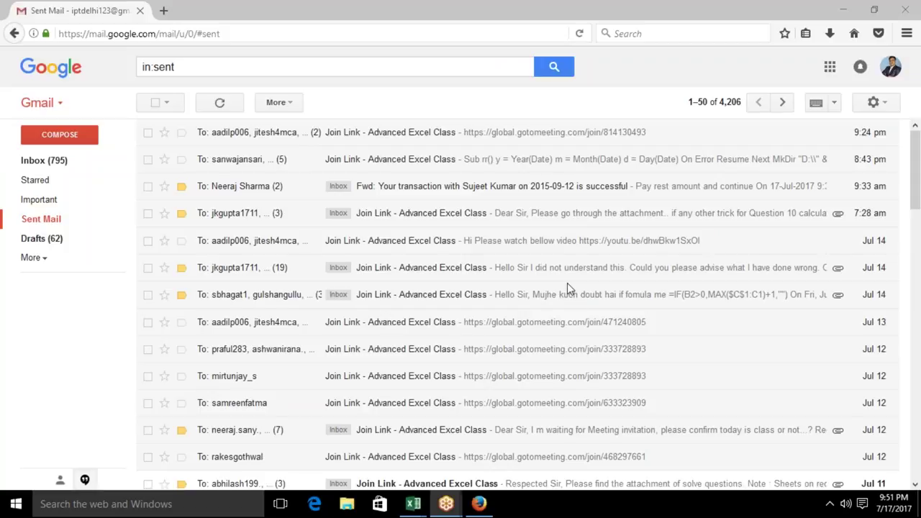
left_click(425, 144)
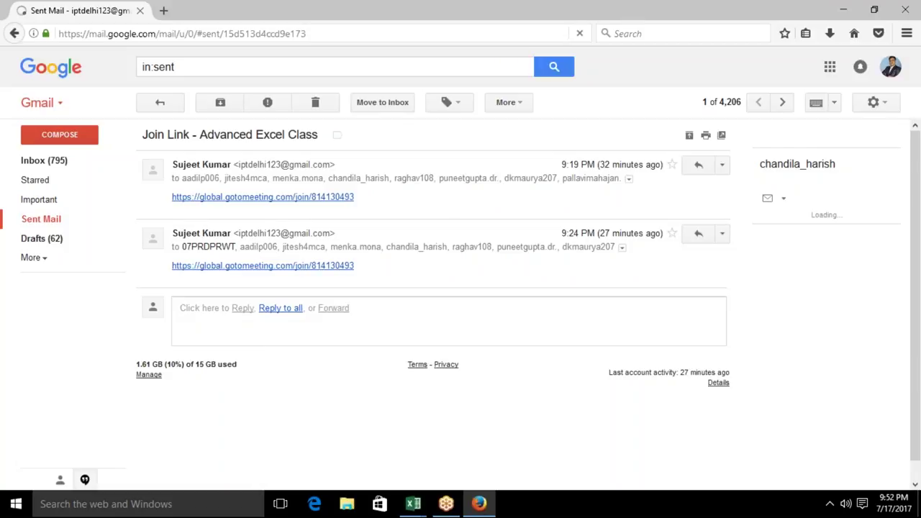
left_click(280, 308)
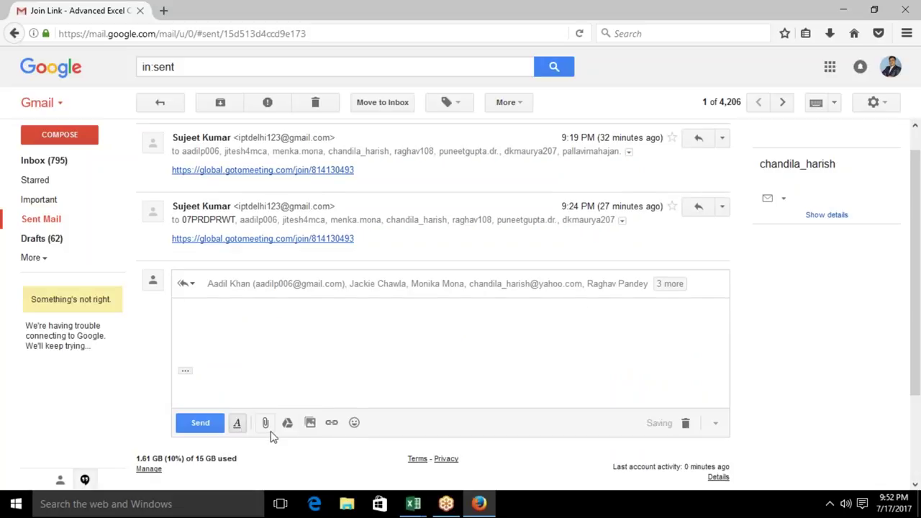
Attach VLookup.xlsm to the reply-all draft using its pasted file path
left_click(265, 422)
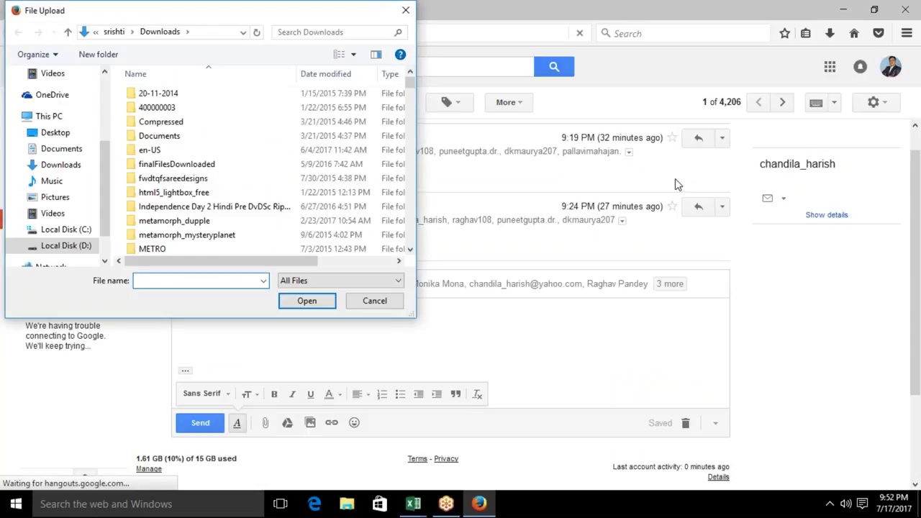
key("ctrl+v")
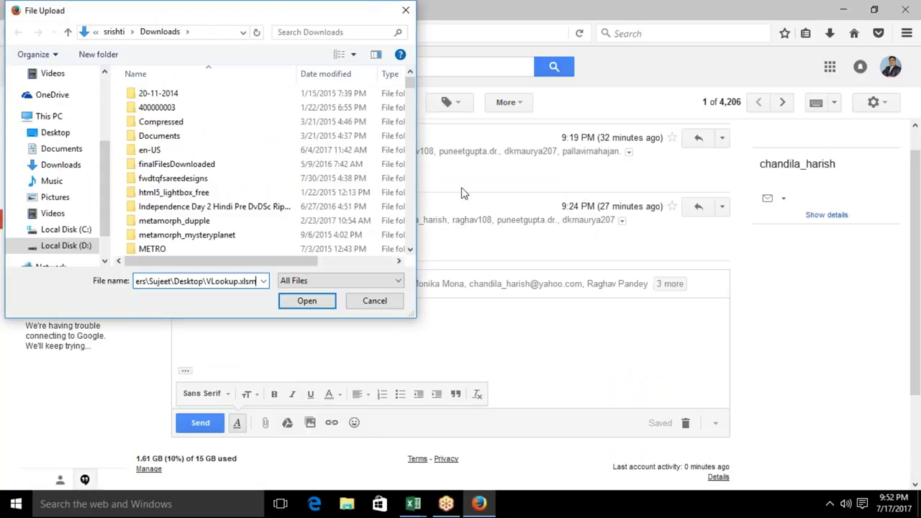
left_click(308, 303)
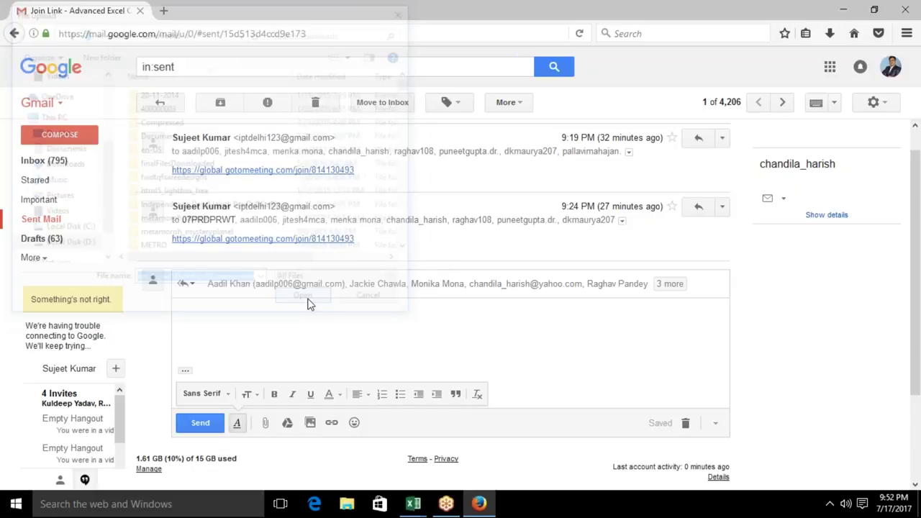